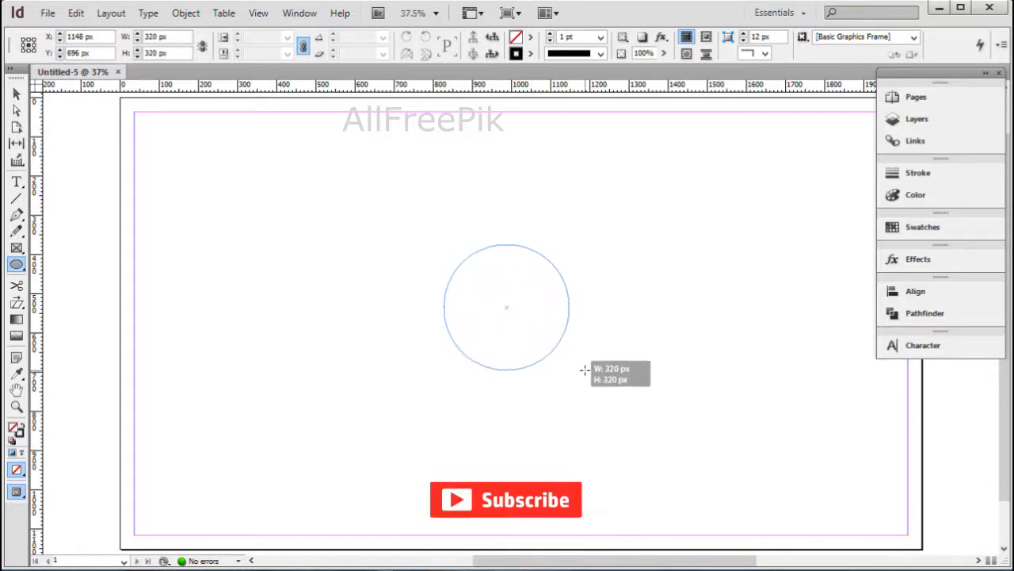
- Set the circle's stroke weight to 20 pt
left_click(602, 38)
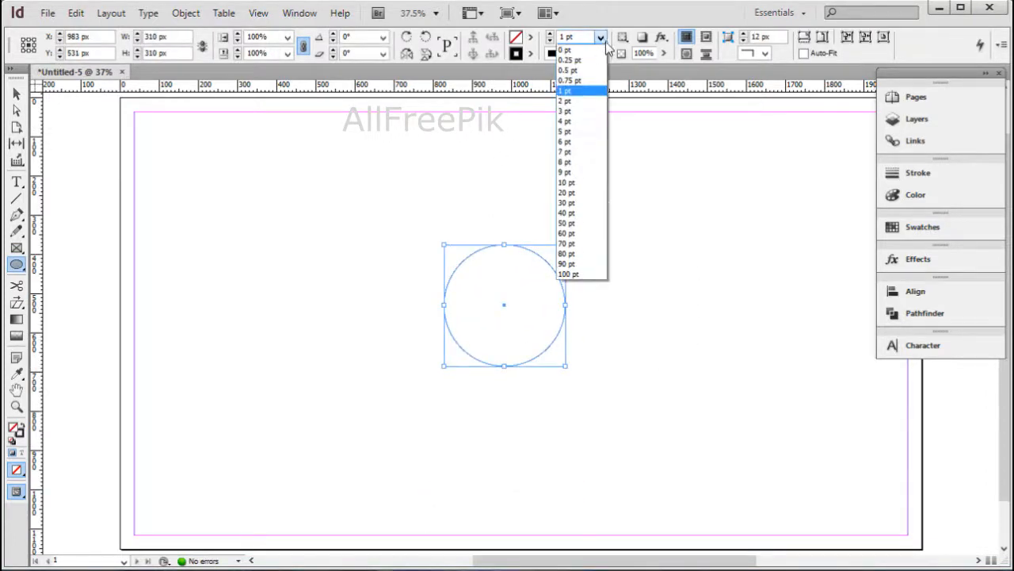
left_click(588, 162)
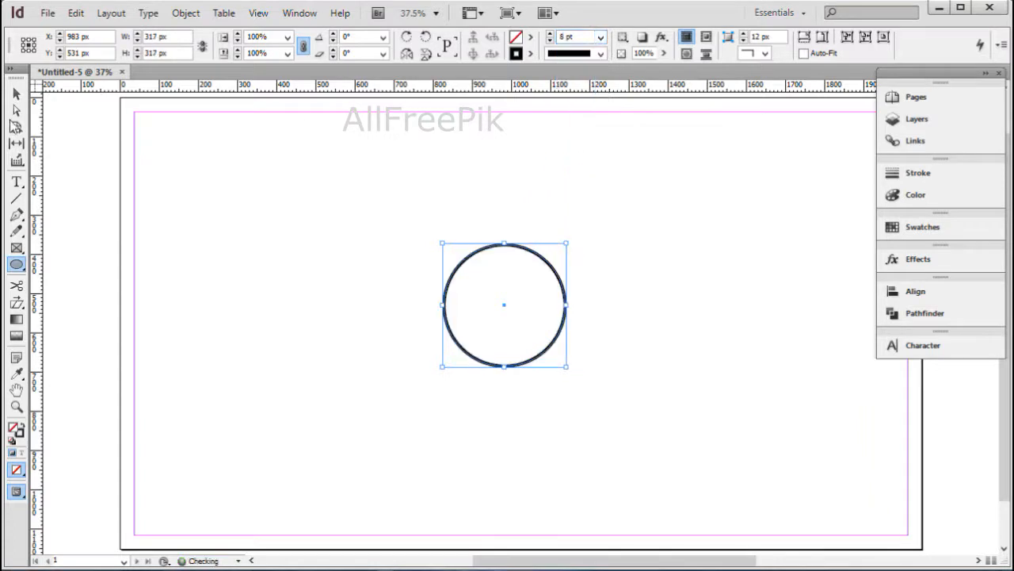
left_click(17, 111)
left_click(600, 38)
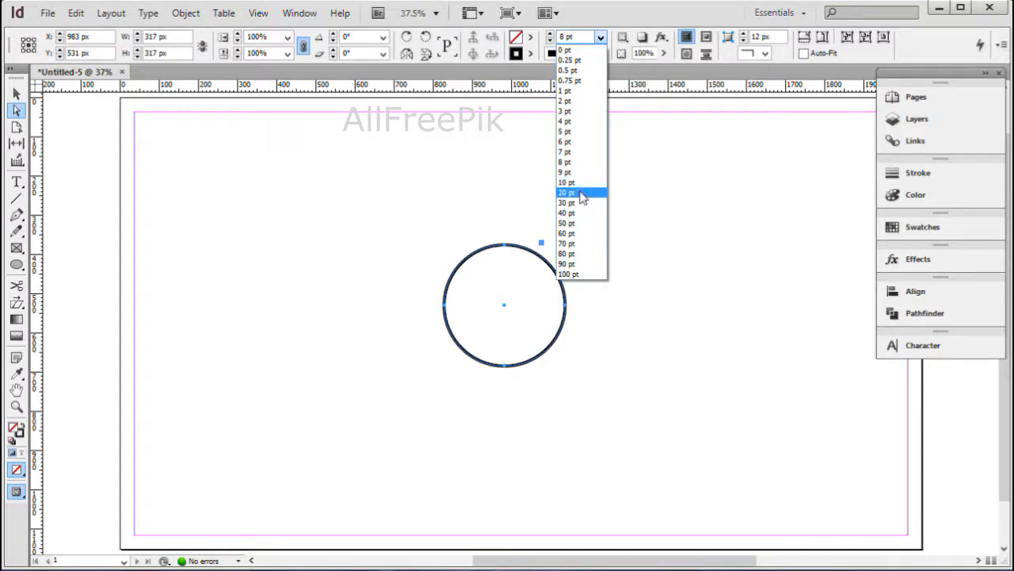
left_click(581, 193)
left_click(17, 111)
left_click(650, 238)
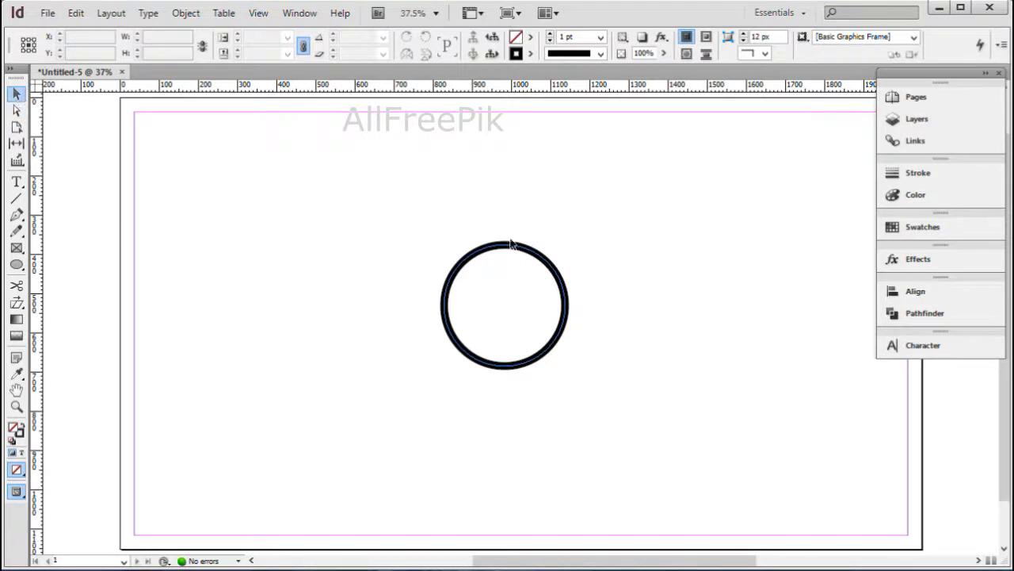
- Size the circle to 325 px, paste a copy of it in place and enlarge the copy to 425 px wide and high
left_click(504, 244)
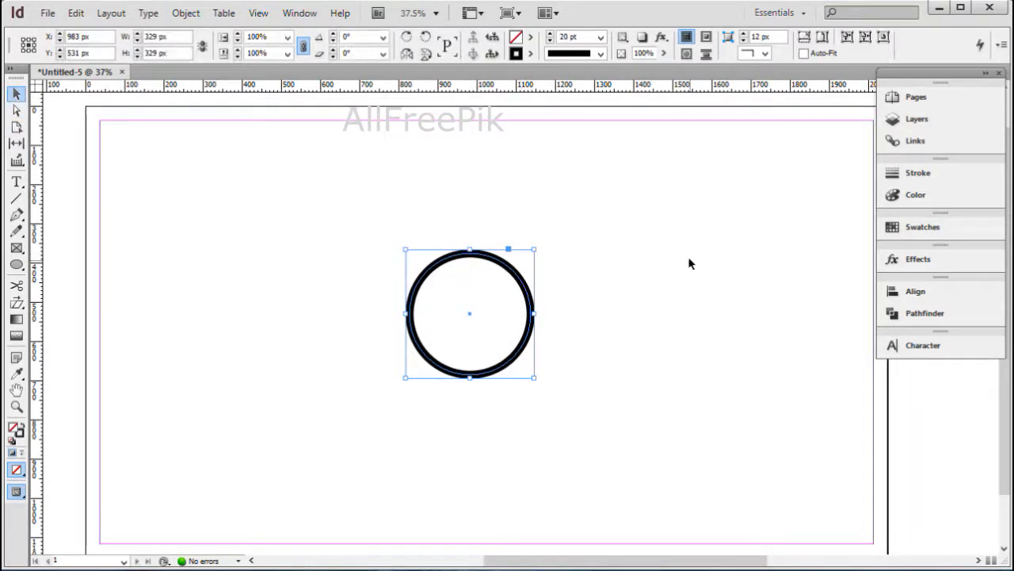
left_click(75, 14)
left_click(127, 88)
left_click(75, 13)
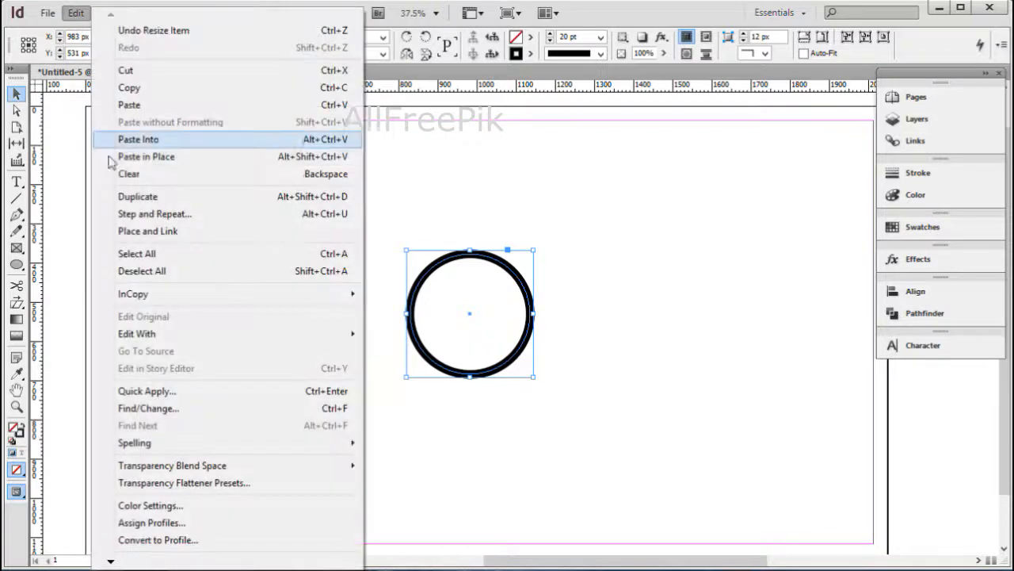
left_click(176, 158)
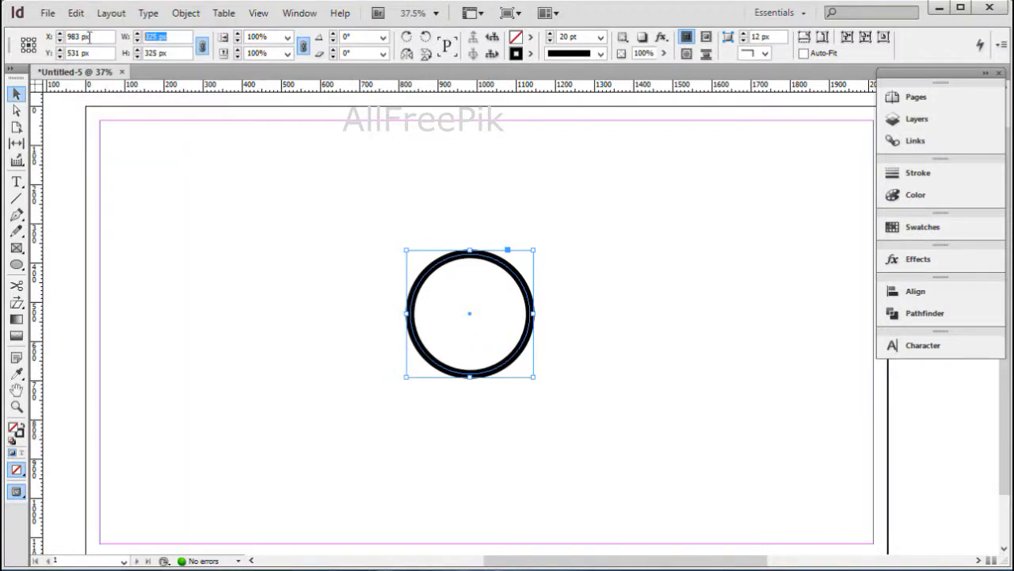
type("425")
key("Tab")
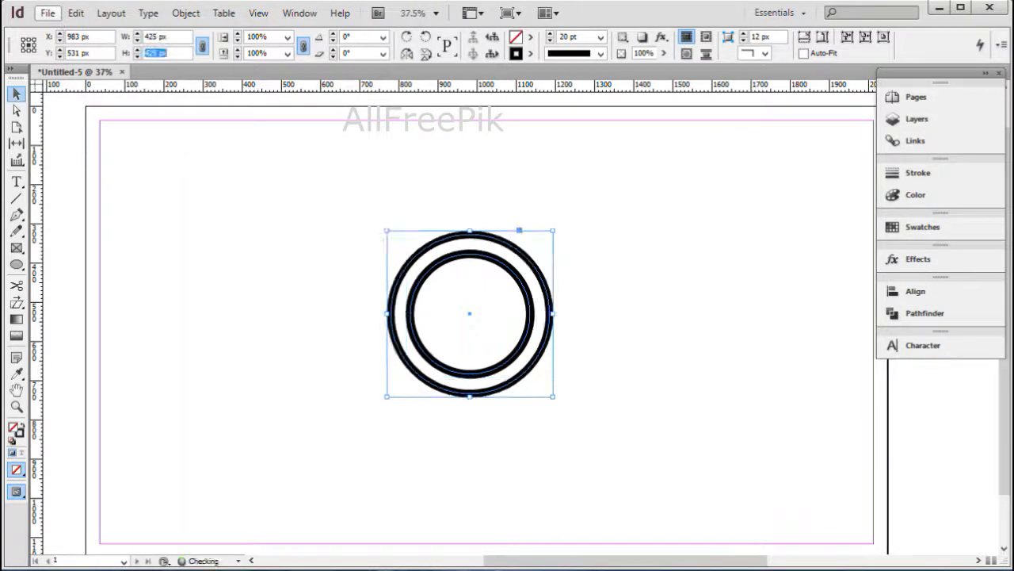
left_click(596, 240)
- Copy the 425 px circle, paste it in place and enlarge the copy to 525 px wide and high
left_click(540, 273)
left_click(80, 18)
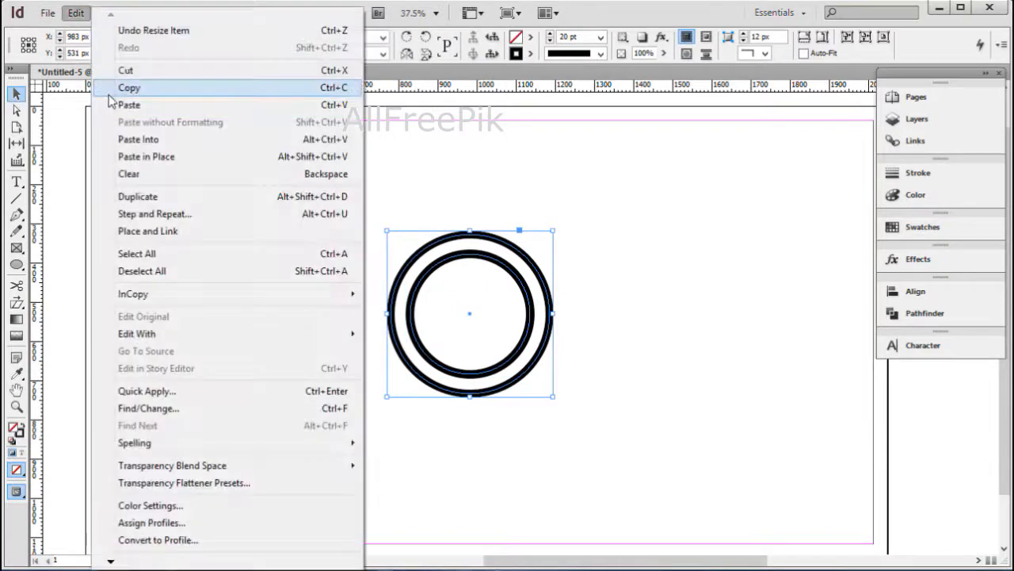
left_click(121, 88)
left_click(75, 13)
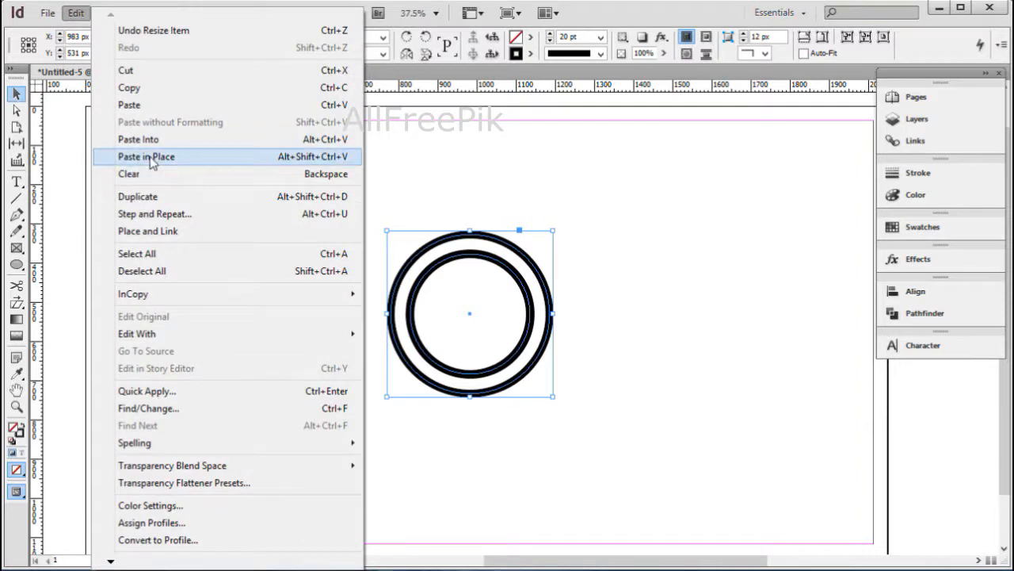
left_click(149, 156)
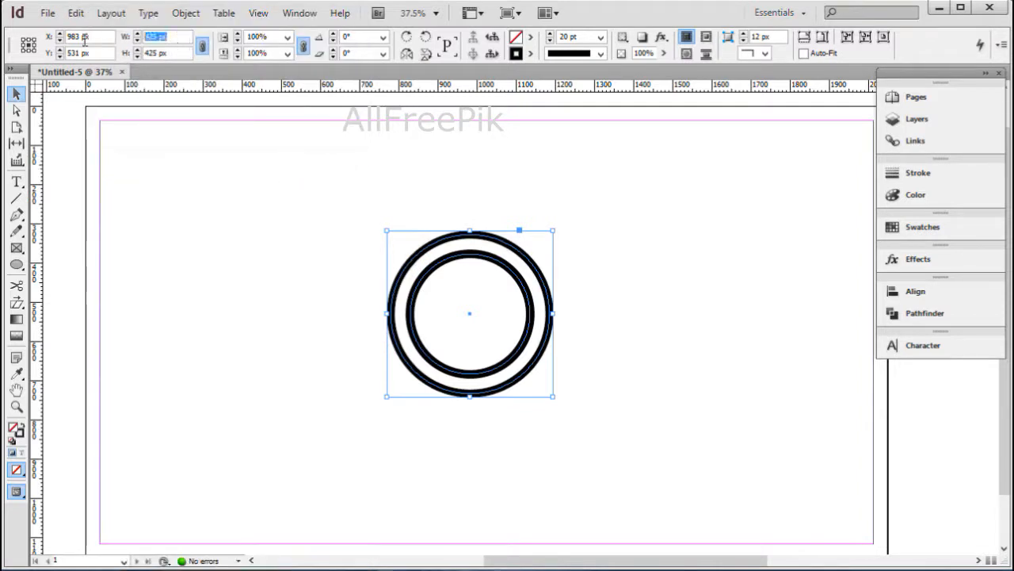
type("525")
key("Tab")
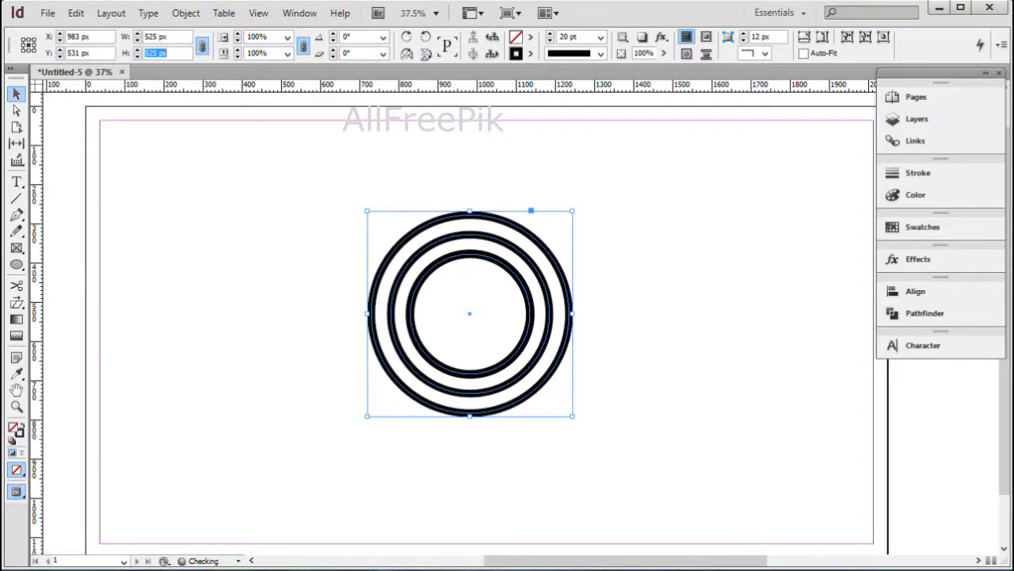
left_click(453, 203)
- Copy the 525 px circle, paste it in place and enlarge the copy to 625 px wide and high
left_click(545, 247)
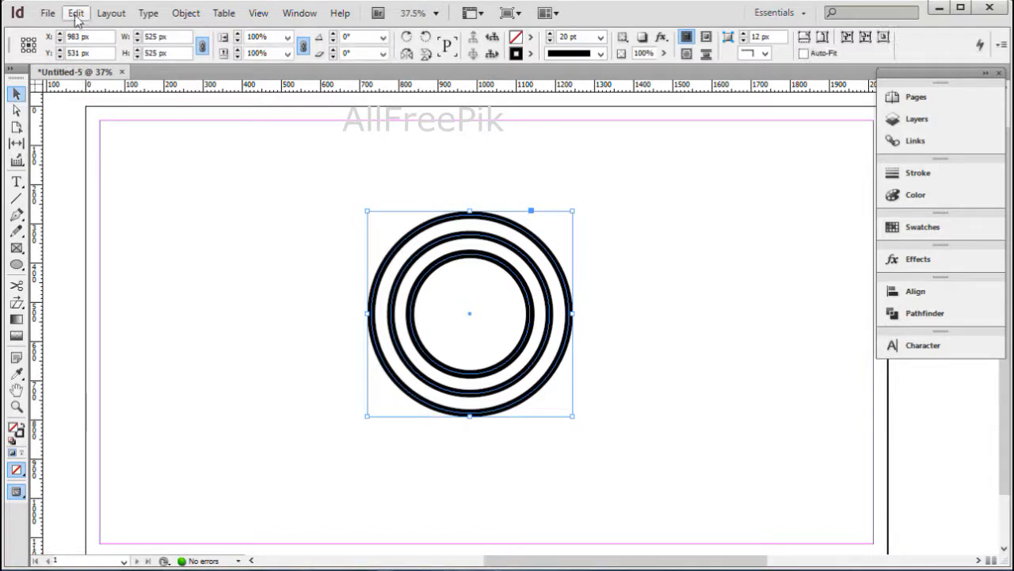
left_click(76, 18)
left_click(123, 87)
left_click(83, 14)
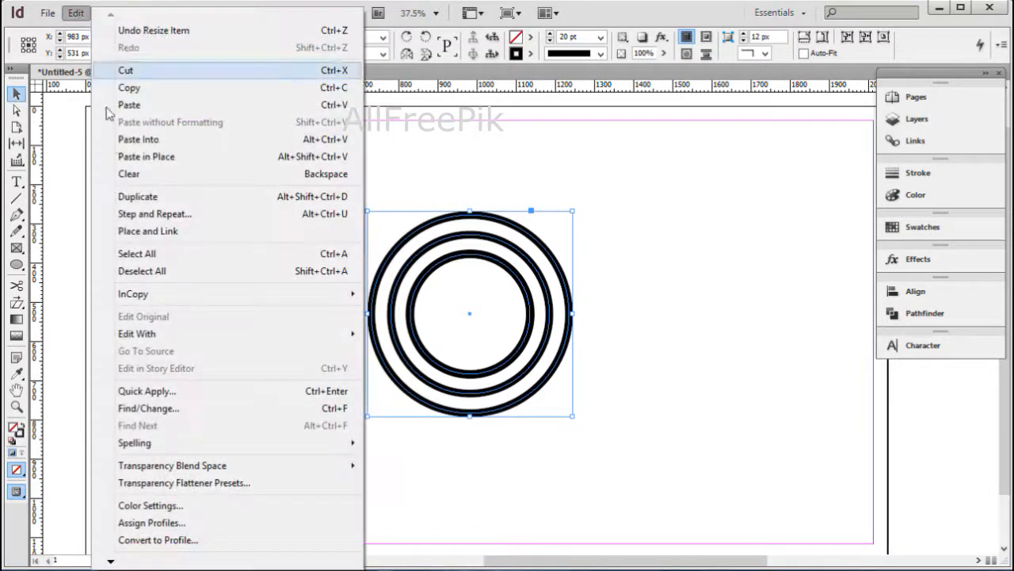
left_click(175, 156)
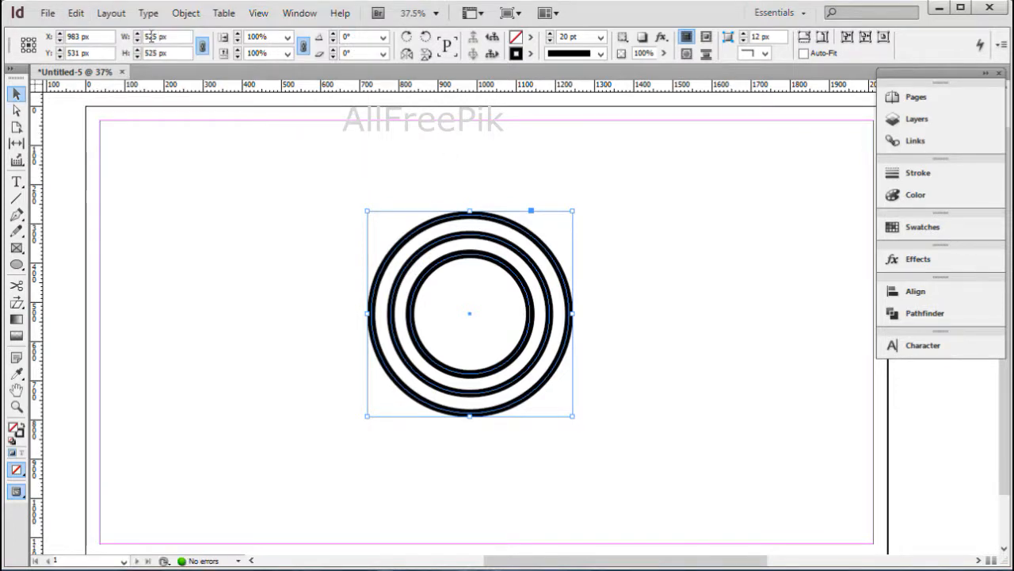
left_click(676, 196)
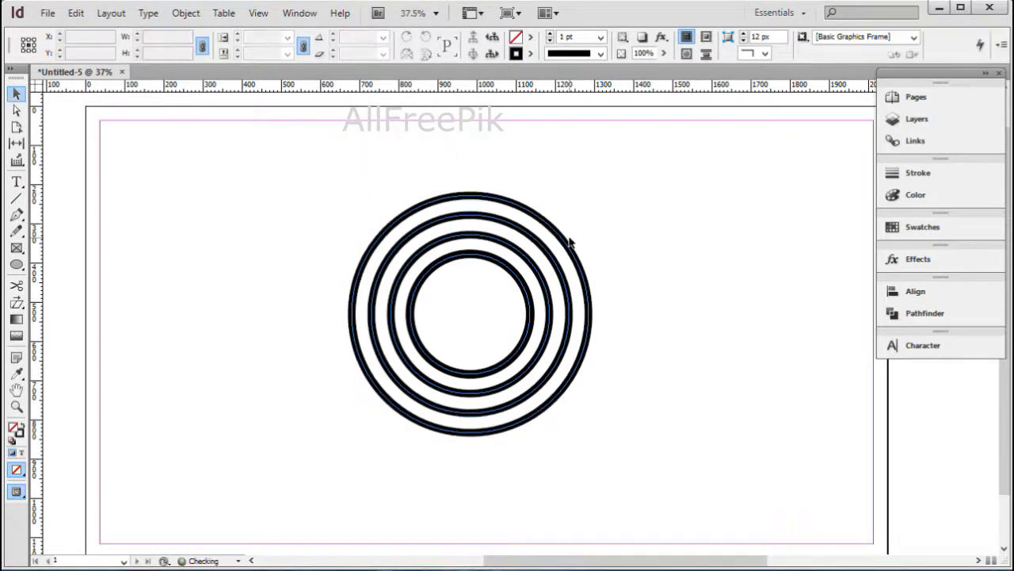
- Copy the 625 px circle, paste it in place and enlarge the copy to 725 px wide and high
left_click(569, 247)
left_click(76, 14)
left_click(76, 13)
left_click(76, 14)
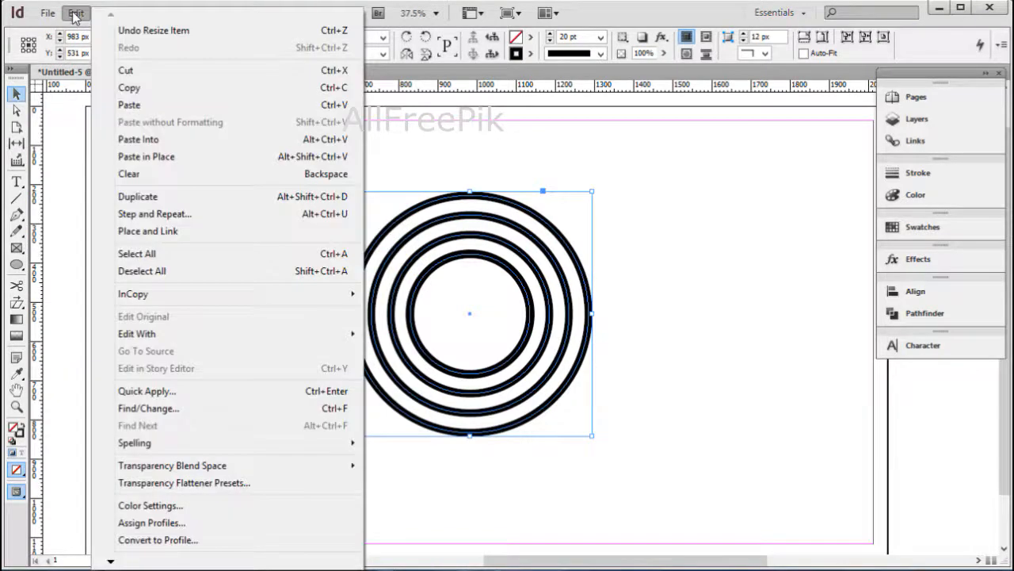
left_click(168, 156)
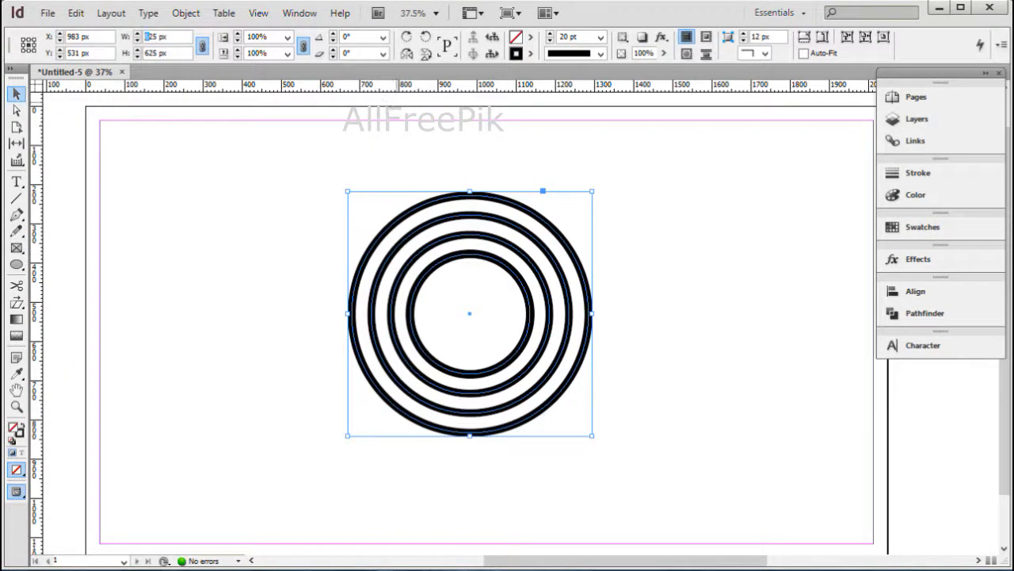
left_click(666, 165)
- Copy the 725 px circle, paste it in place and enlarge the copy to 825 px wide and high
left_click(577, 224)
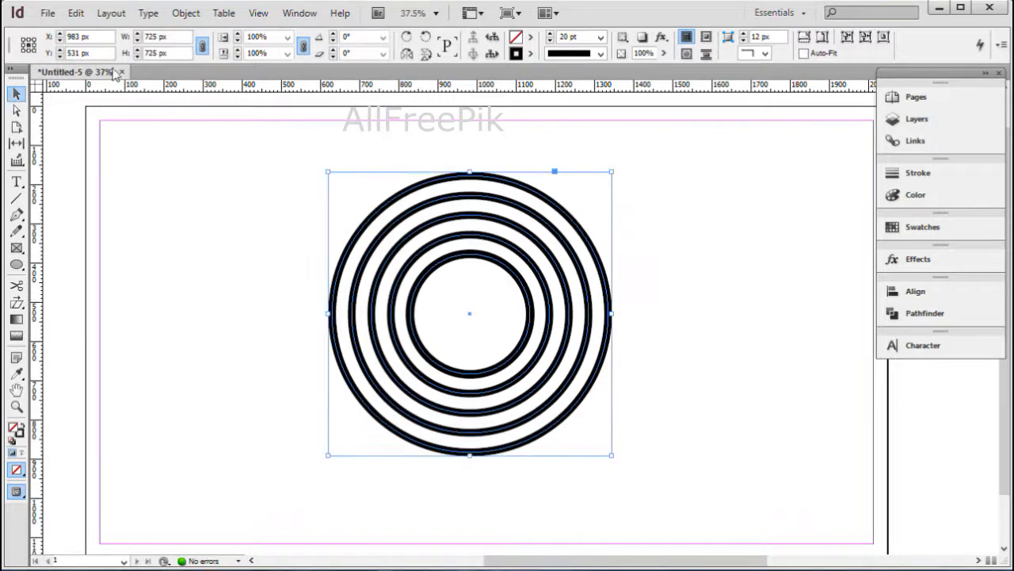
left_click(73, 16)
left_click(73, 14)
left_click(74, 13)
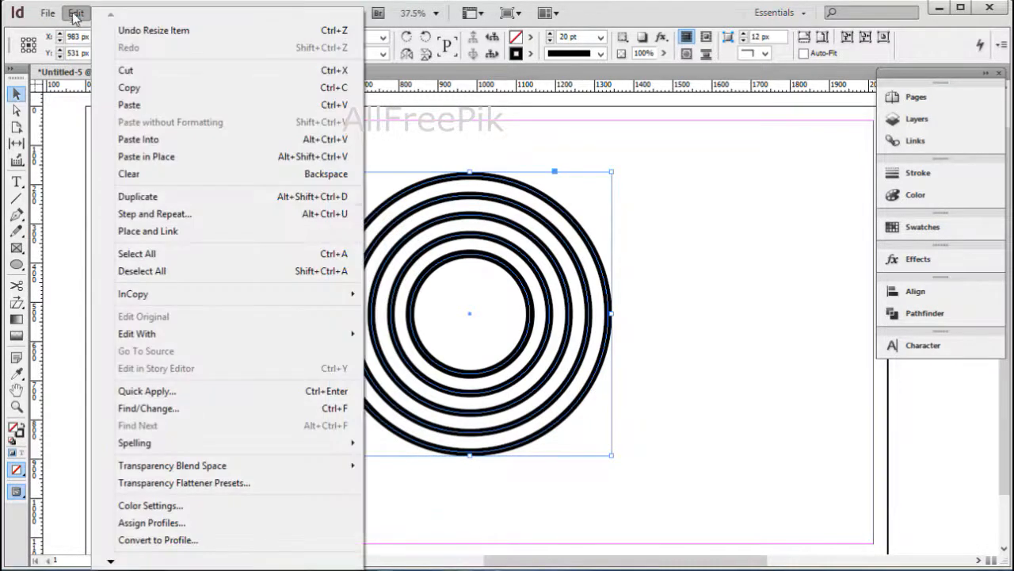
left_click(175, 156)
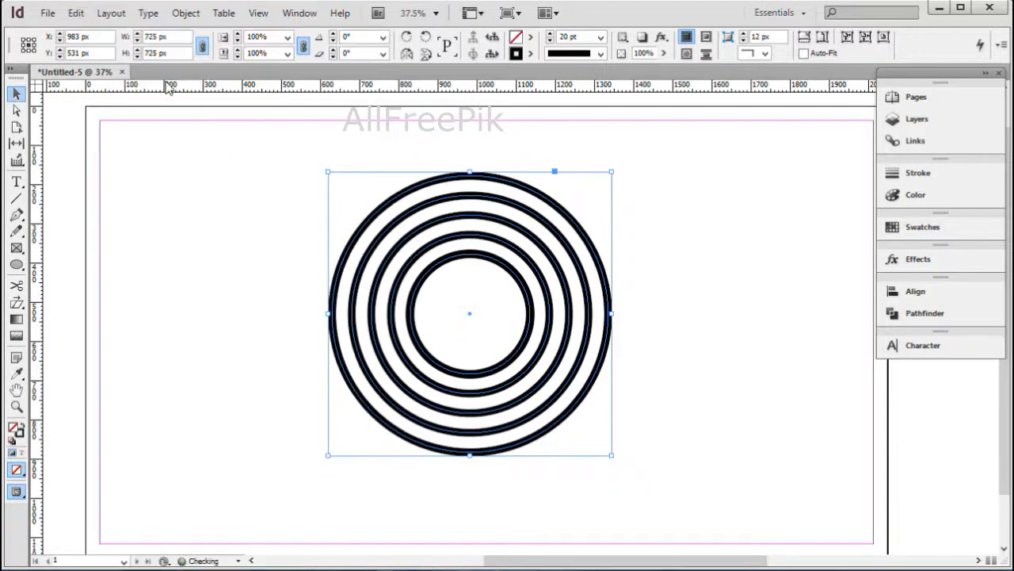
left_click(714, 212)
- Move all six circles up to a centre Y of 462.5 px and place a horizontal guide through their centre
left_click(599, 216)
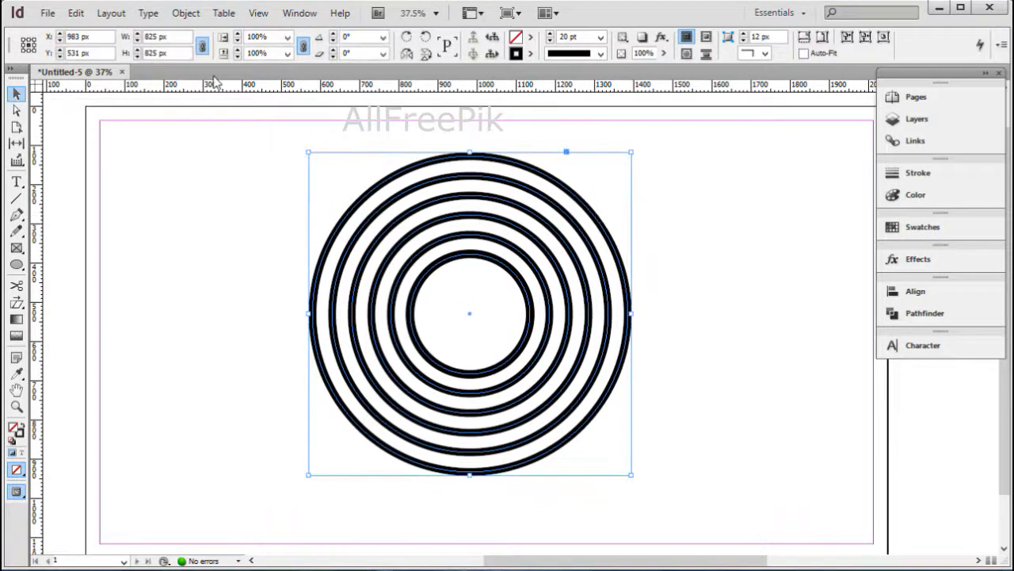
key("ctrl+minus")
scroll(613, 336, "left", 3)
left_click(568, 209)
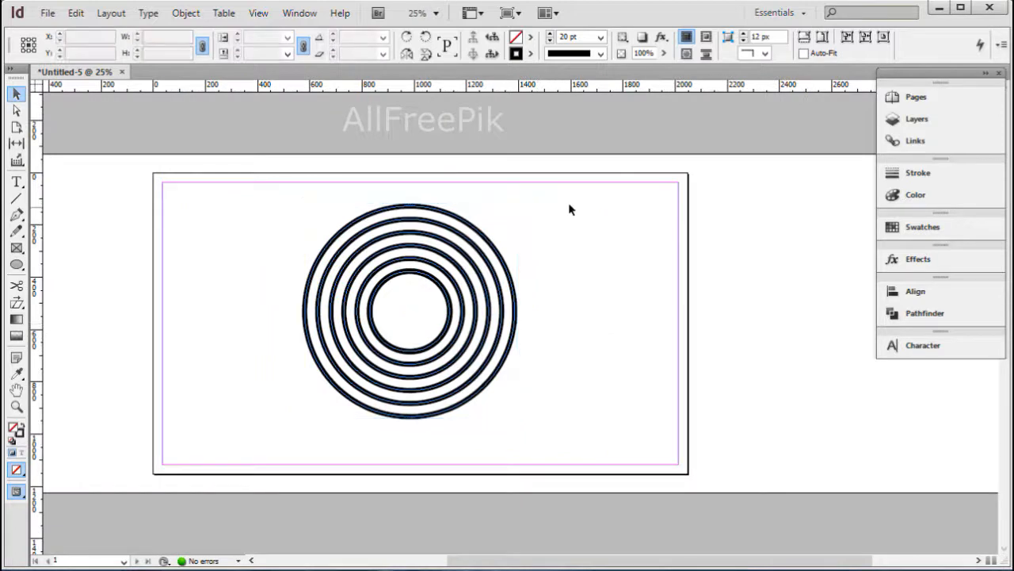
left_click_drag(286, 442, 436, 272)
scroll(618, 372, "left", 2)
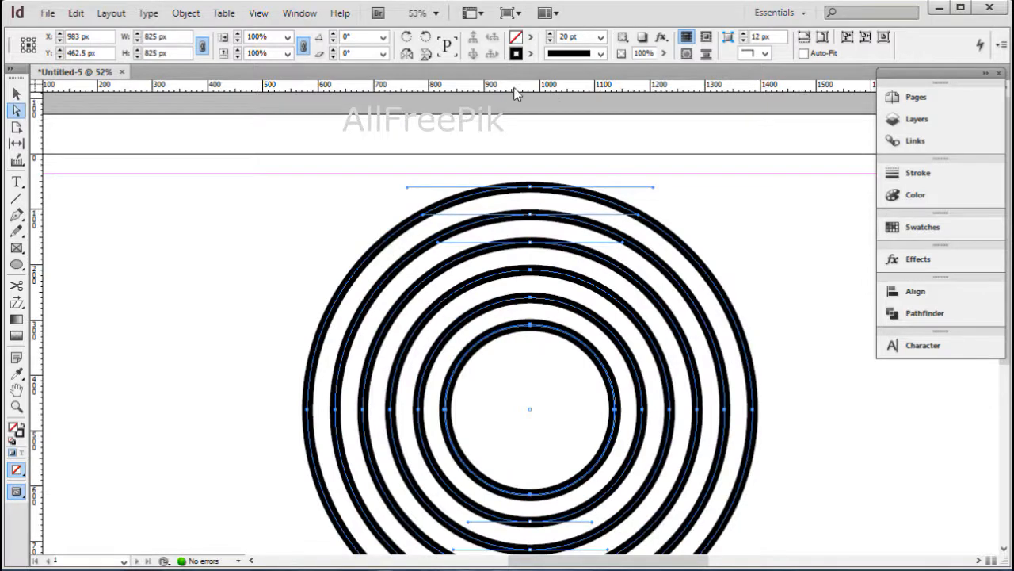
left_click_drag(515, 93, 533, 410)
- Draw a vertical line about 755 px long downward from where the guide meets the right side of the outermost circle
left_click_drag(675, 397, 626, 207)
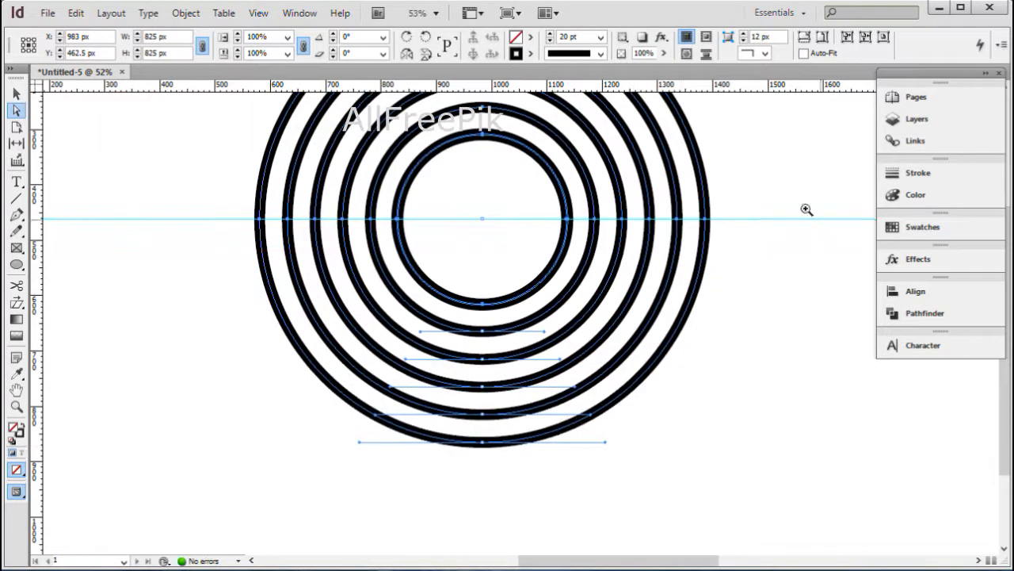
left_click(793, 203, "ctrl")
left_click(645, 258, "ctrl+alt")
left_click(645, 258, "ctrl+alt")
left_click_drag(543, 309, 659, 315)
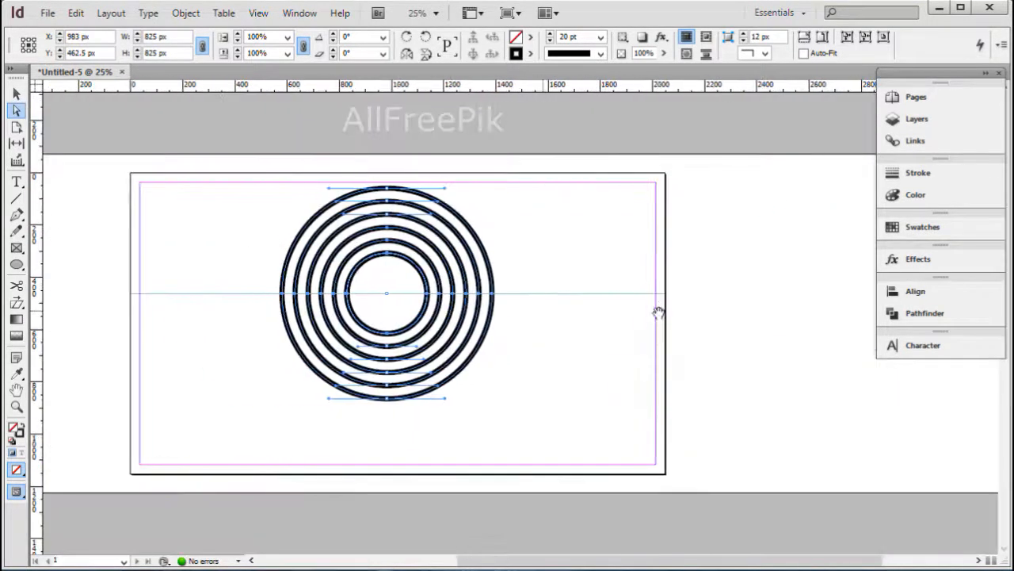
left_click_drag(507, 256, 250, 484)
left_click_drag(590, 434, 598, 392)
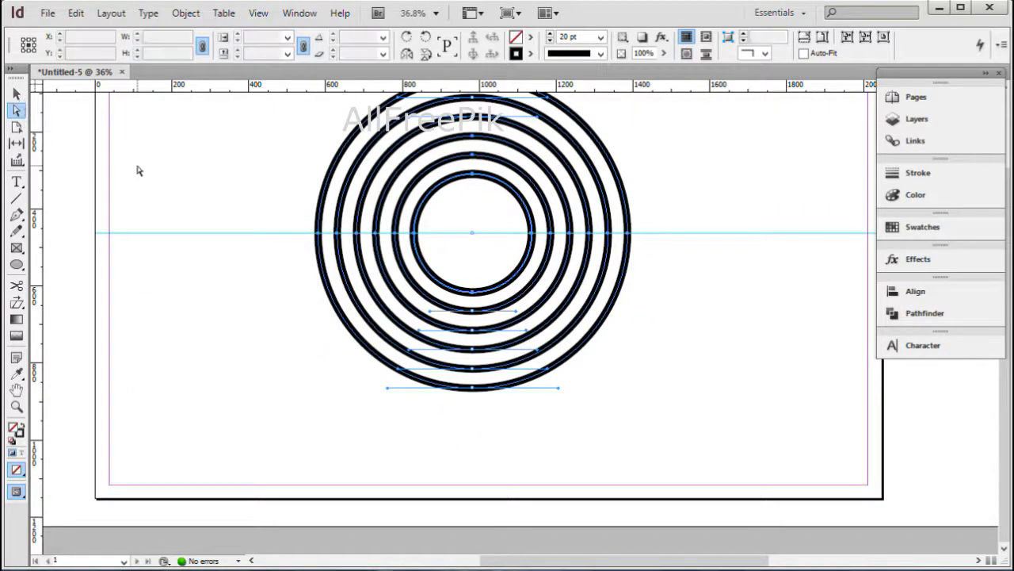
left_click(138, 170)
left_click(17, 199)
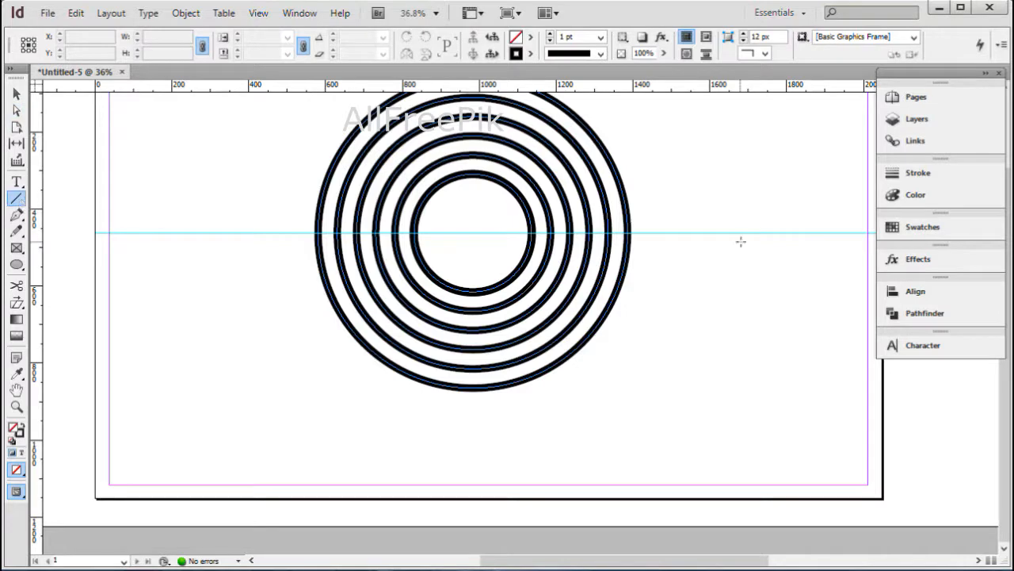
left_click_drag(626, 234, 627, 543)
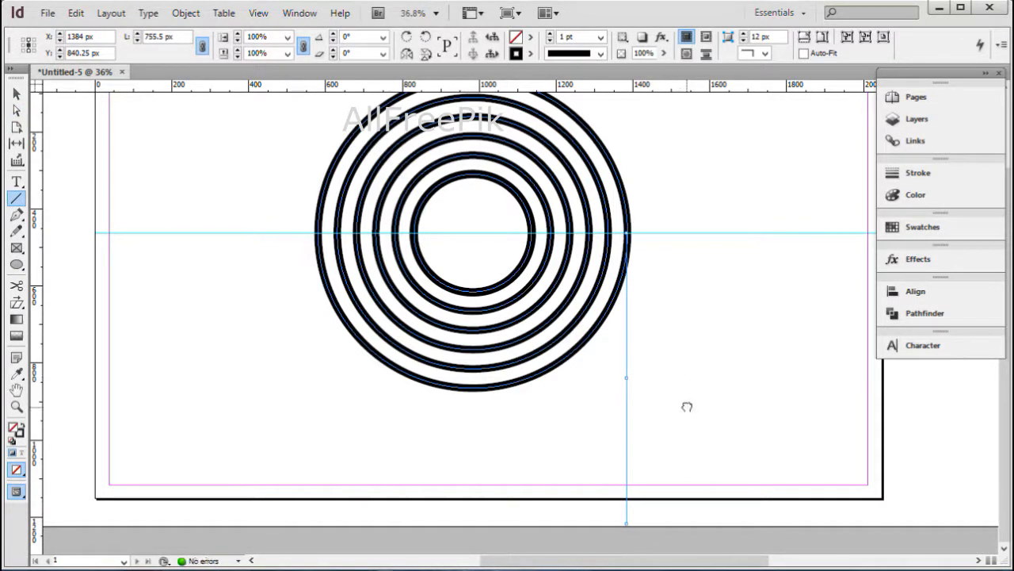
- Set the vertical line's stroke weight to 20 pt and deselect it
left_click_drag(687, 407, 683, 406)
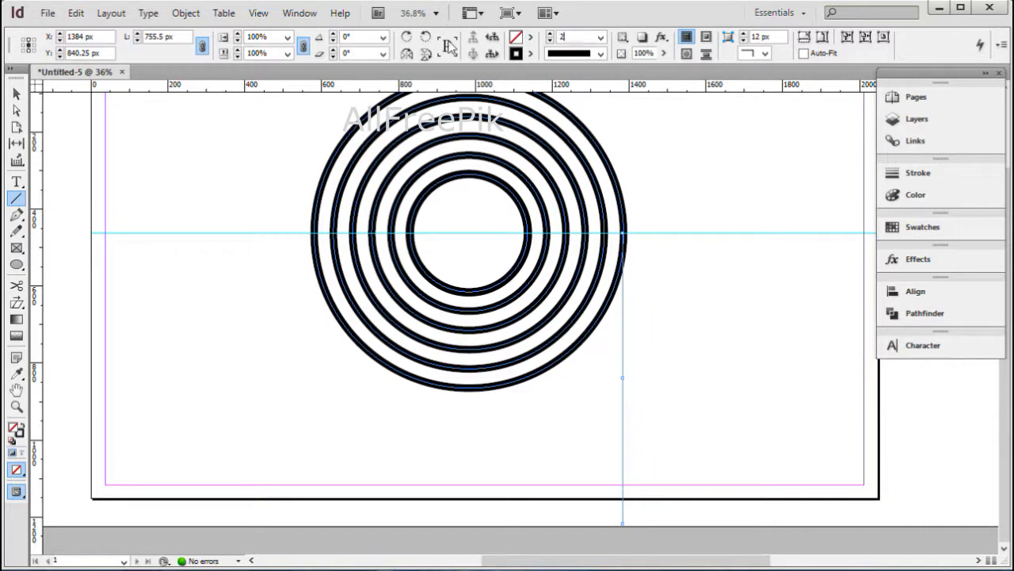
key("Return")
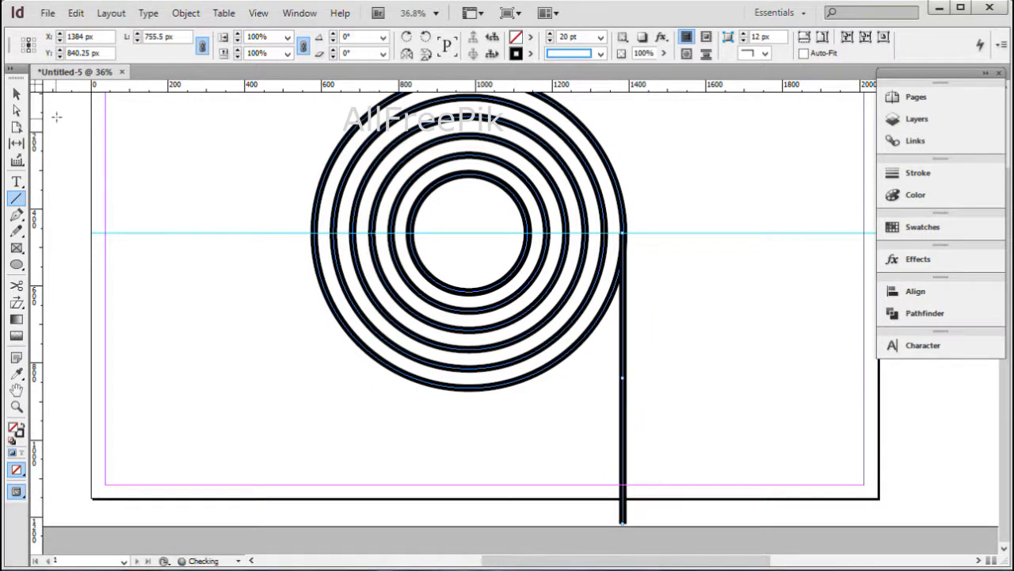
left_click(162, 179)
- Scale the circles and line down together proportionally until the artwork is about 675 px wide
key("ctrl+minus")
key("ctrl+minus")
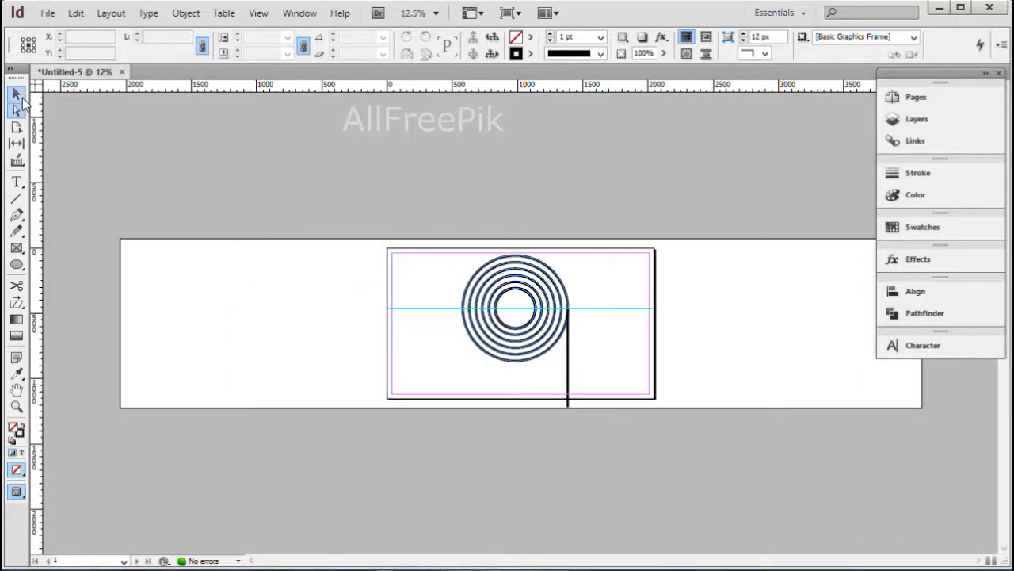
left_click_drag(647, 242, 428, 407)
left_click_drag(514, 407, 516, 379)
- Extend the lower end of the vertical line down to the page's bottom margin
left_click_drag(658, 214, 396, 433)
left_click_drag(638, 371, 591, 471)
left_click(683, 399)
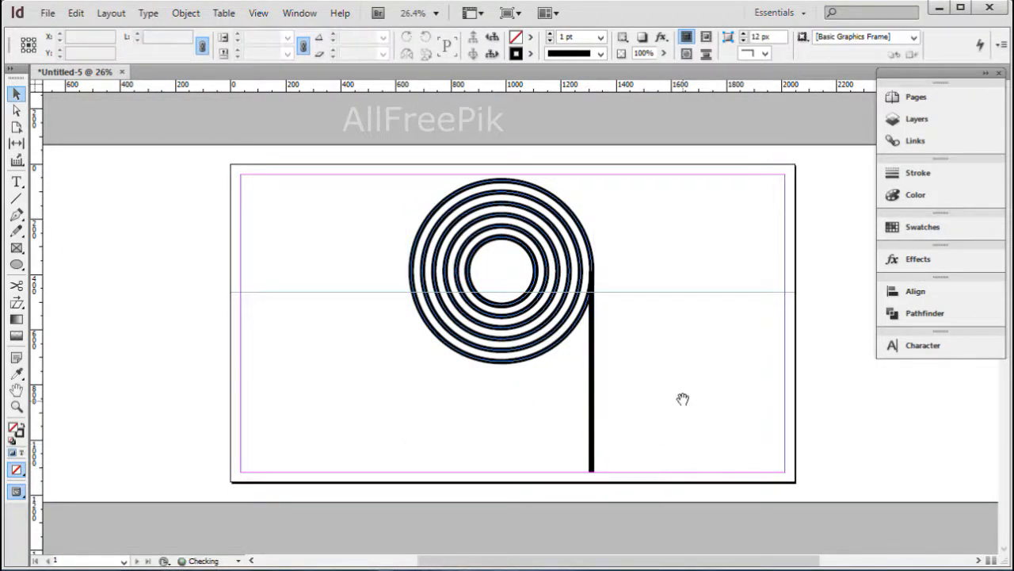
- Shrink the whole artwork proportionally from its lower edge so the line ends slightly above the bottom margin, and deselect it
left_click_drag(663, 203, 390, 387)
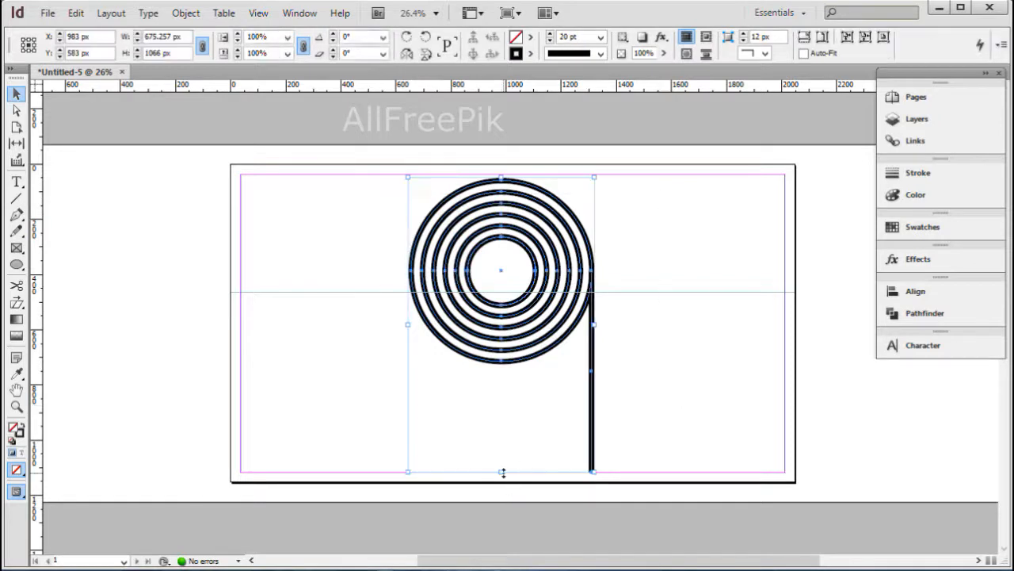
left_click_drag(500, 470, 503, 448)
left_click(627, 384)
left_click(576, 440)
left_click(661, 414)
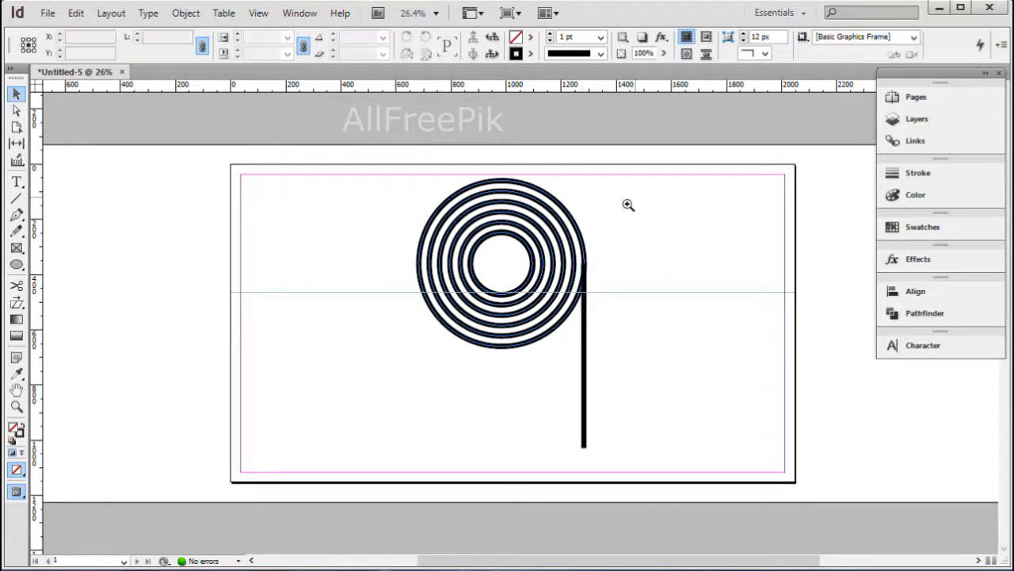
- Inspect closely where the upper end of the vertical line meets the outermost circle
left_click_drag(627, 201, 390, 433)
left_click_drag(719, 181, 317, 447)
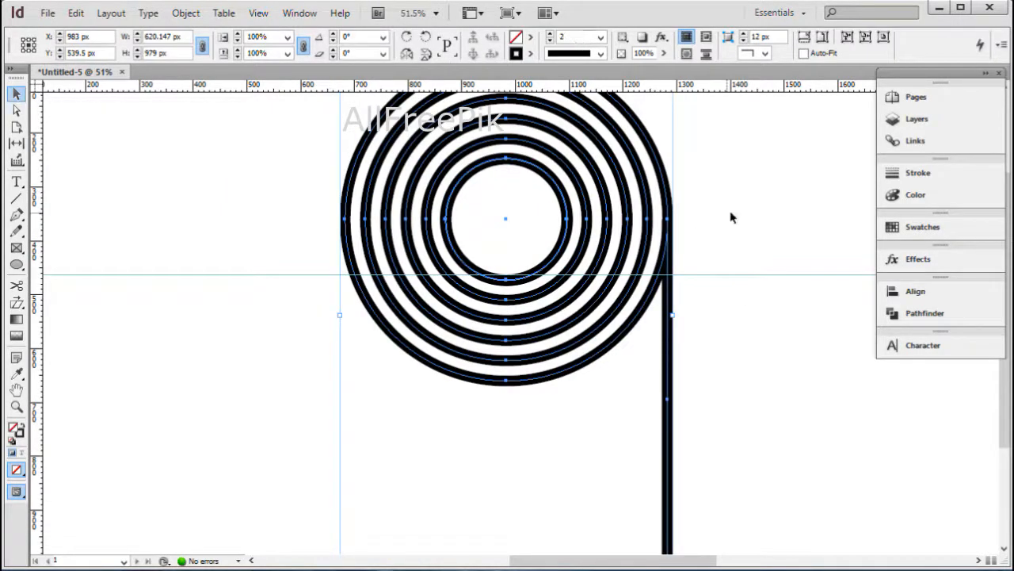
left_click(789, 226)
left_click_drag(762, 193, 631, 325)
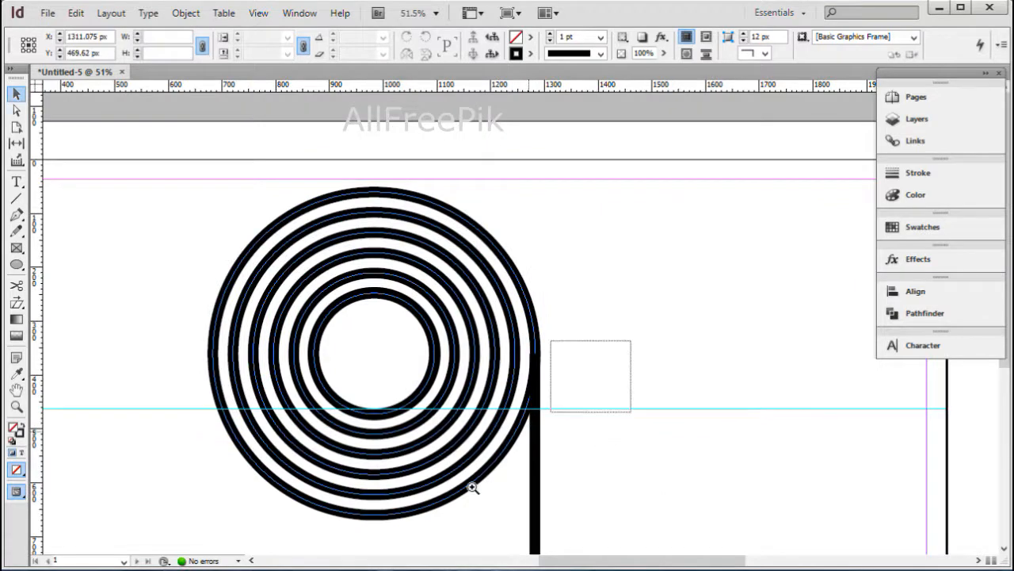
left_click(529, 431)
left_click(495, 450)
scroll(507, 412, "up", 3)
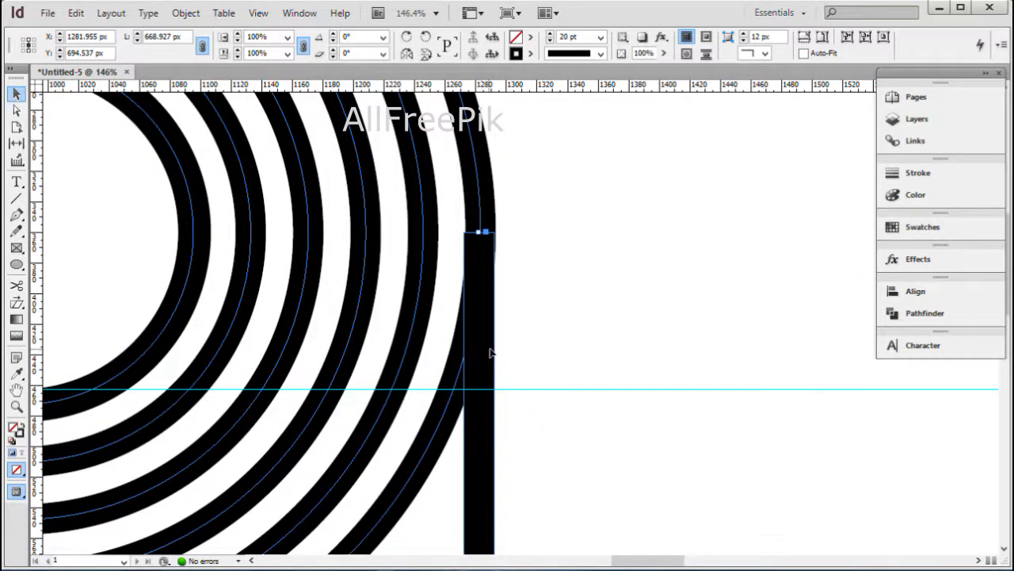
left_click(554, 350, "ctrl+alt")
left_click(554, 351, "ctrl+alt")
- Move the horizontal guide up to the centre of the circles and deselect everything
left_click(269, 272)
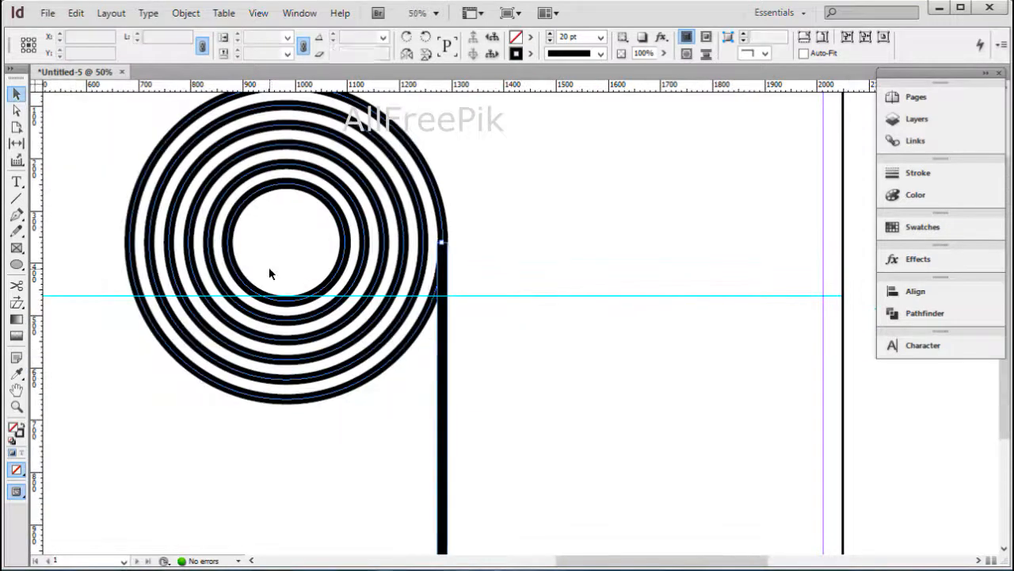
left_click(299, 245)
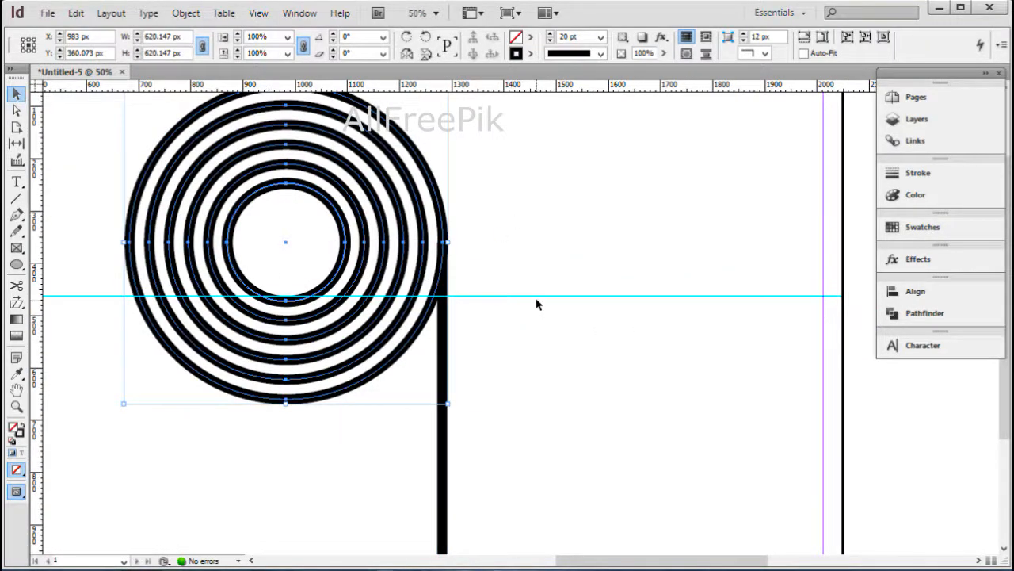
left_click_drag(533, 299, 534, 244)
left_click(593, 313)
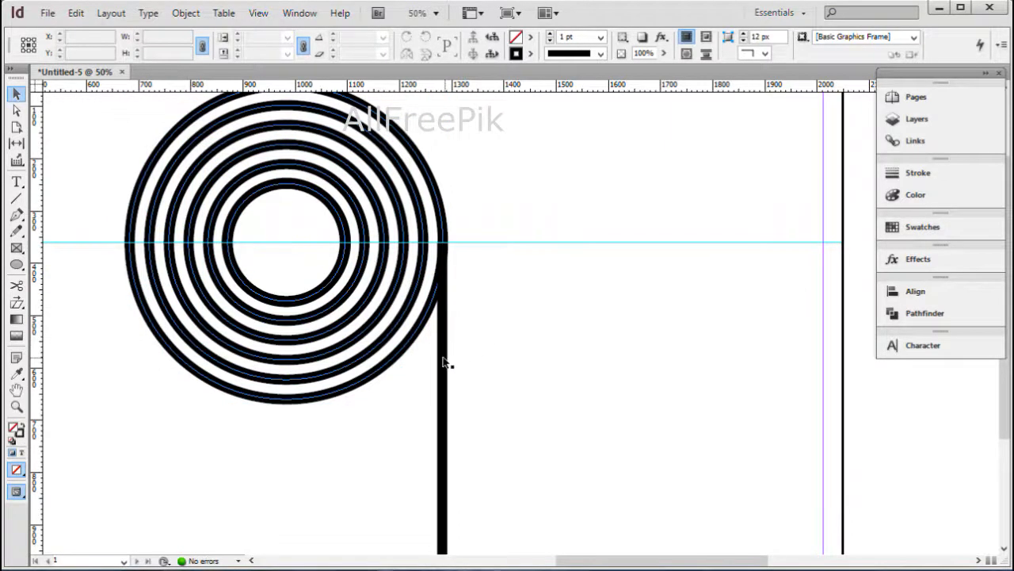
- Shift the vertical line to X 1280 px and snap its upper end to the horizontal guide, making it 669 px long
left_click(443, 308)
scroll(441, 307, "up", 5)
left_click_drag(531, 298, 538, 362)
left_click(684, 385)
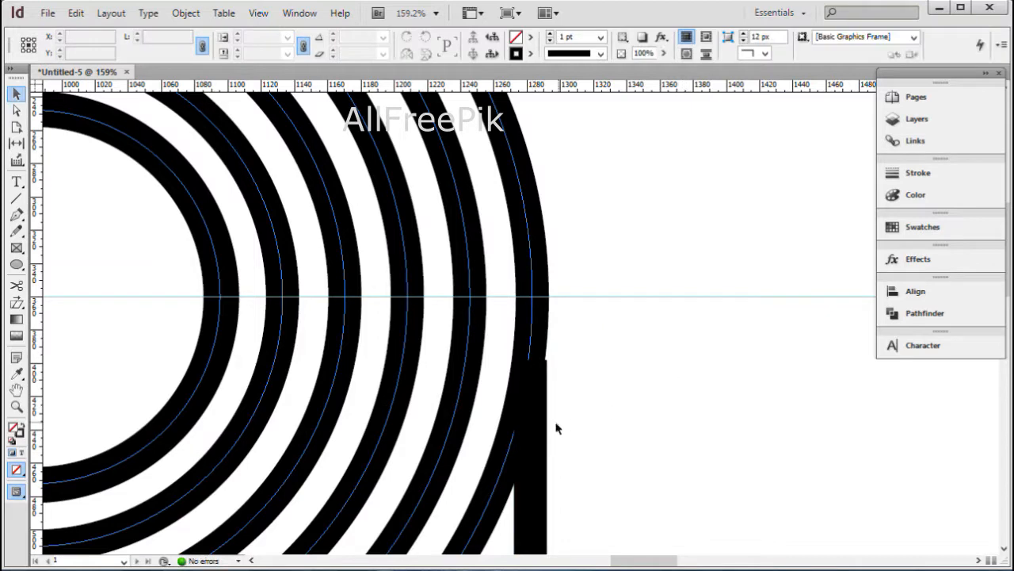
left_click(533, 431)
left_click_drag(533, 391, 538, 395)
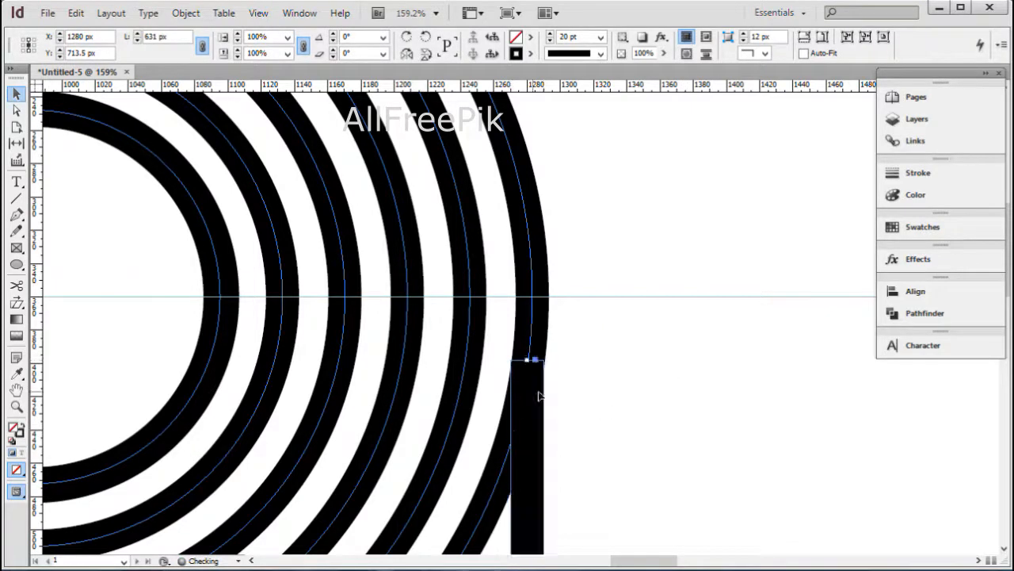
left_click_drag(529, 360, 562, 295)
- Duplicate the vertical line onto the left edge of the innermost circle at X 870 px
scroll(560, 295, "down", 6)
left_click_drag(546, 408, 362, 435)
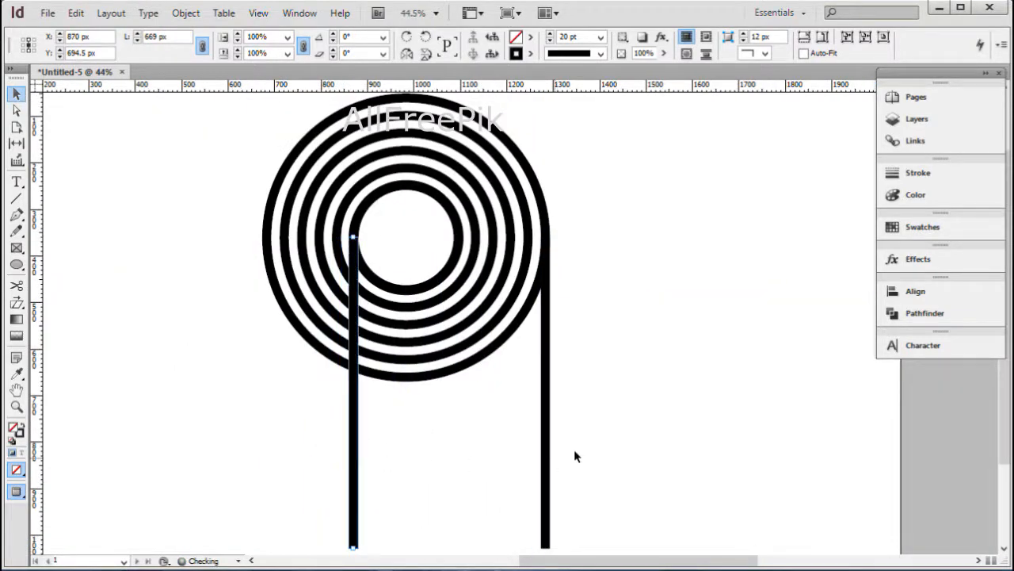
left_click(472, 477)
- Duplicate the innermost left line onto the left edge of the second circle and nudge the copy until it aligns with the ring
left_click_drag(473, 478, 634, 463)
left_click_drag(514, 419, 500, 416)
left_click(536, 380)
left_click_drag(498, 182, 558, 290)
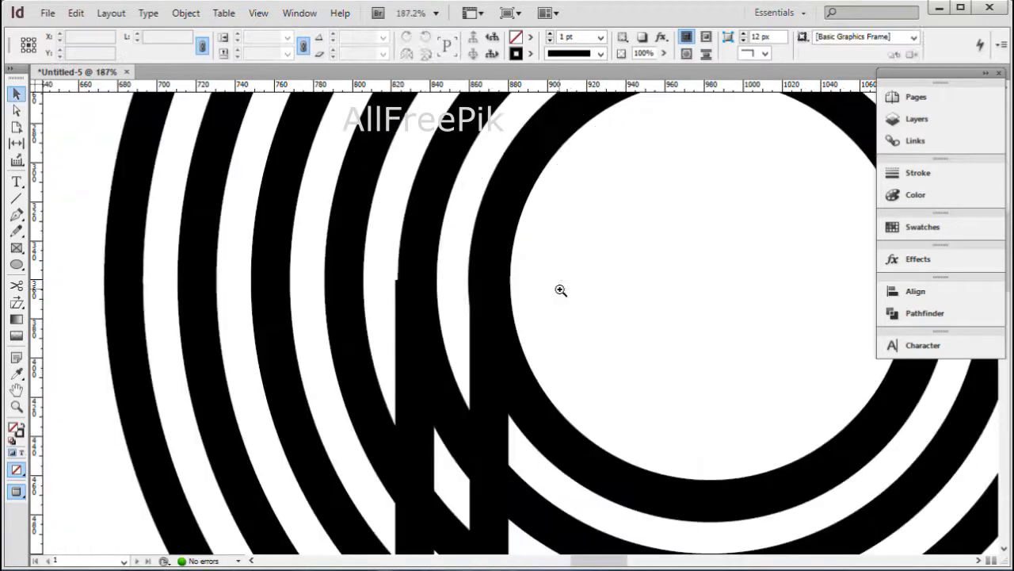
left_click(410, 408)
left_click_drag(411, 409, 413, 409)
left_click(454, 355)
- Copy the vertical line onto the left edges of the four remaining outer circles, then deselect
left_click(414, 352)
left_click_drag(414, 356, 127, 353)
left_click(144, 238)
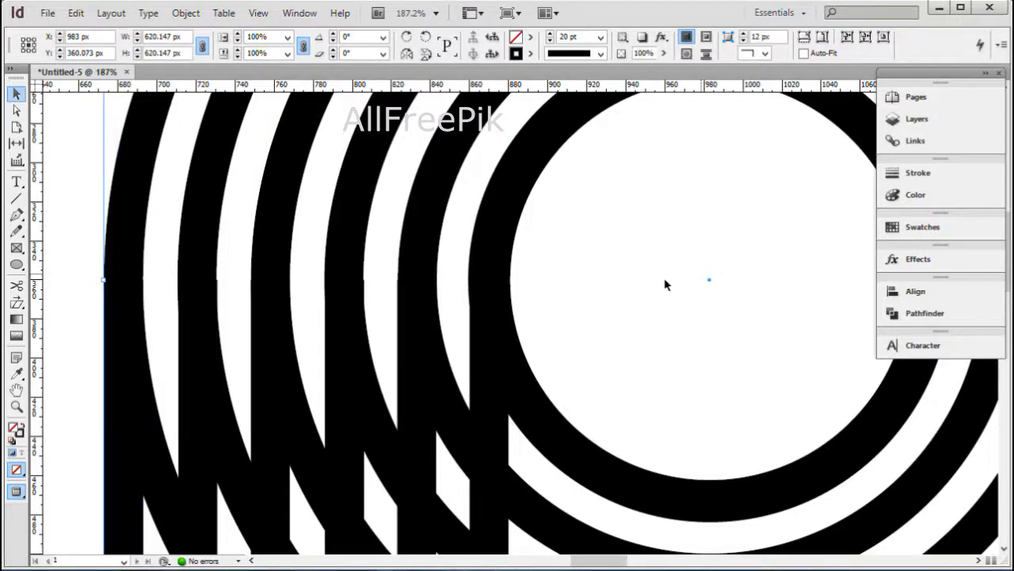
left_click(645, 284)
- Delete the single vertical line on the right side of the circles
key("ctrl+minus")
key("ctrl+minus")
key("ctrl+minus")
key("ctrl+minus")
key("ctrl+minus")
key("ctrl+minus")
key("ctrl+minus")
key("ctrl+minus")
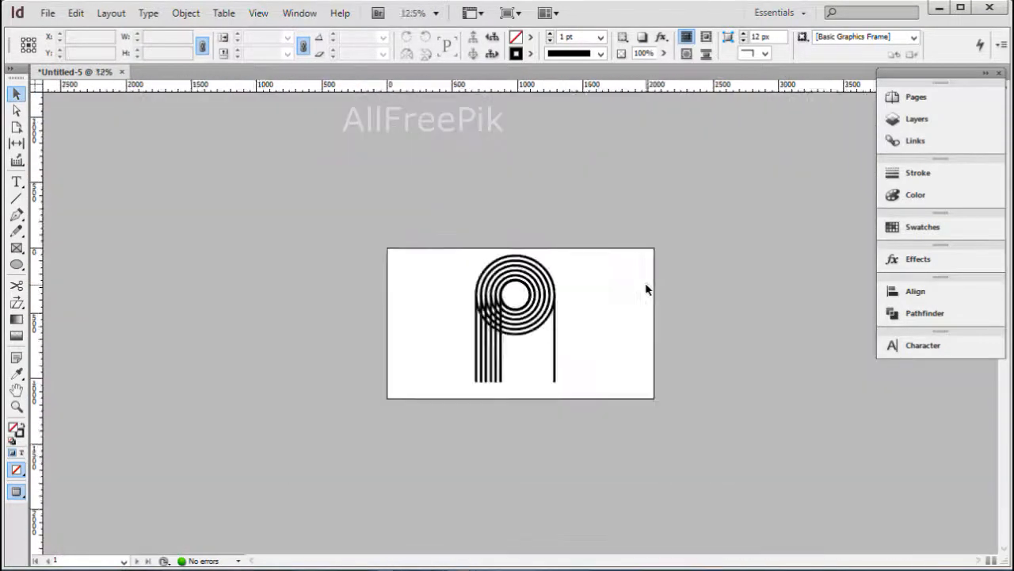
left_click_drag(452, 283, 554, 356)
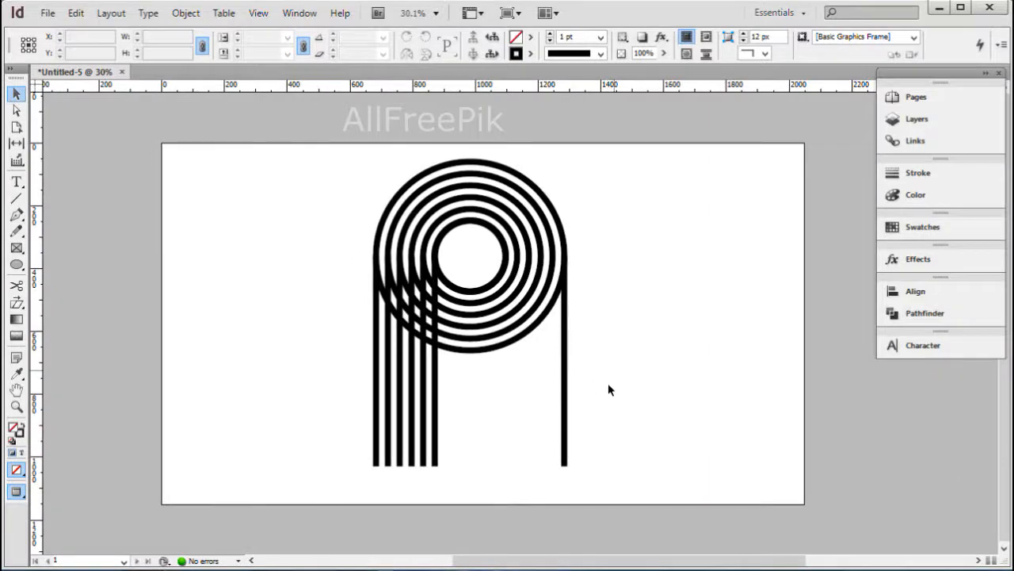
left_click_drag(605, 374, 344, 476)
key("Delete")
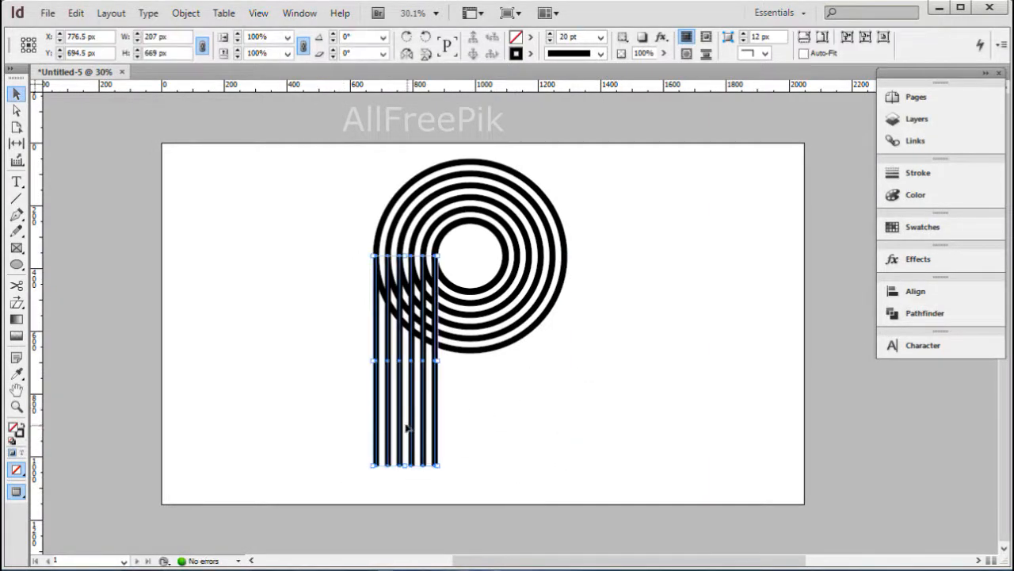
- Duplicate the six left lines onto the right edges of the circles, centring the copies at X 1189.5 px
left_click_drag(405, 424, 535, 424)
left_click_drag(640, 226, 466, 385)
left_click(668, 290)
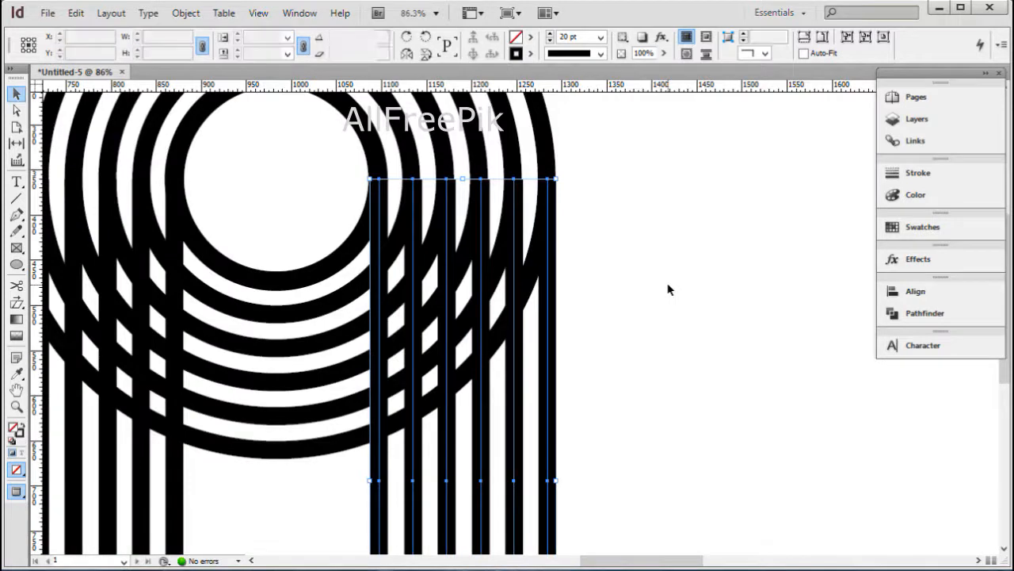
left_click_drag(402, 513, 379, 515)
left_click_drag(607, 154, 441, 267)
left_click_drag(607, 251, 603, 250)
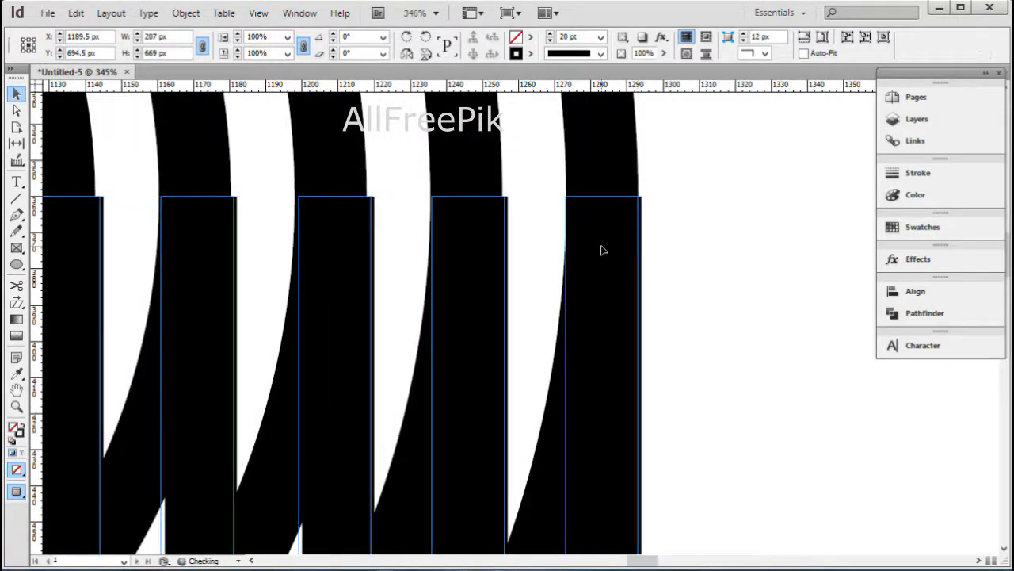
left_click(679, 252)
- Nudge the six right-hand lines up together to Y 693.5 px and deselect them
key("ctrl+minus")
key("ctrl+minus")
key("ctrl+minus")
key("ctrl+minus")
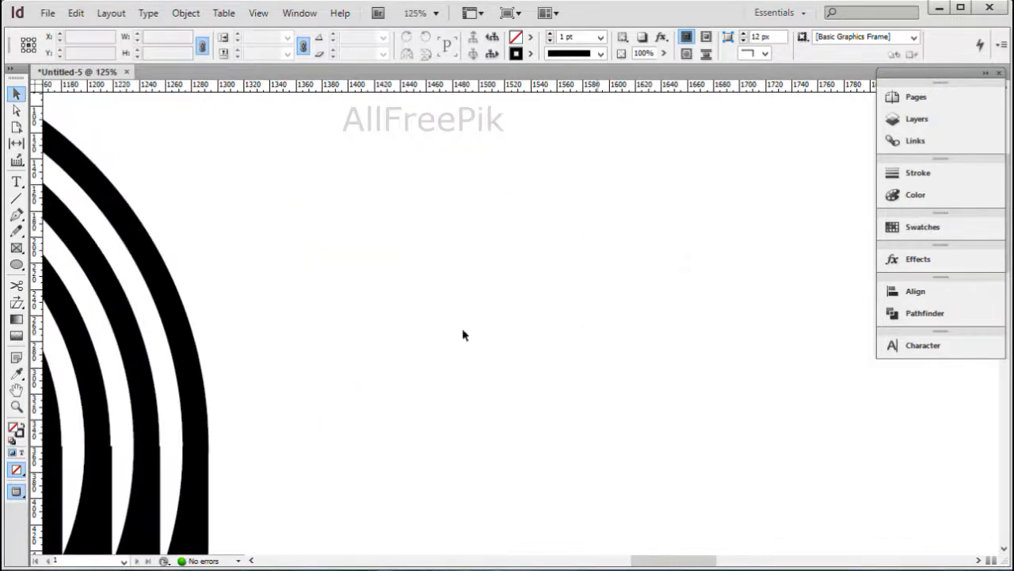
key("ctrl+minus")
key("ctrl+minus")
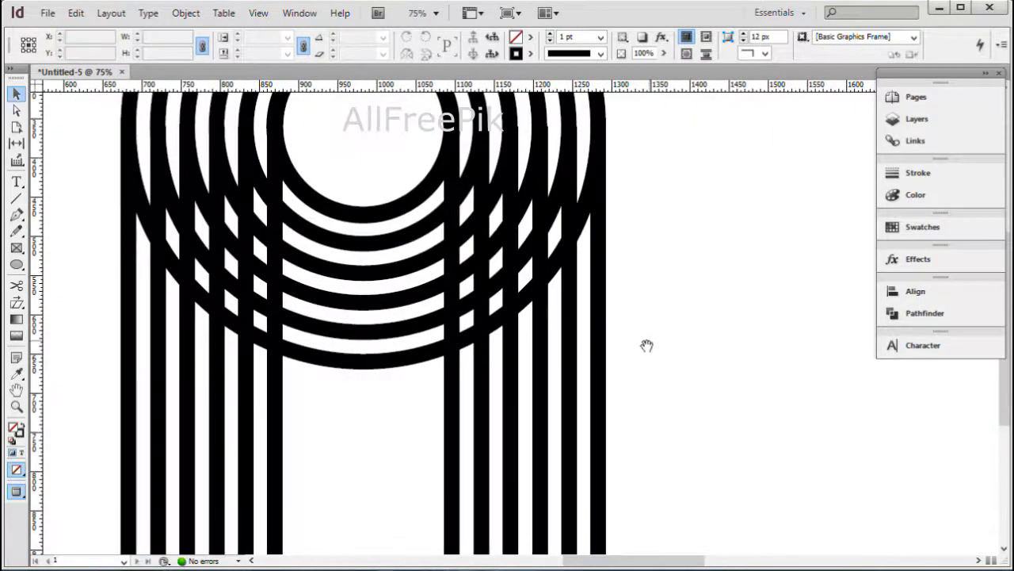
left_click_drag(716, 337, 450, 509)
left_click_drag(577, 314, 593, 346)
left_click_drag(669, 462, 457, 513)
scroll(525, 212, "up", 5)
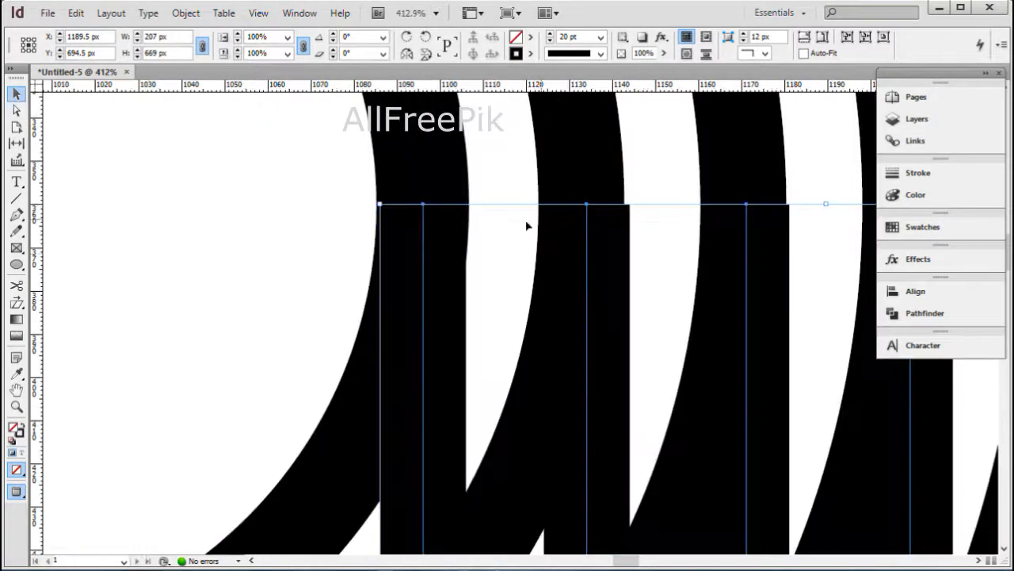
left_click_drag(424, 258, 424, 258)
left_click(491, 236)
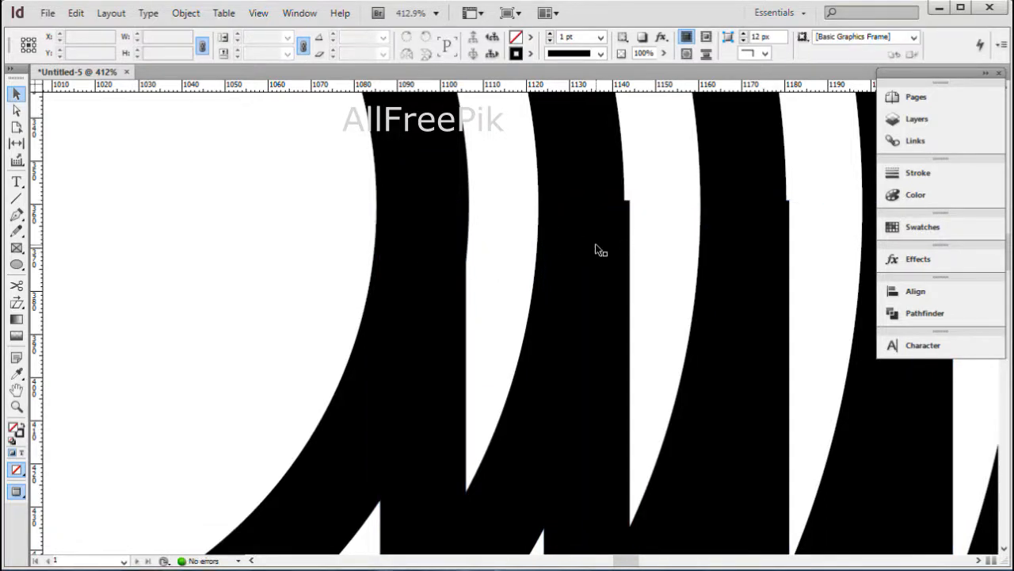
- Align individual right-hand lines with their circles, moving the second from the inside to X 1133 px and the fourth to X 1208 px
left_click_drag(590, 251, 583, 267)
left_click(769, 276)
left_click_drag(766, 272, 771, 273)
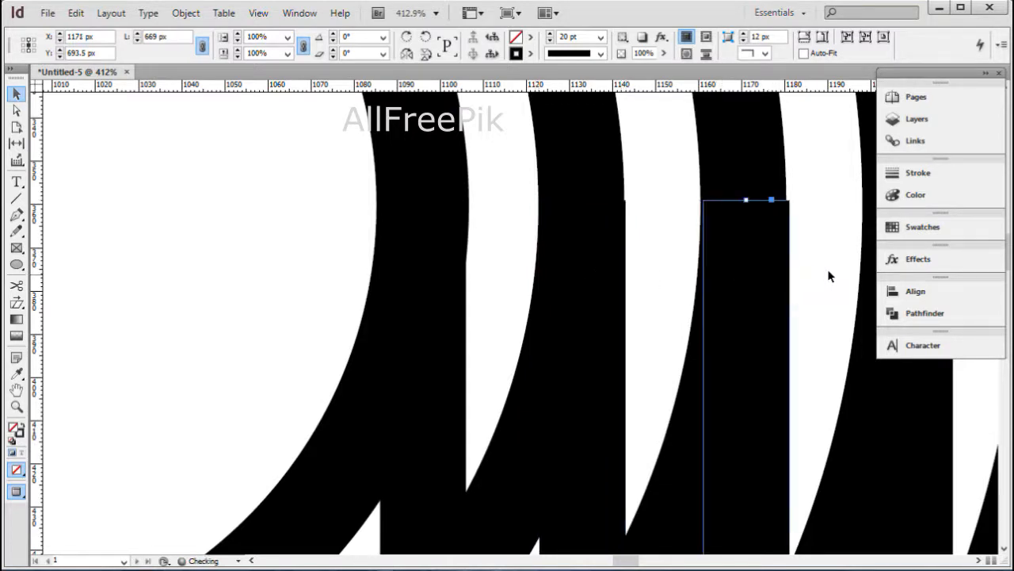
left_click(832, 257)
left_click_drag(834, 255, 531, 261)
left_click(610, 278)
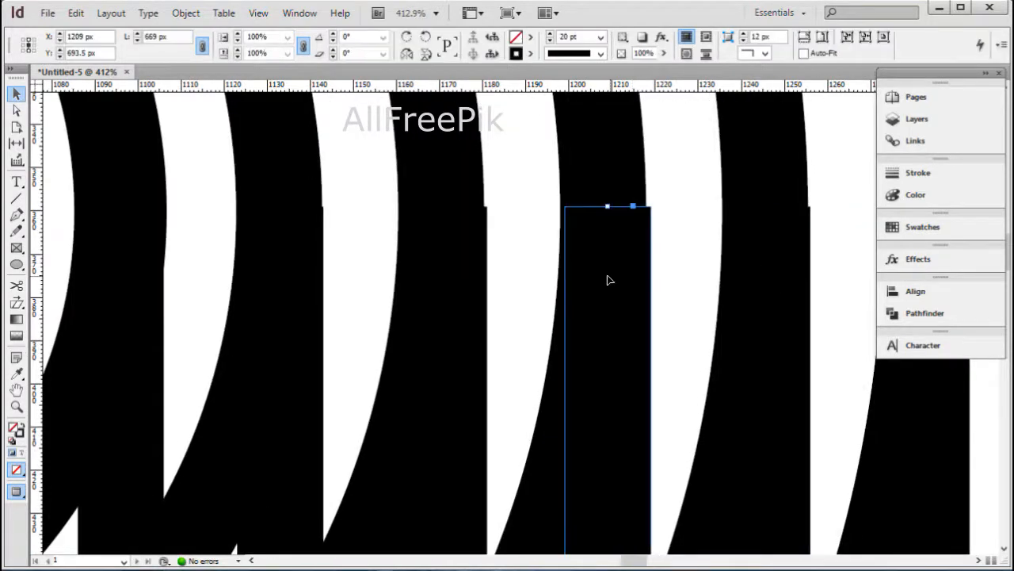
left_click(671, 256)
- Shorten the innermost right-hand line from above so it starts at the lower edge of the outermost circle
key("ctrl+minus")
key("ctrl+minus")
key("ctrl+minus")
key("ctrl+minus")
key("ctrl+minus")
key("ctrl+minus")
key("ctrl+minus")
key("ctrl+minus")
key("ctrl+minus")
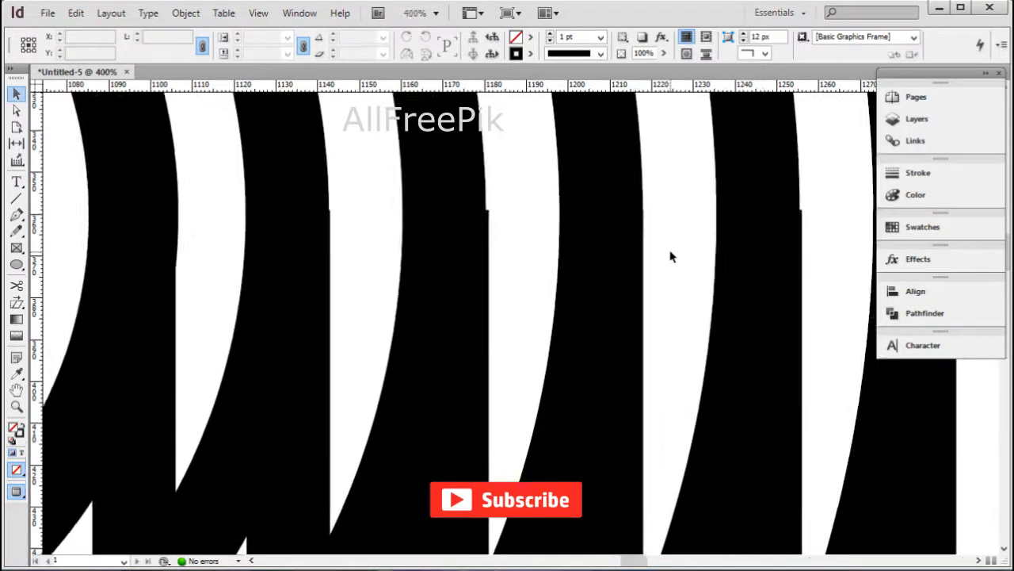
key("ctrl+minus")
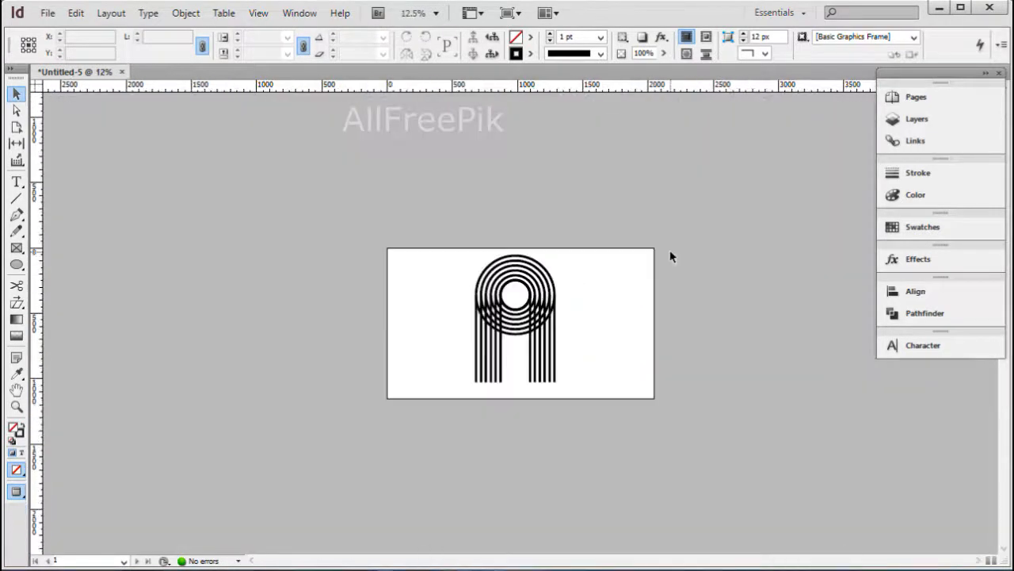
left_click_drag(623, 267, 486, 369)
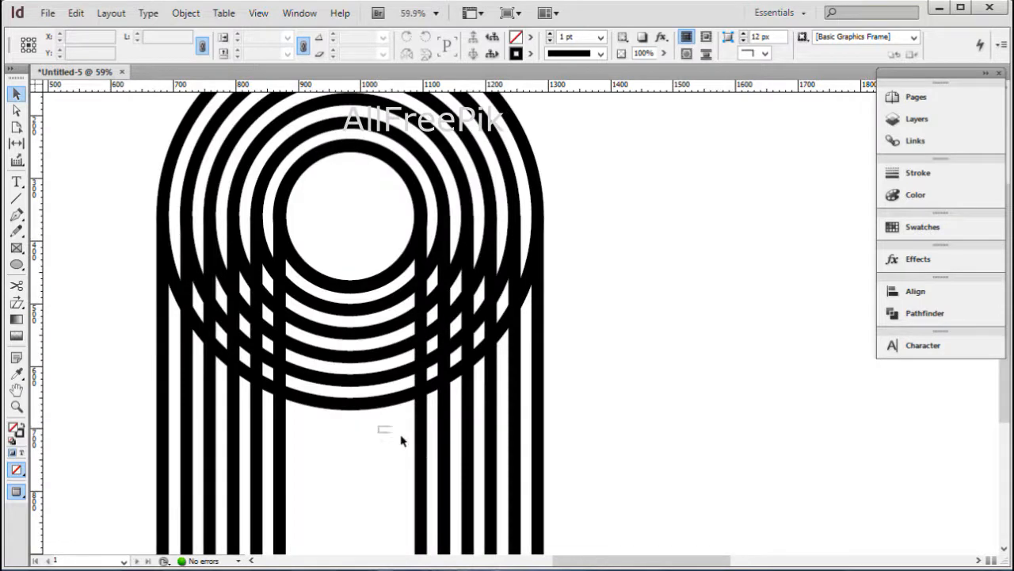
left_click(423, 452)
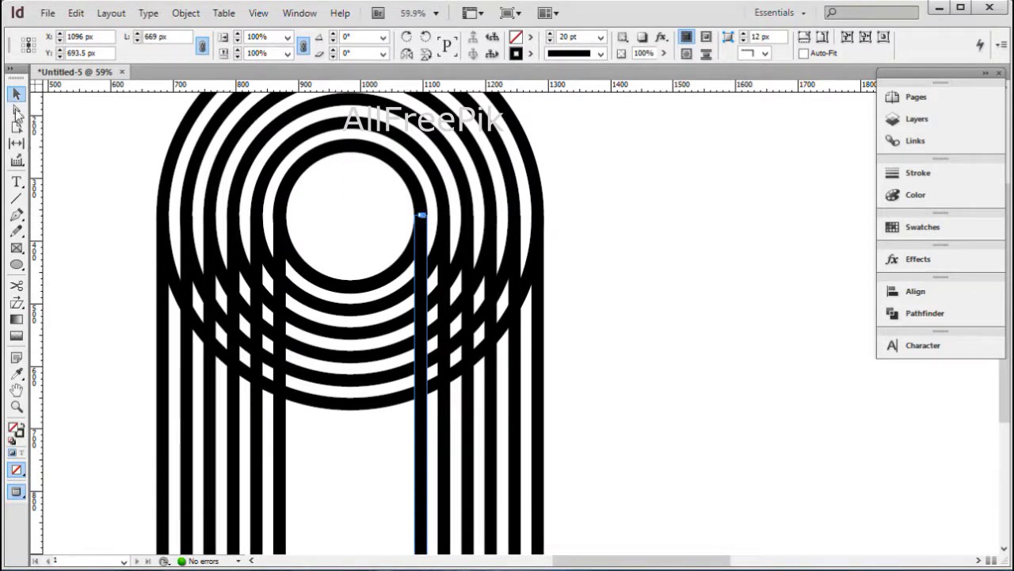
left_click(662, 296)
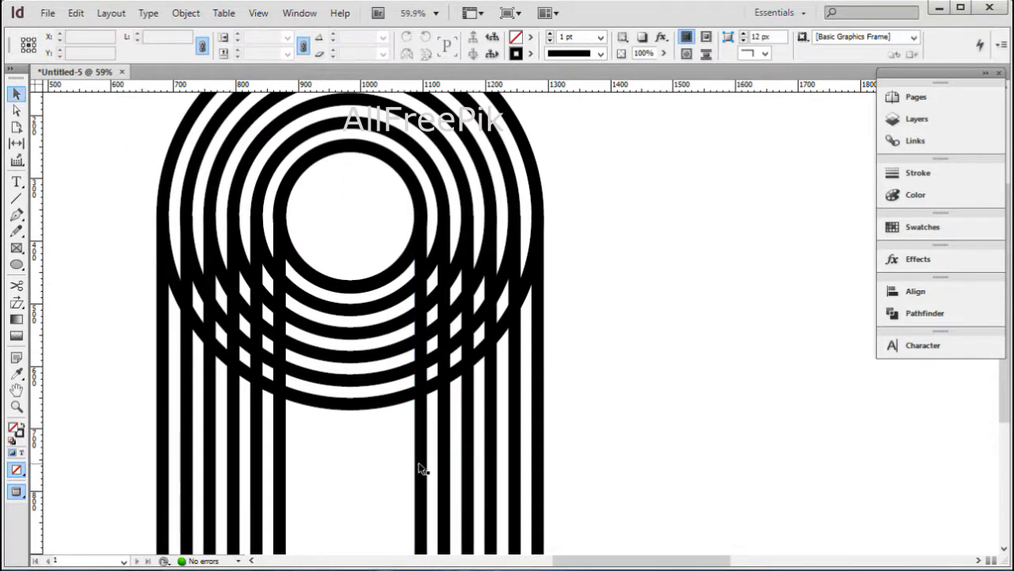
left_click(420, 466)
scroll(436, 396, "down", 3)
scroll(454, 496, "up", 3)
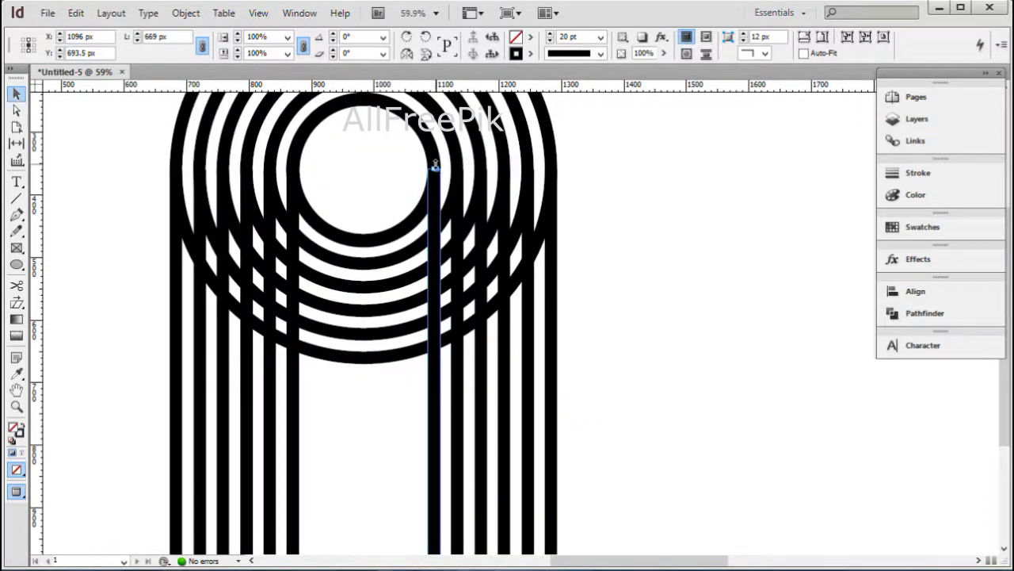
left_click_drag(435, 165, 435, 341)
- Trim the tops of the second and third right-hand lines down to the outermost circle, making the second 408 px long
left_click(457, 369)
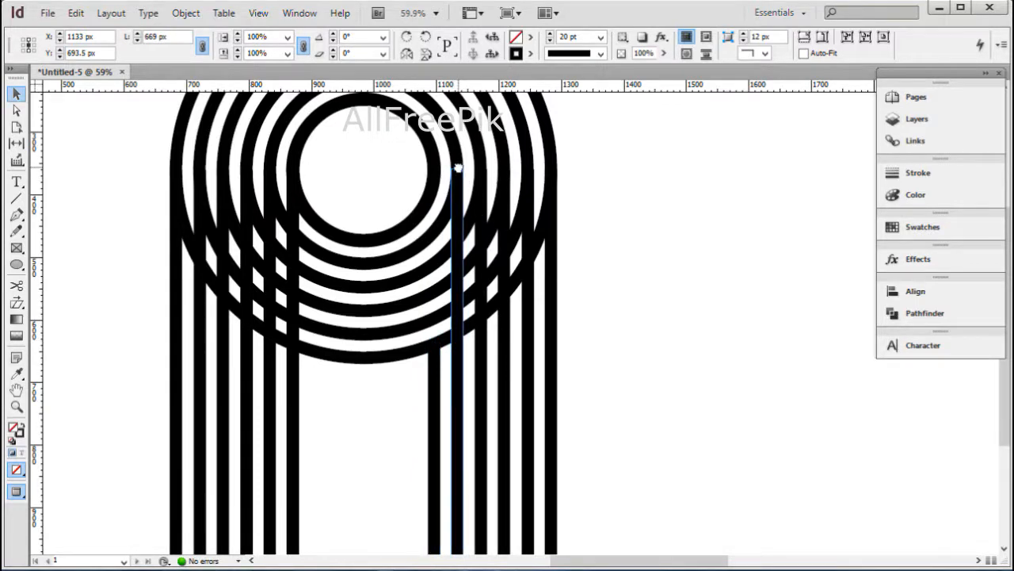
scroll(458, 168, "up", 1)
left_click_drag(458, 190, 459, 363)
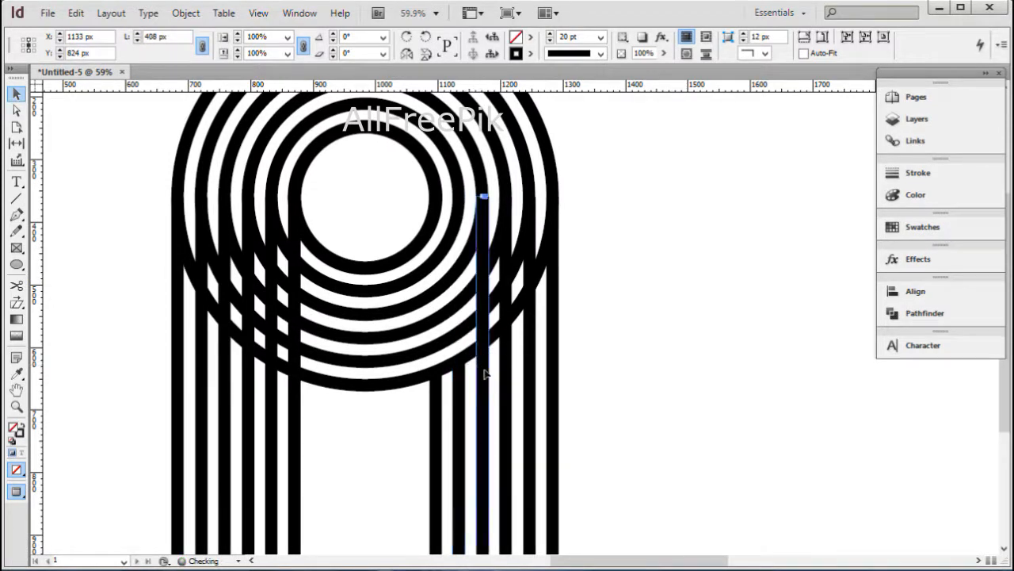
left_click(483, 371)
left_click_drag(481, 190, 484, 342)
- Trim the tops of the fourth and fifth right-hand lines down to the outermost circle, making the fourth 474 px long
left_click(507, 369)
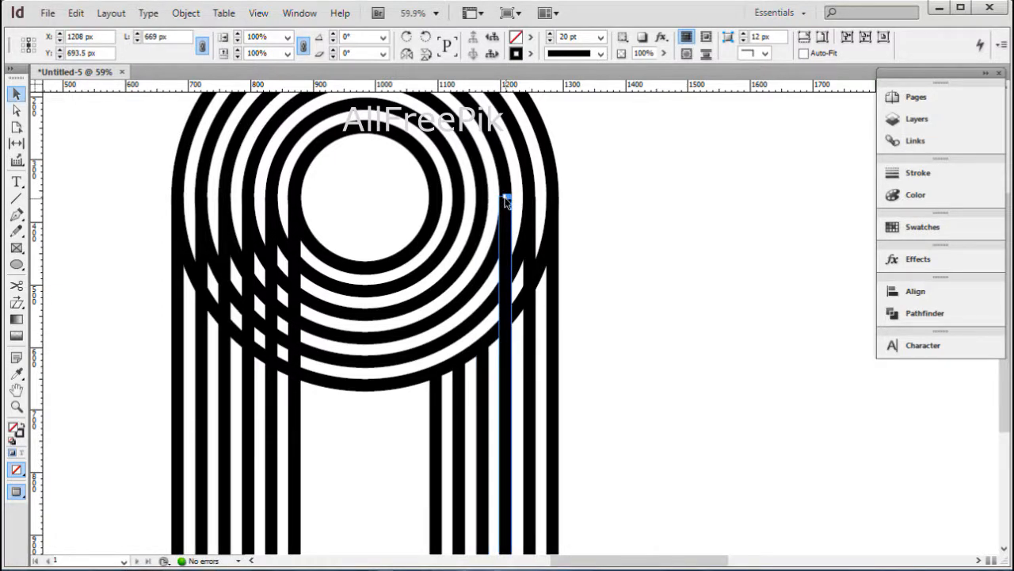
left_click_drag(502, 195, 507, 318)
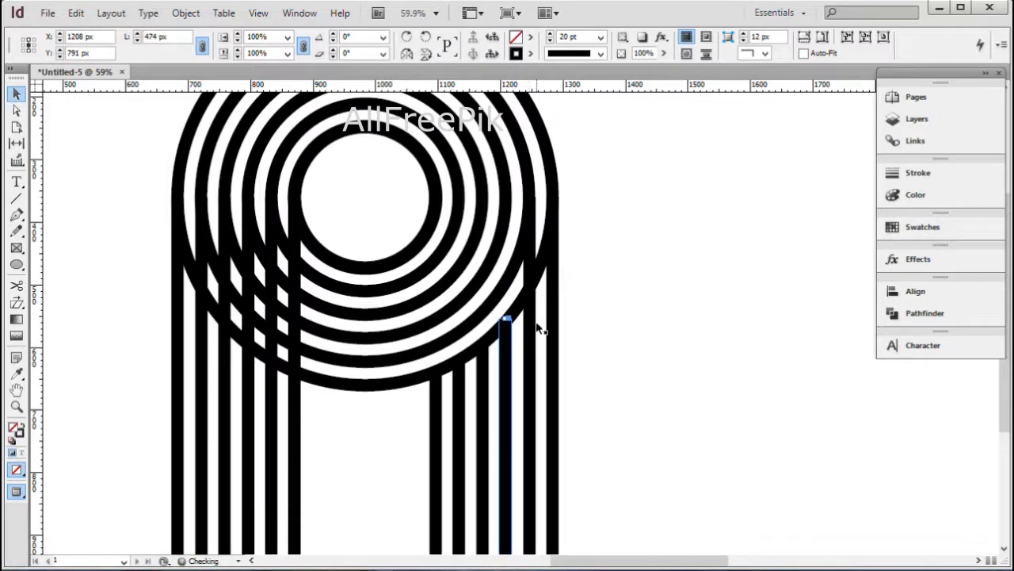
left_click(530, 333)
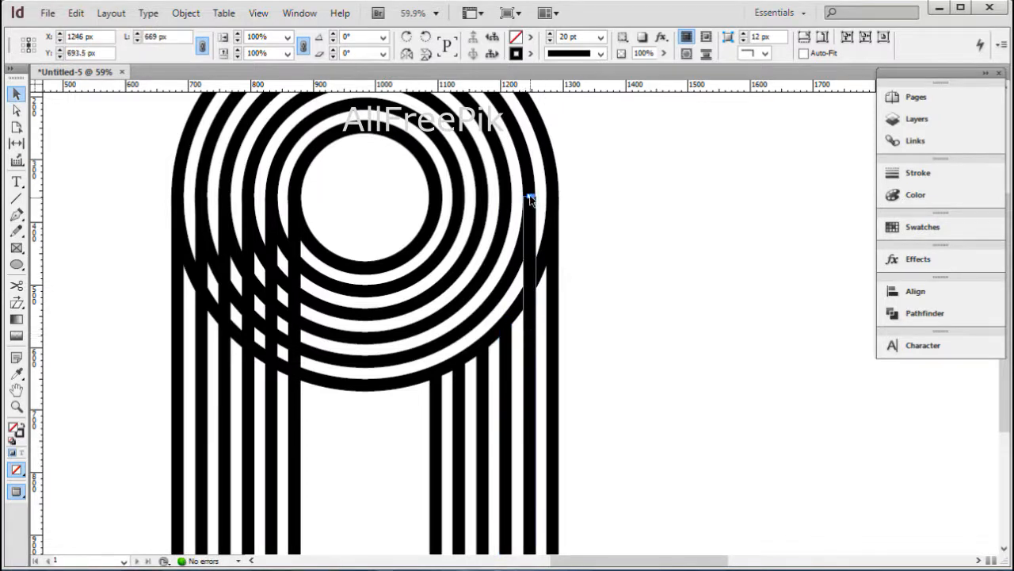
left_click_drag(529, 197, 530, 291)
left_click(565, 290)
left_click(552, 302)
left_click(600, 279)
left_click(611, 266, "ctrl+alt")
left_click(610, 265, "ctrl+alt")
left_click_drag(347, 364, 447, 363)
left_click_drag(291, 222, 649, 489)
left_click_drag(527, 350, 526, 386)
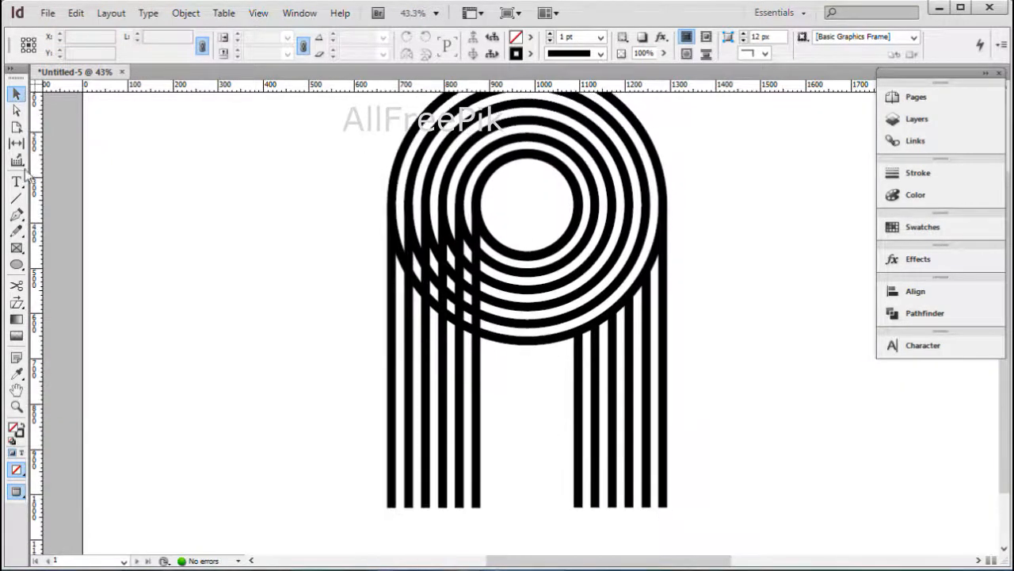
left_click(16, 248)
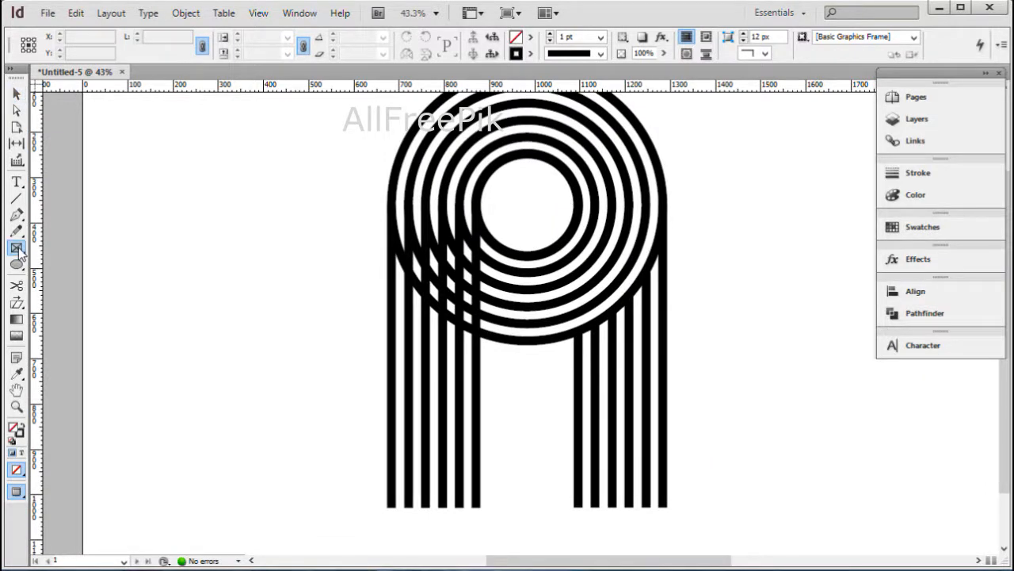
left_click(16, 111)
left_click(663, 507)
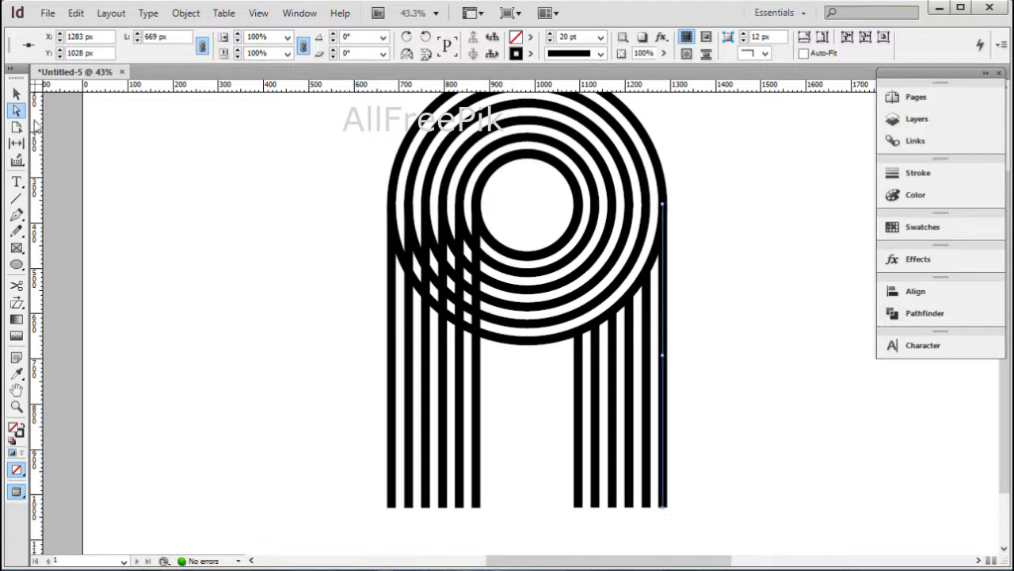
- Stagger the lower ends of the right-hand lines by extending or shortening individual lines to uneven lengths
left_click(17, 94)
mouse_move(663, 504)
left_mouse_down()
mouse_move(662, 491)
mouse_move(632, 520)
mouse_move(647, 493)
mouse_move(663, 506)
mouse_move(613, 511)
mouse_move(611, 520)
mouse_move(596, 485)
mouse_move(579, 520)
left_mouse_up()
left_click(630, 507)
left_click(650, 509)
left_click(647, 512)
left_click(662, 493)
left_click(613, 504)
left_click(595, 505)
left_click(579, 506)
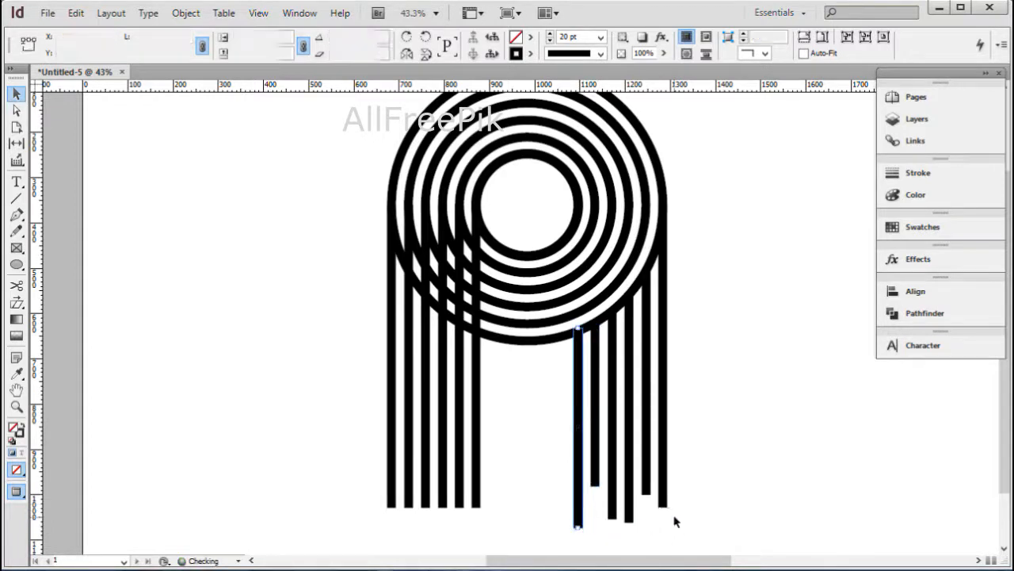
left_click(629, 517)
left_click_drag(630, 516, 633, 530)
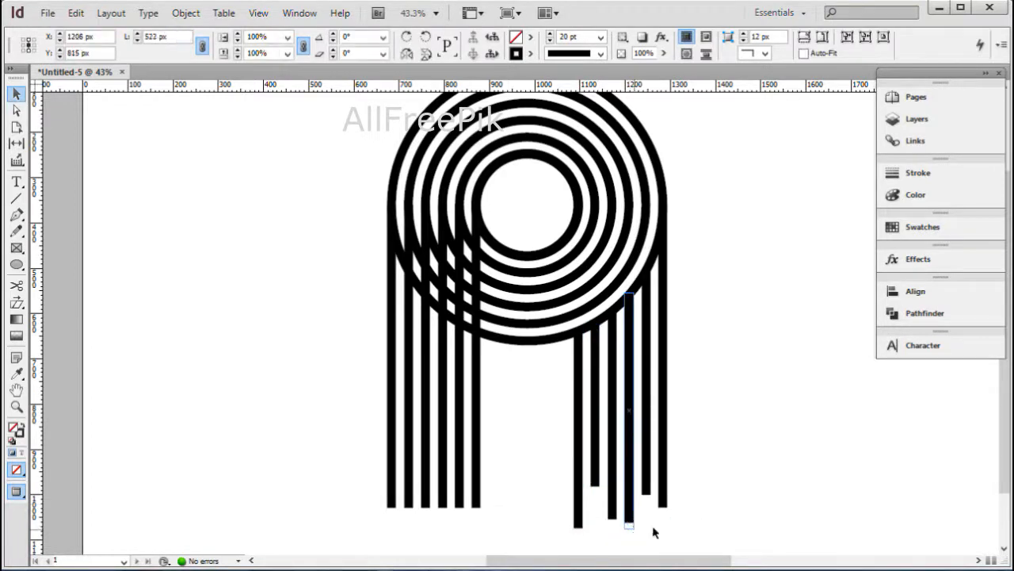
- Stagger the lower ends of the left-hand lines unevenly, making the second from the inside 688 px long
left_click(547, 498)
left_click_drag(546, 497, 623, 473)
left_click(553, 485)
mouse_move(553, 485)
left_mouse_down()
mouse_move(559, 496)
mouse_move(522, 471)
mouse_move(526, 463)
mouse_move(536, 491)
left_mouse_up()
left_click(520, 480)
left_click(534, 481)
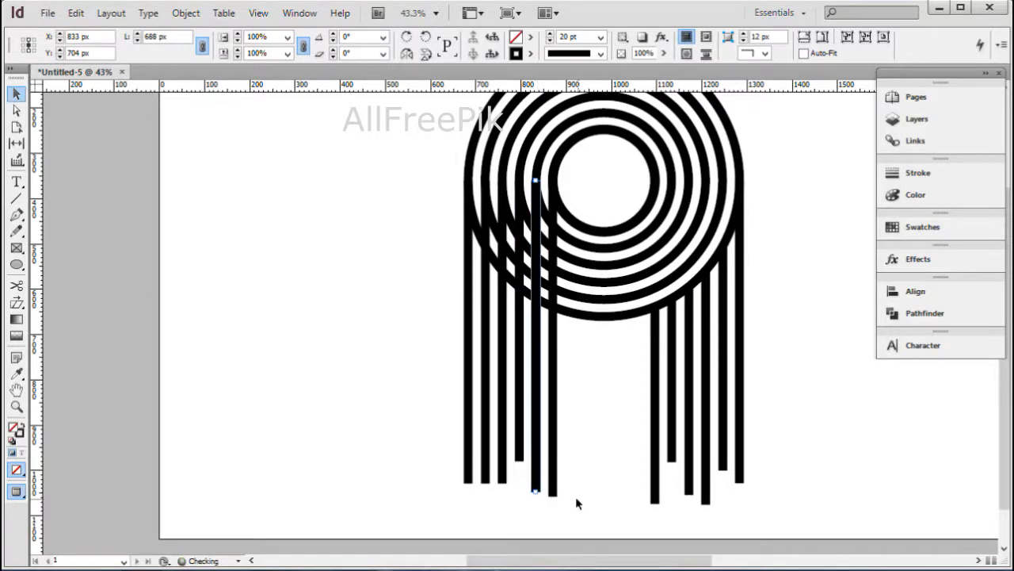
left_click(502, 482)
left_click(485, 481)
mouse_move(485, 480)
left_mouse_down()
mouse_move(474, 501)
mouse_move(468, 494)
left_mouse_up()
left_click(468, 480)
left_click(792, 437)
left_click(795, 432, "ctrl+alt")
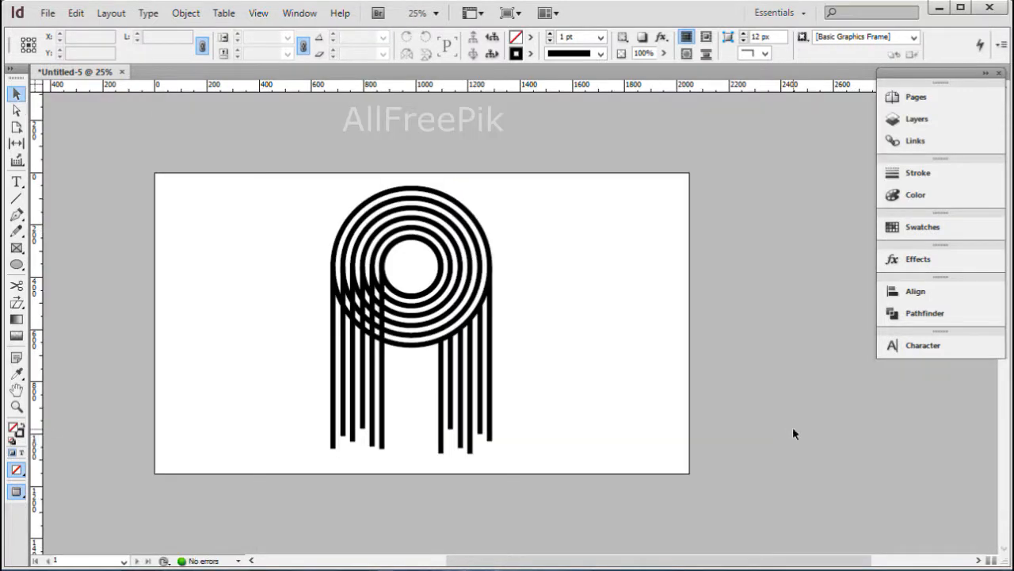
- Draw a 201 × 324 px rectangle frame over the left-hand overlap of lines and circles and fill it with [Paper]
left_click_drag(601, 346, 649, 404)
left_click_drag(627, 176, 317, 505)
left_click_drag(701, 313, 683, 359)
left_click(17, 249)
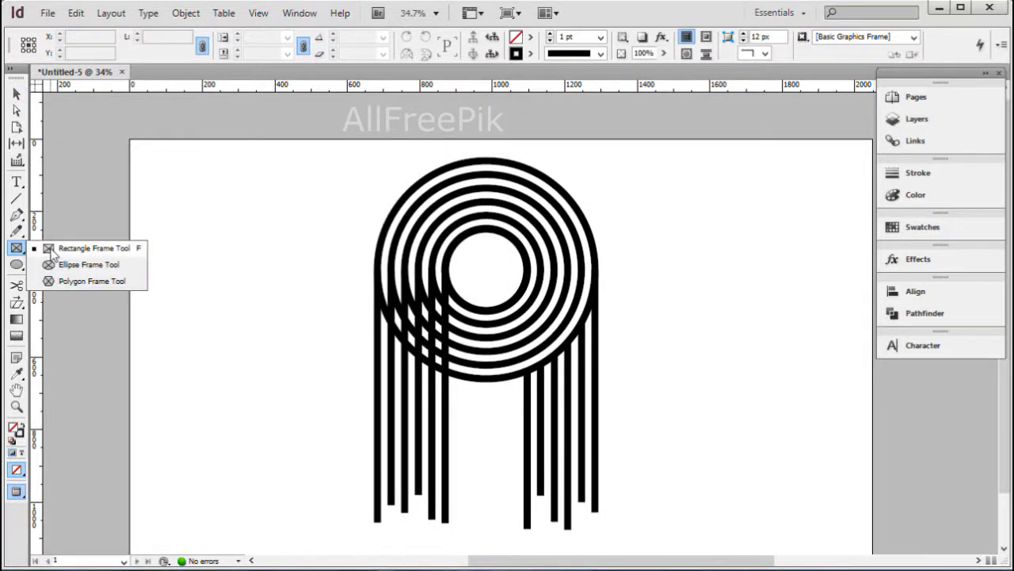
left_click(87, 248)
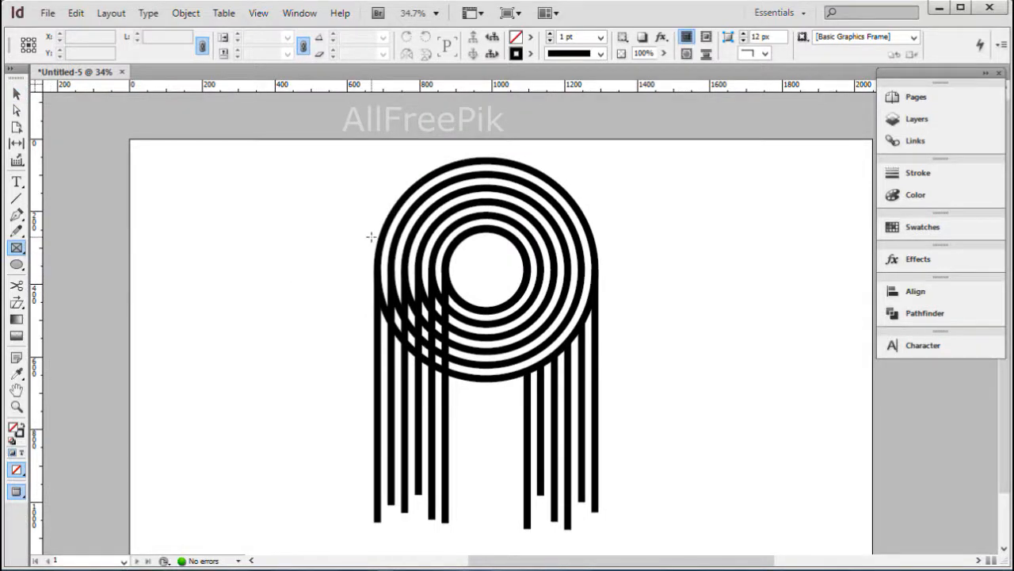
left_click_drag(375, 255, 449, 370)
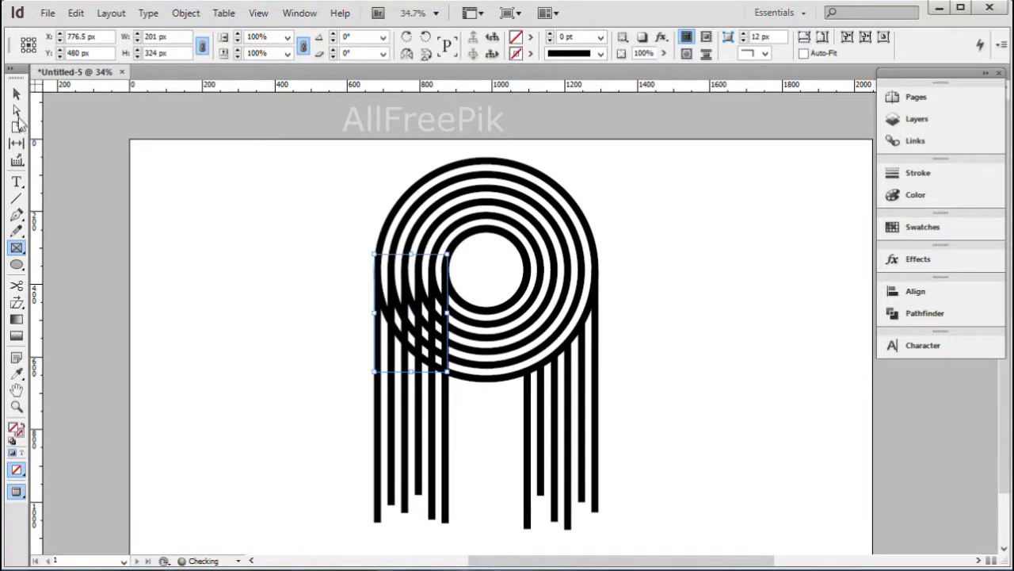
left_click(17, 112)
left_click(530, 37)
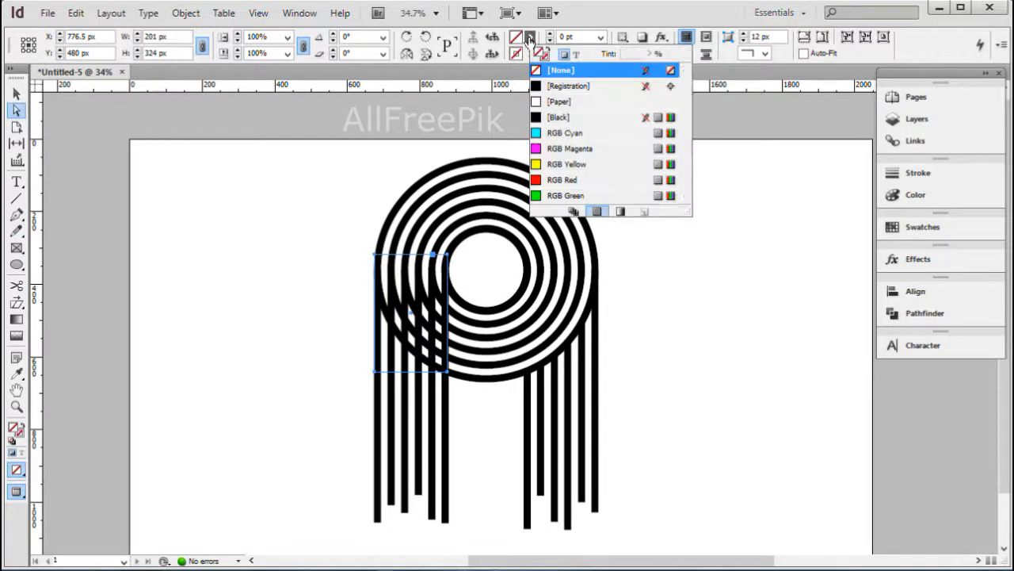
left_click(576, 103)
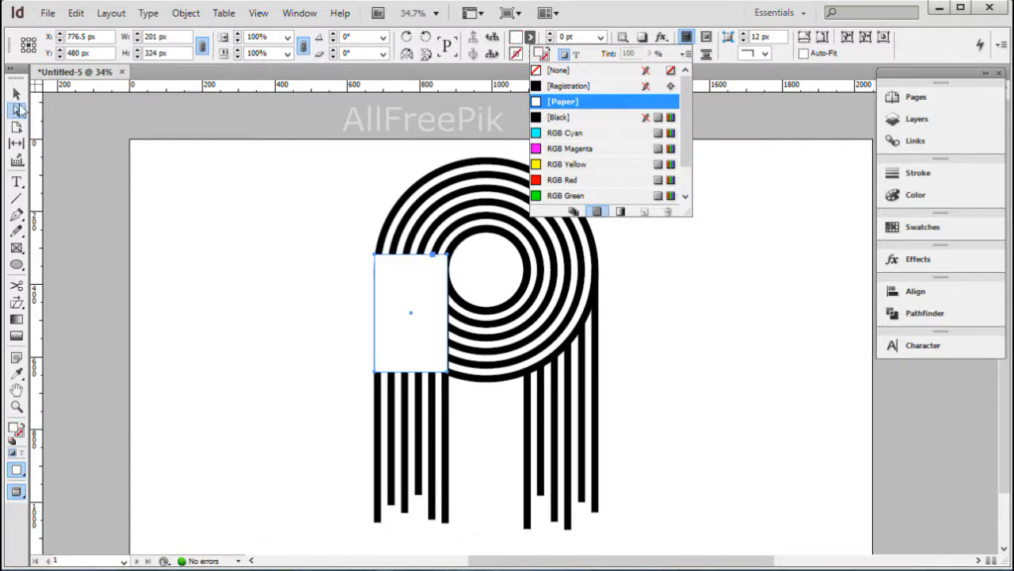
- Lower the white frame's upper edge to make it 282 px high and send the frame to the back
left_click(17, 96)
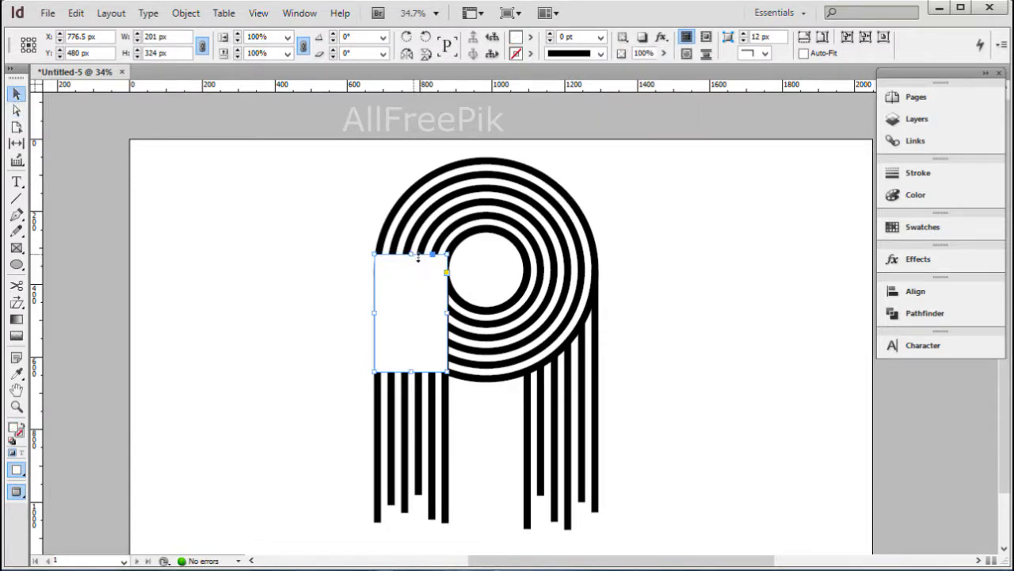
left_click_drag(419, 257, 418, 272)
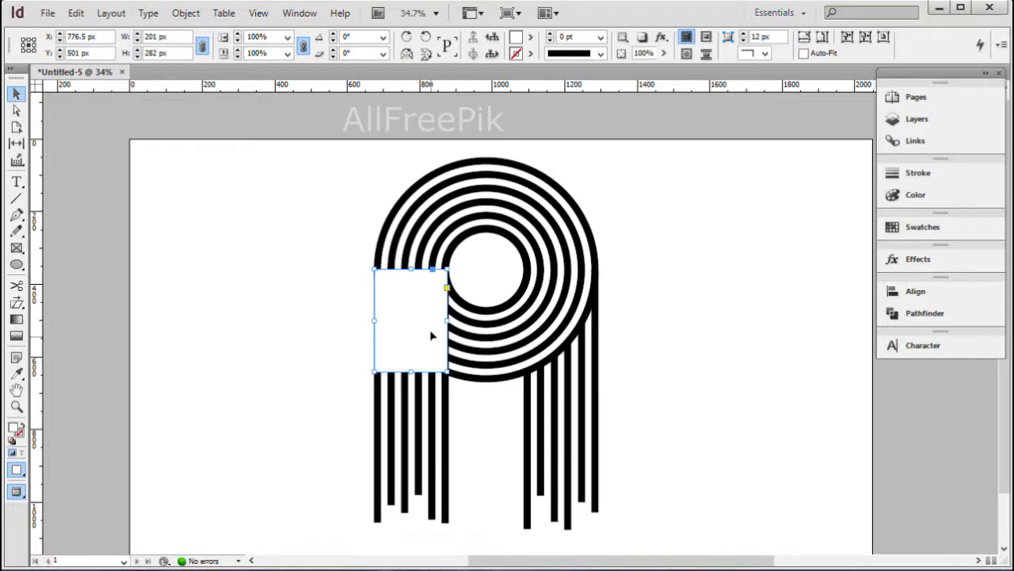
right_click(431, 335)
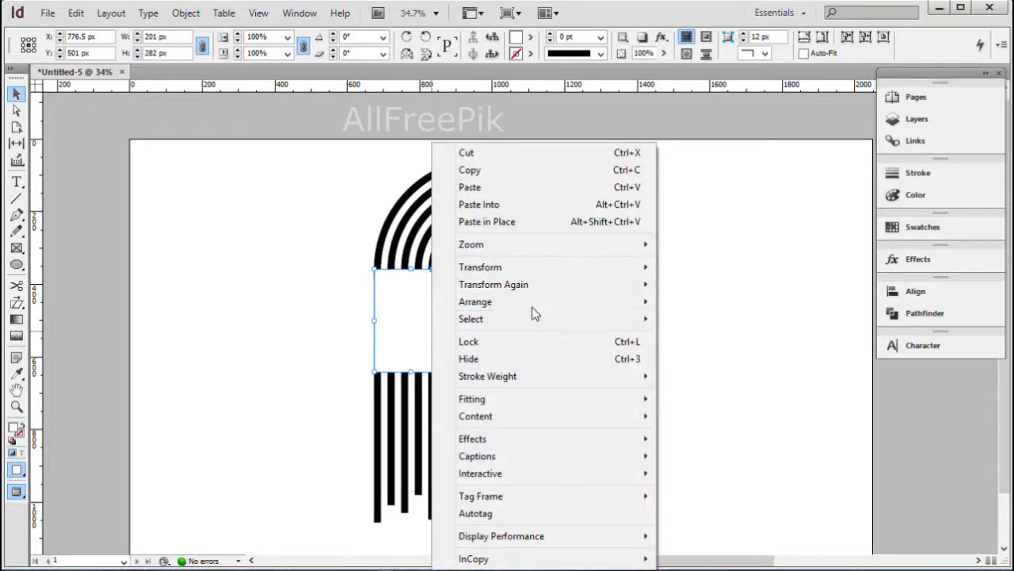
mouse_move(532, 305)
left_click(734, 324)
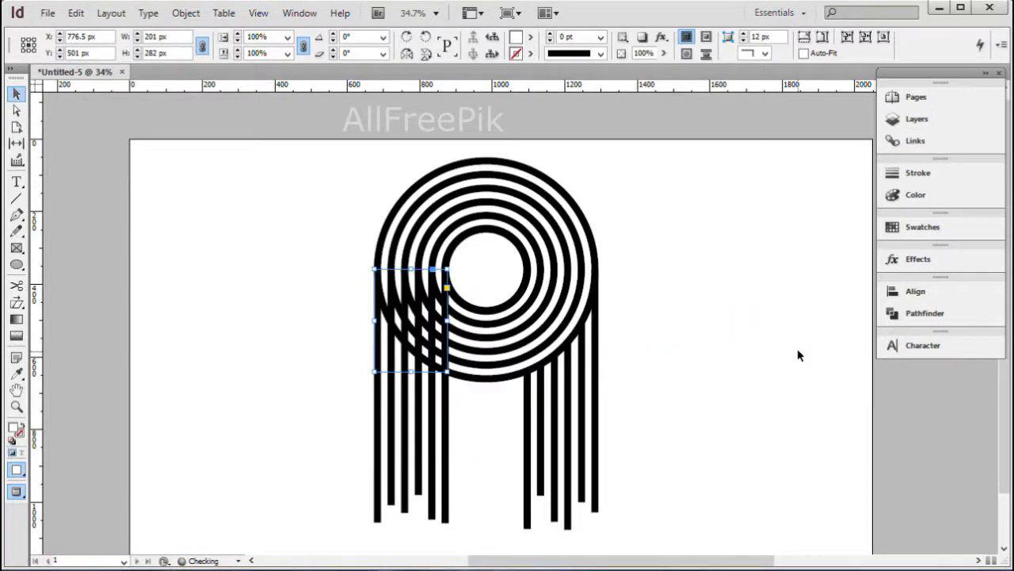
left_click(797, 355)
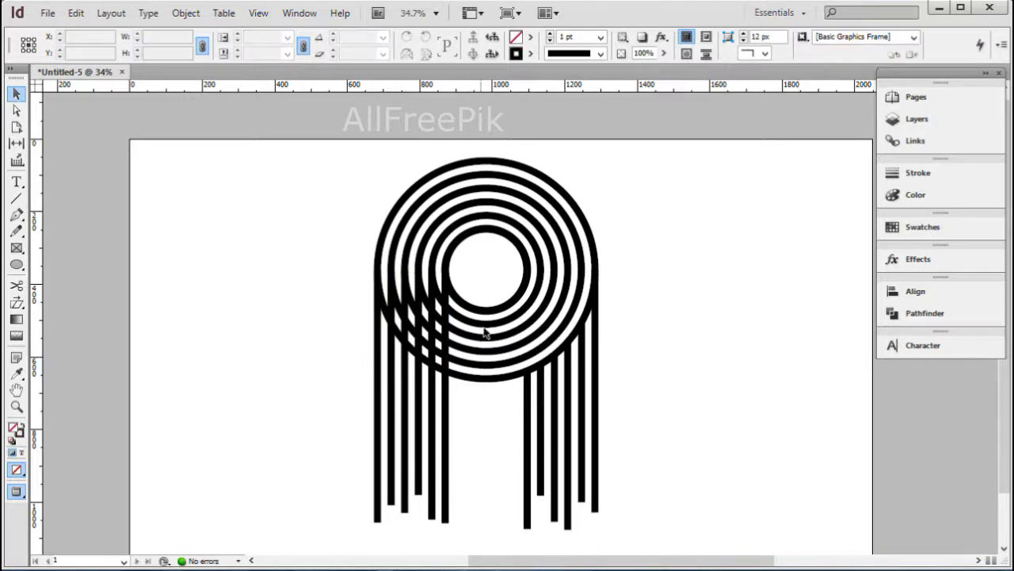
- Select all the concentric circles and send them to the back, behind the white frame
left_click_drag(482, 305, 483, 412)
right_click(495, 397)
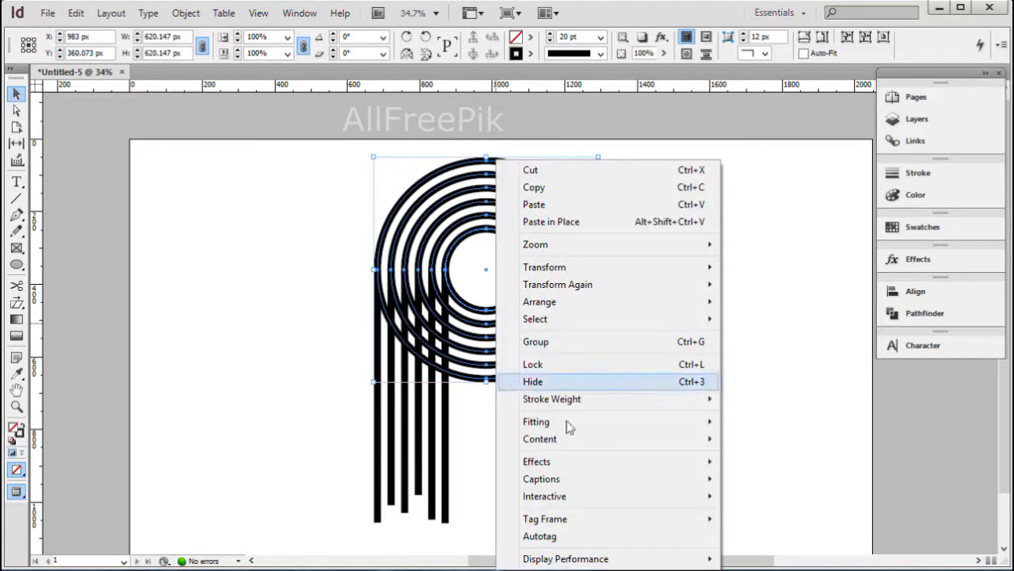
mouse_move(575, 307)
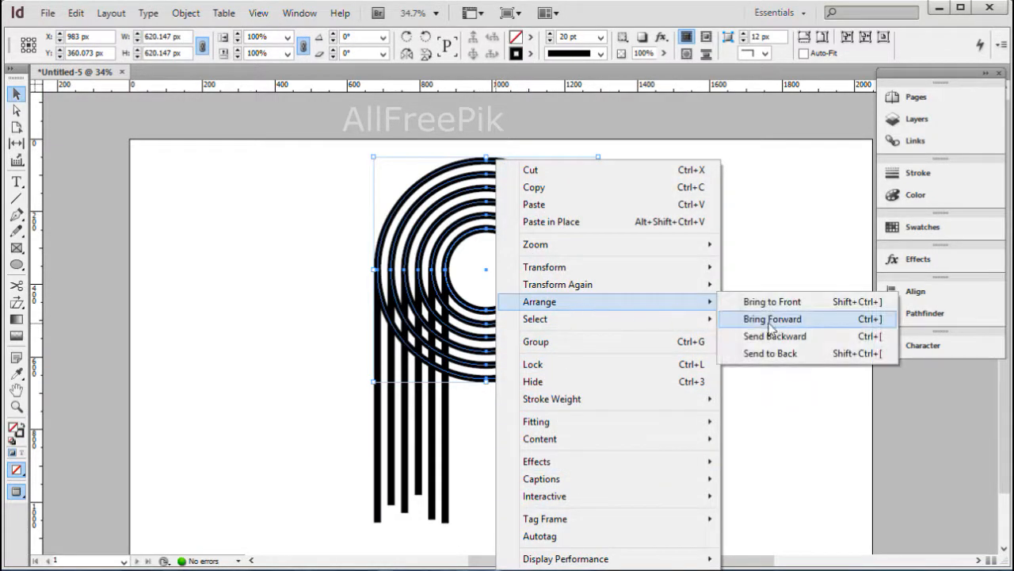
left_click(796, 354)
left_click(796, 388)
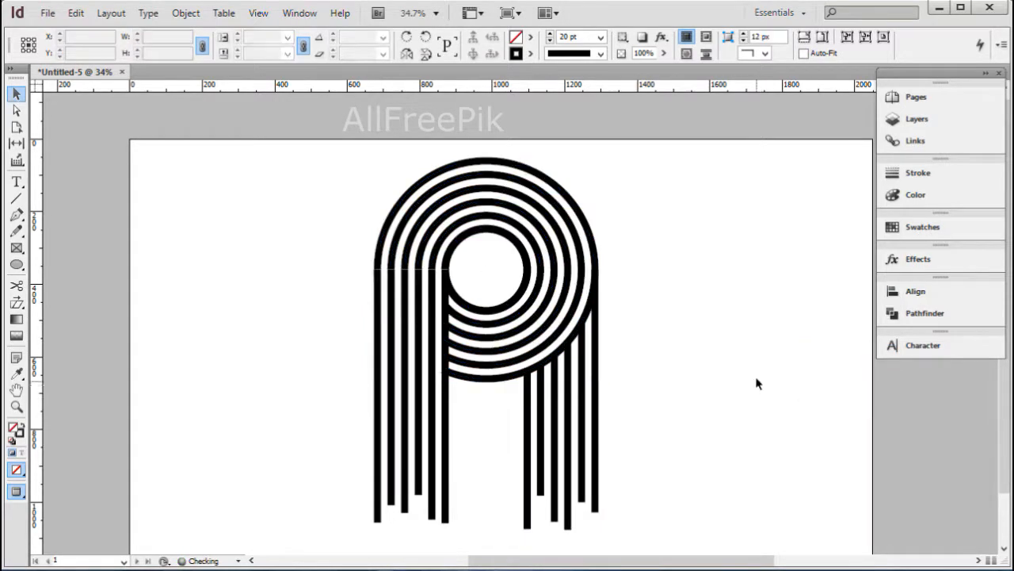
- Examine up close the joins between the circles and the left-hand lines
left_click_drag(360, 236, 475, 341)
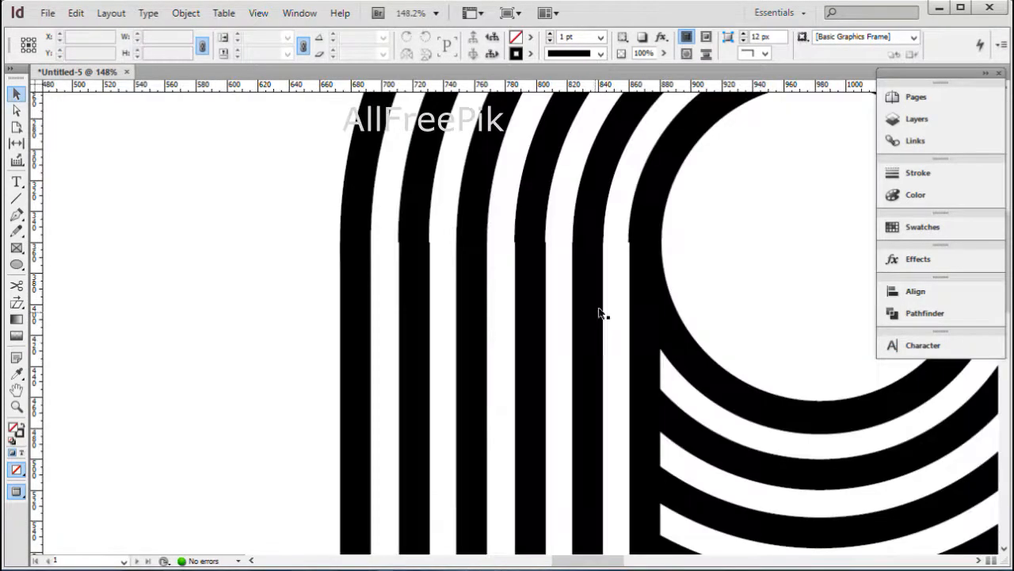
left_click(215, 318, "ctrl+alt")
left_click(215, 318, "ctrl+alt")
left_click(215, 318, "ctrl+alt")
left_click(214, 317, "ctrl+alt")
left_click(214, 317, "ctrl+alt")
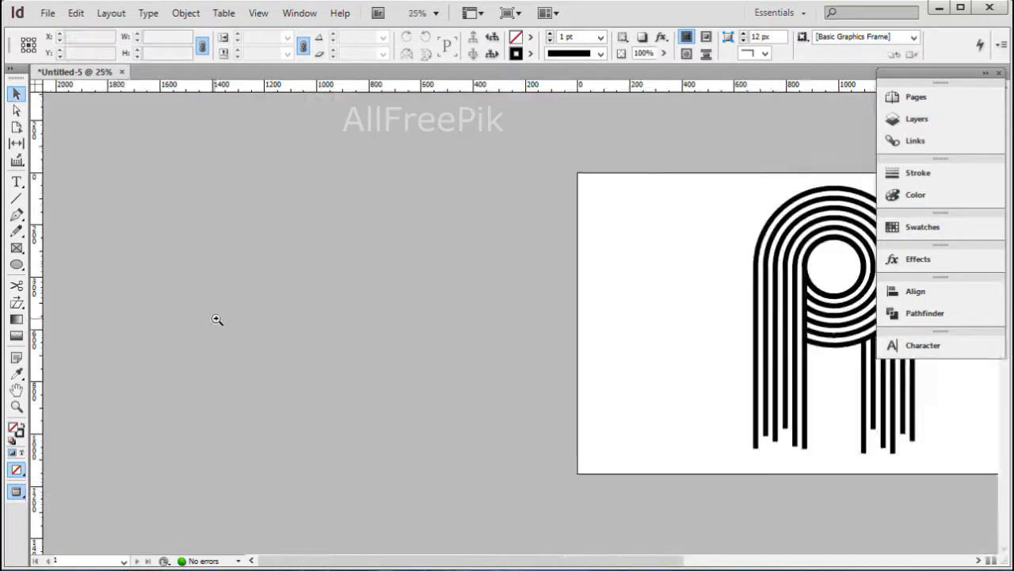
key("ctrl+0")
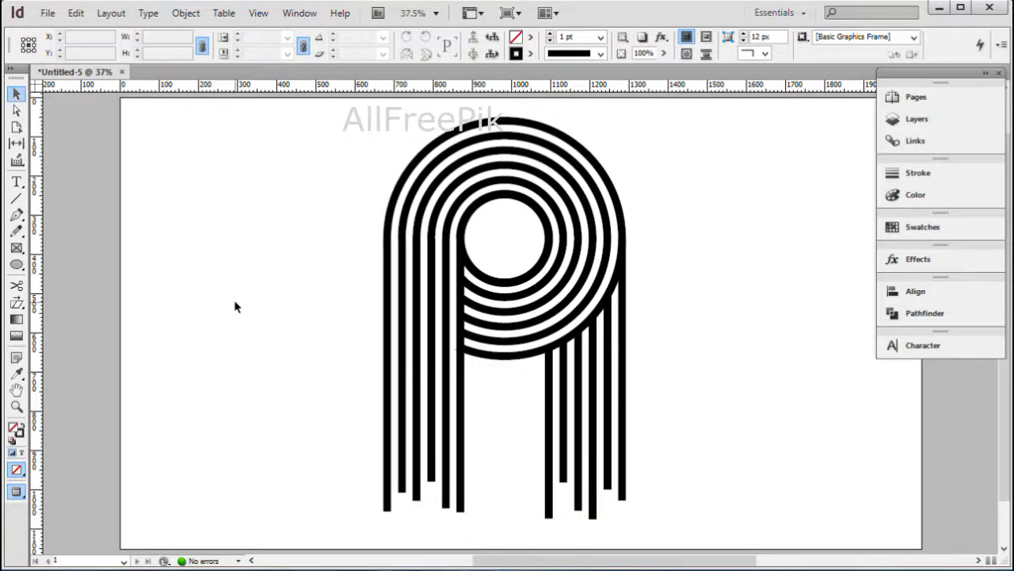
- Inspect the selected paths of the whole design and check the artwork by switching the screen mode
left_click(670, 283, "ctrl+alt")
left_click(501, 281, "ctrl+alt")
left_click_drag(531, 348, 447, 408)
left_click_drag(655, 212, 452, 380)
left_click_drag(705, 351, 715, 307)
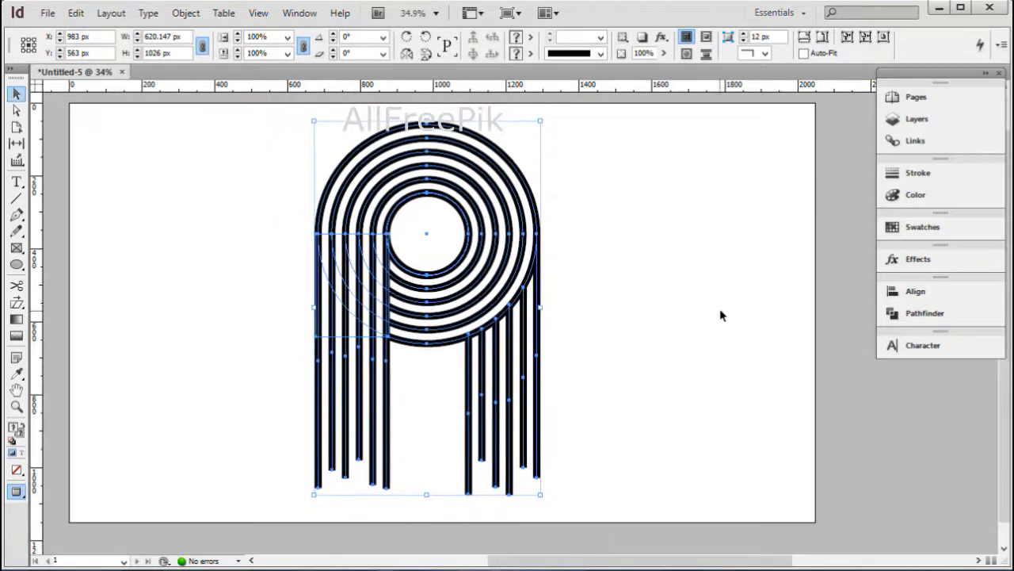
left_click(339, 336, "shift")
left_click(705, 326)
key("w")
key("w")
- Apply round stroke caps to the outermost right-hand line and the rest of the vertical lines
left_click(711, 282, "ctrl+alt")
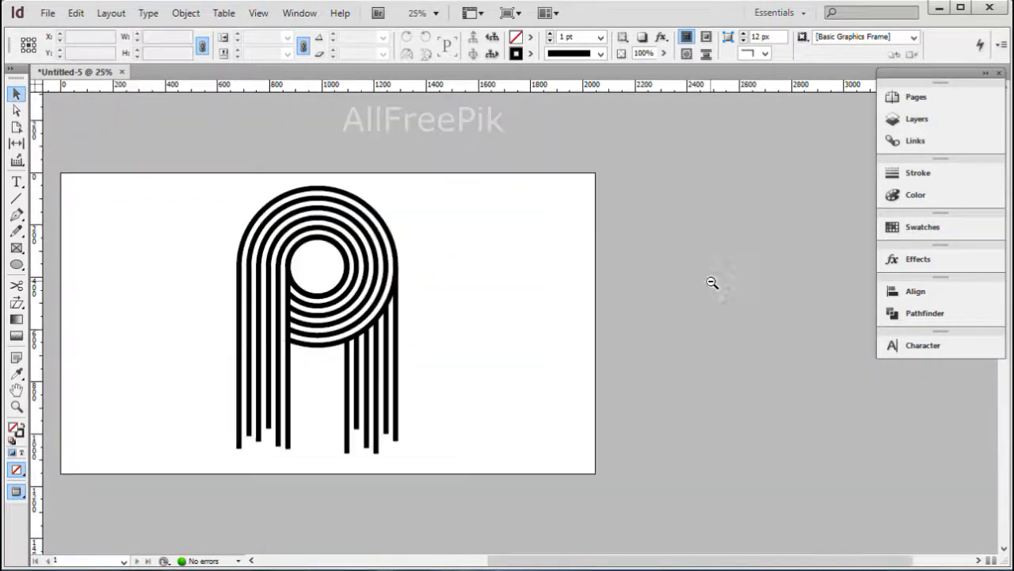
left_click_drag(600, 275, 769, 272)
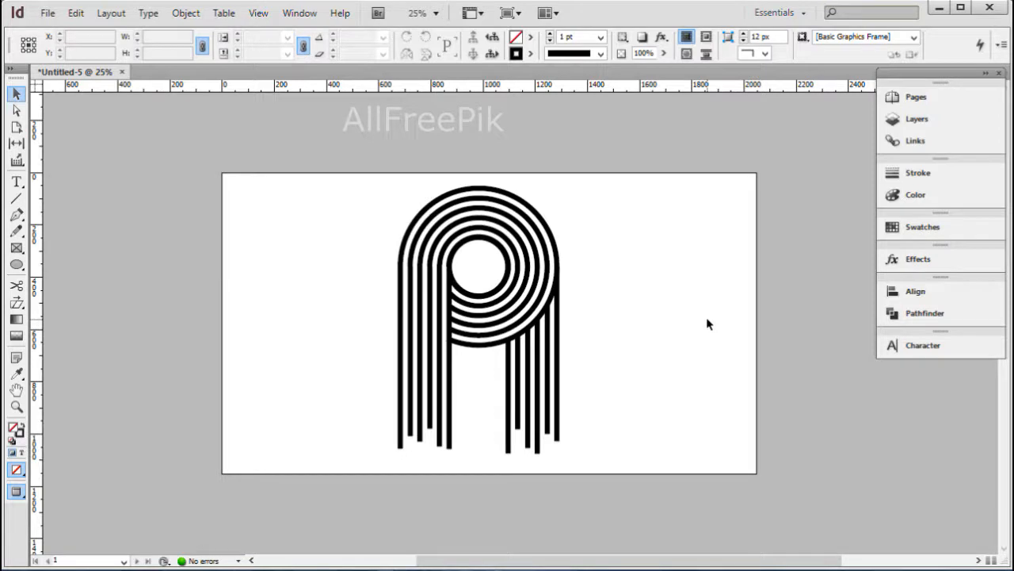
left_click(557, 416)
left_click(906, 172)
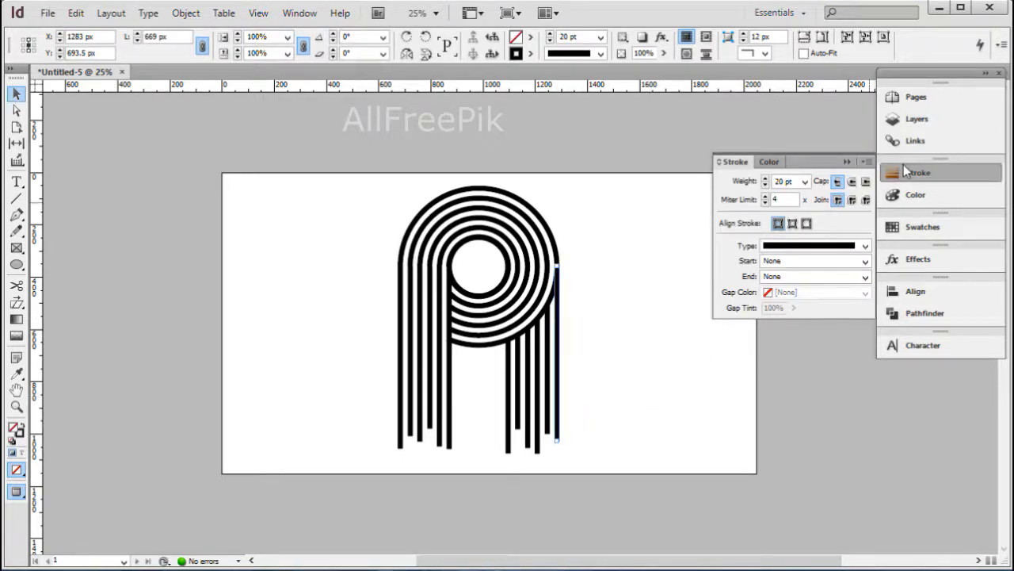
left_click(703, 432)
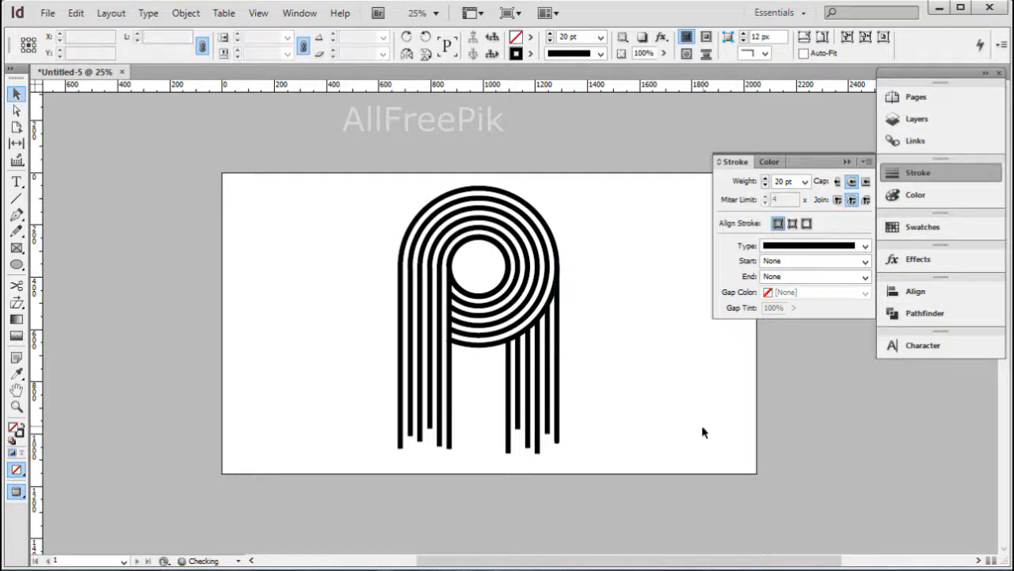
left_click_drag(627, 478, 356, 421)
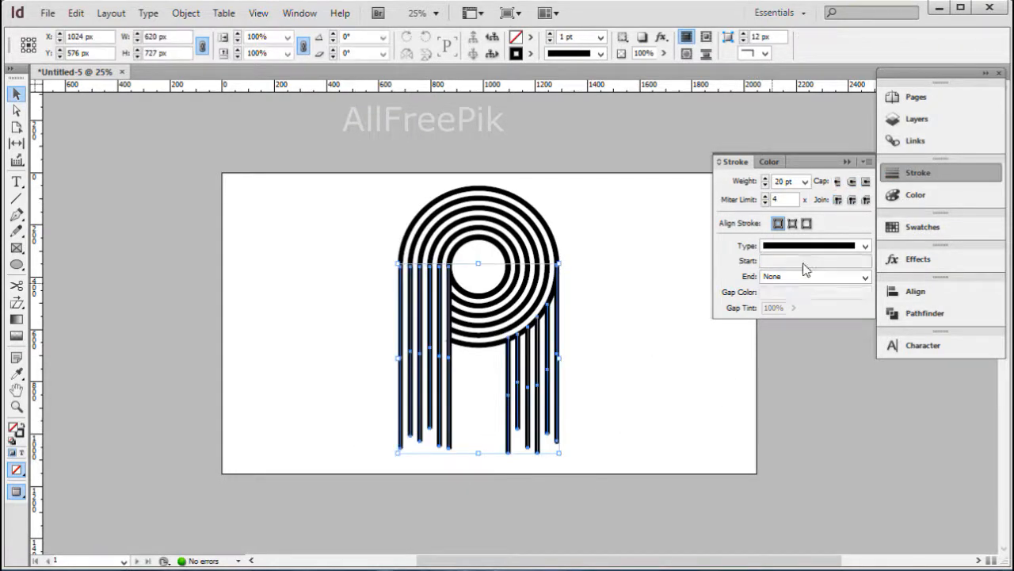
left_click(850, 182)
left_click(695, 385)
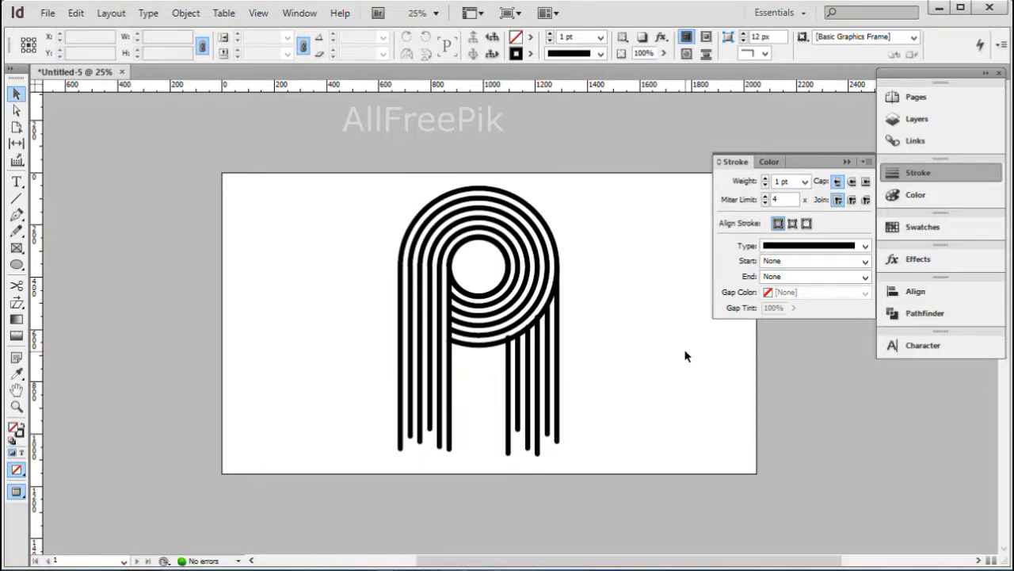
- Lower the rounded tops of the innermost, third and fourth right-hand lines into the outermost circle, making the third 474 px and the fourth 533 px long
left_click_drag(635, 193, 321, 416)
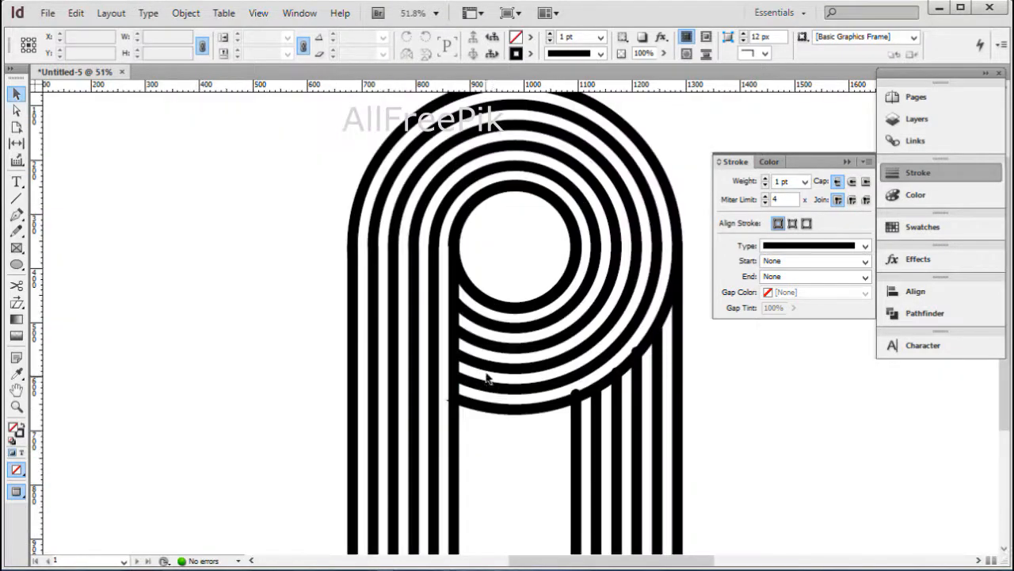
left_click_drag(548, 439, 584, 454)
left_click_drag(671, 317, 501, 422)
left_click(651, 434)
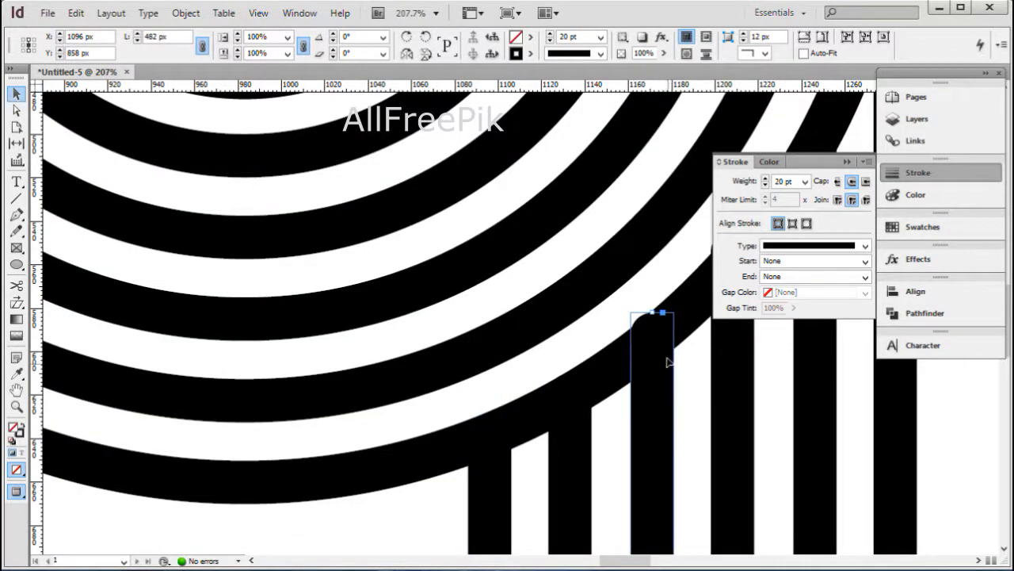
left_click_drag(654, 313, 548, 417)
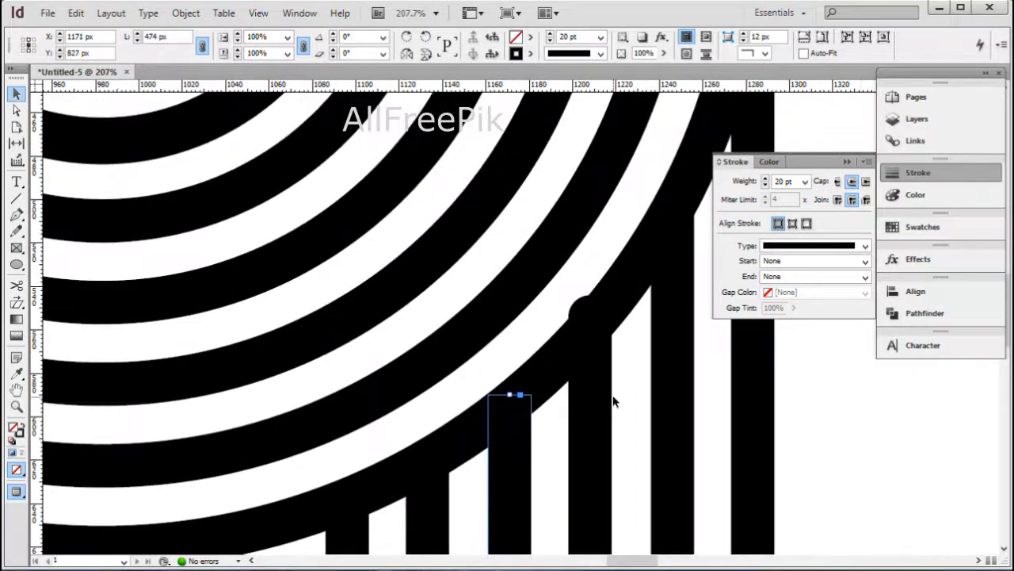
left_click(597, 427)
left_click_drag(587, 294, 593, 314)
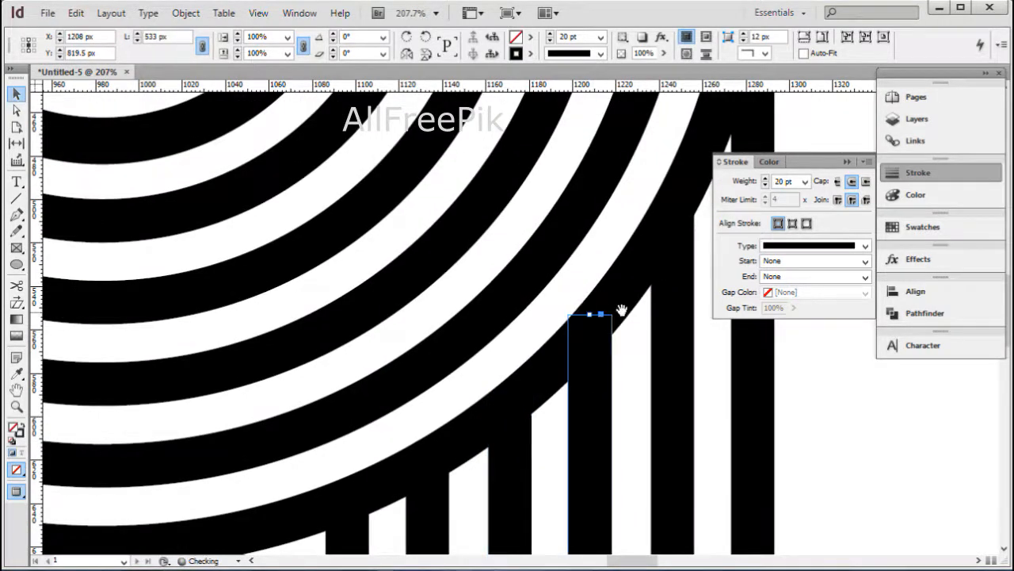
left_click_drag(690, 290, 581, 369)
key("ctrl+shift+a")
key("ctrl+minus")
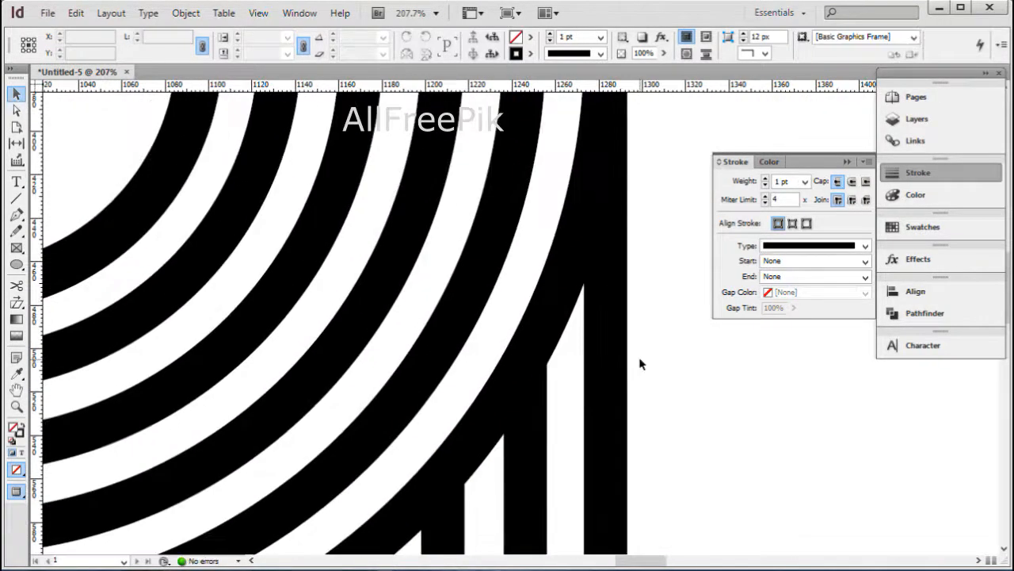
- Examine the whole letter design at page scale and inspect its selected paths
key("ctrl+minus")
key("ctrl+minus")
key("ctrl+minus")
key("ctrl+minus")
key("ctrl+minus")
key("ctrl+minus")
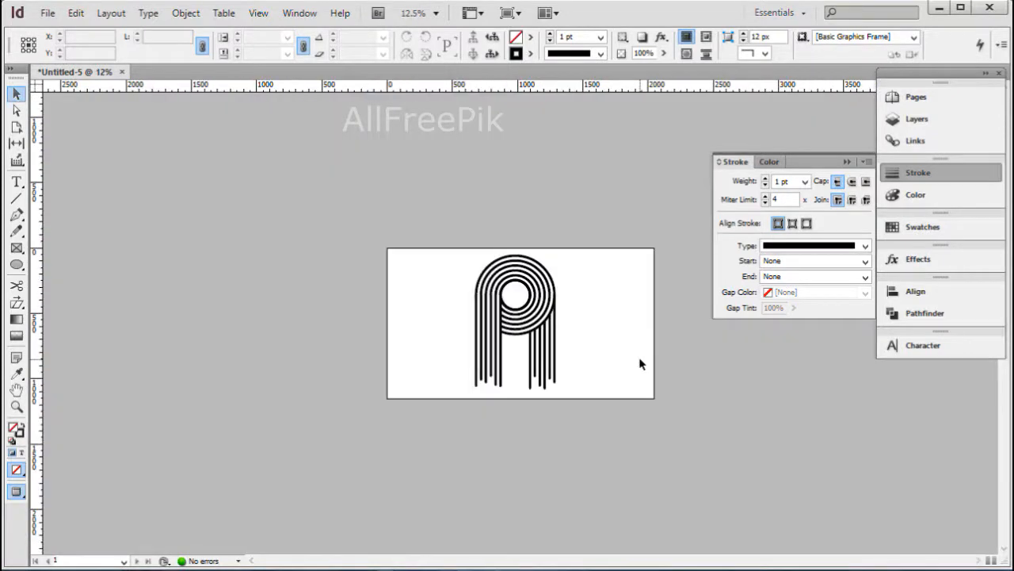
left_click_drag(640, 228, 405, 473)
left_click_drag(687, 415, 651, 411)
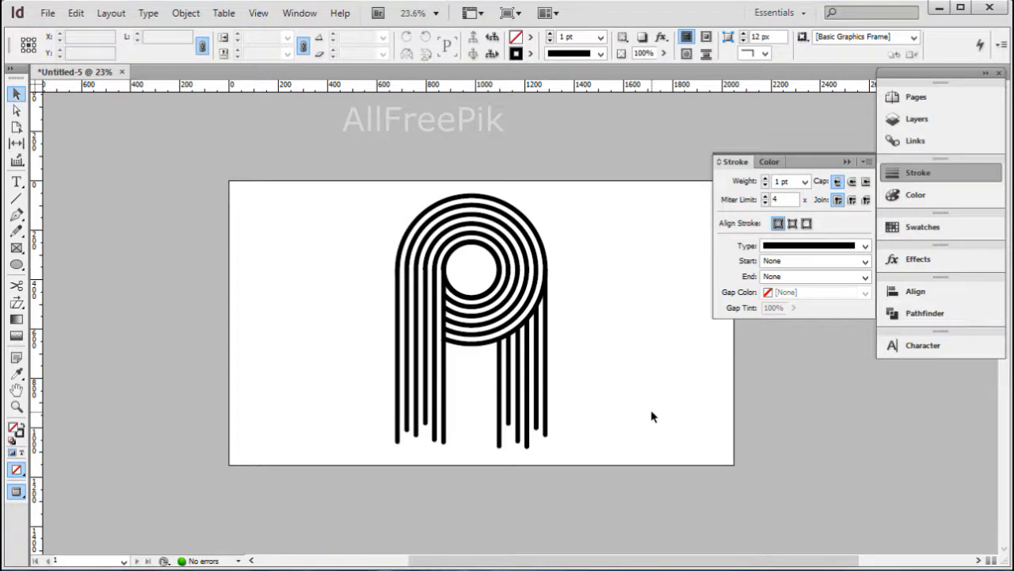
left_click_drag(615, 176, 369, 475)
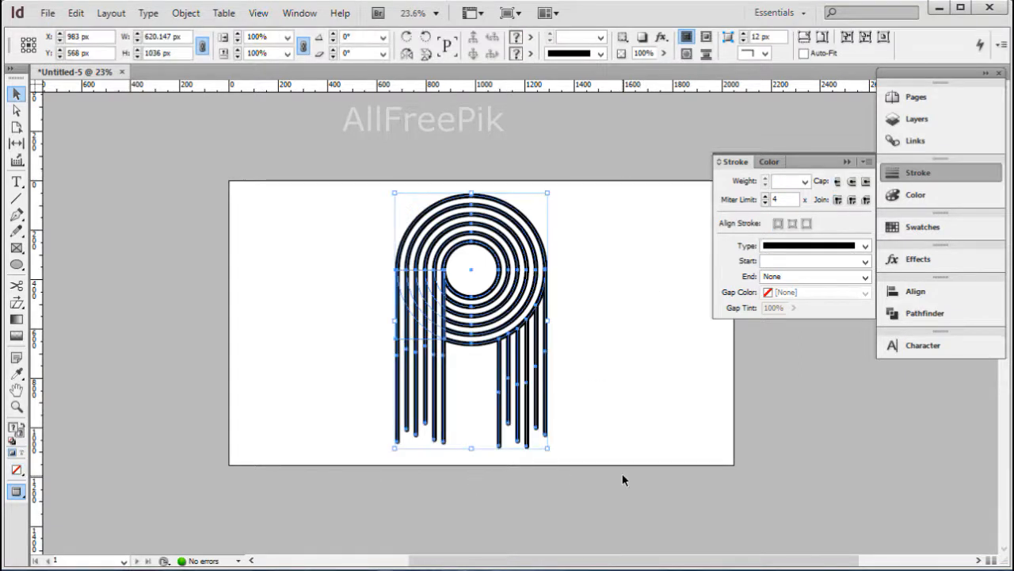
left_click(622, 474)
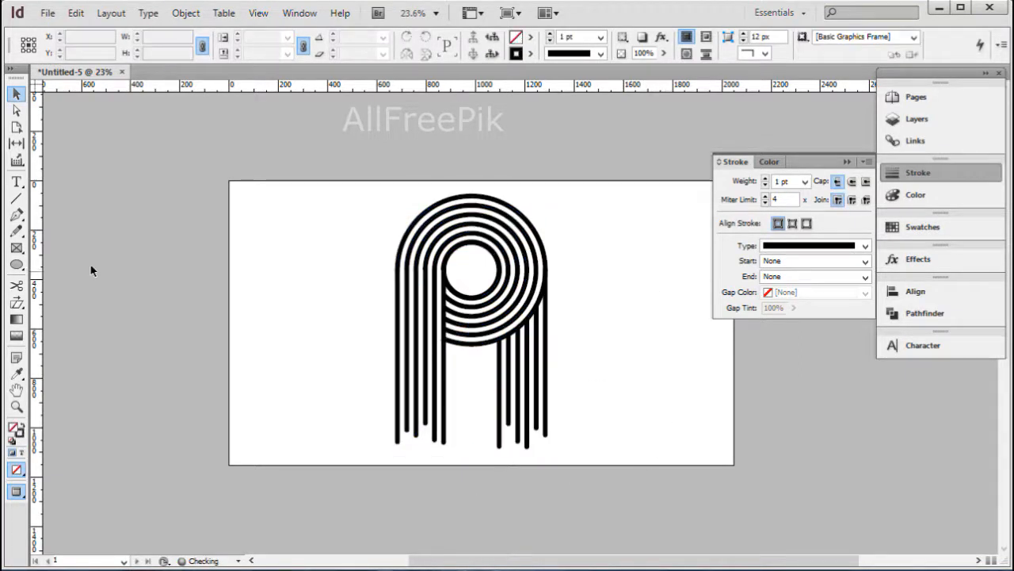
left_click_drag(351, 179, 598, 451)
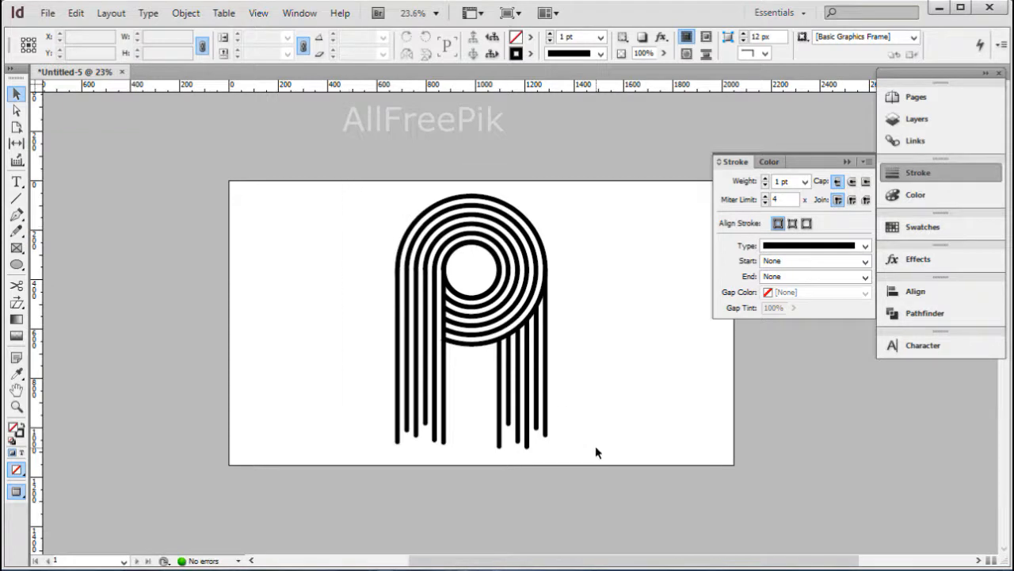
left_click(606, 259)
- Lock the white masking frame over the left-hand overlap
left_click(420, 341)
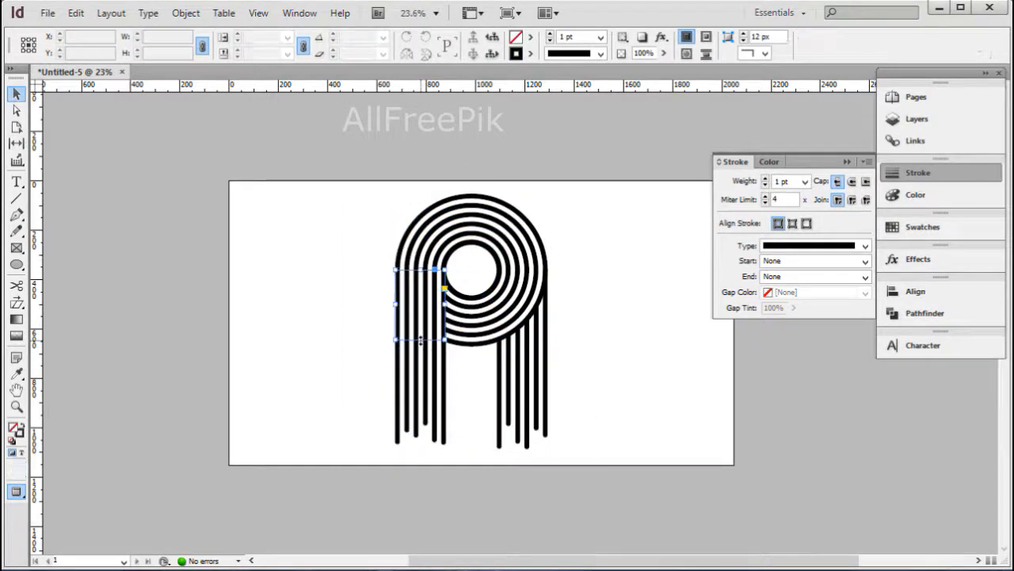
right_click(420, 340)
left_click(458, 342)
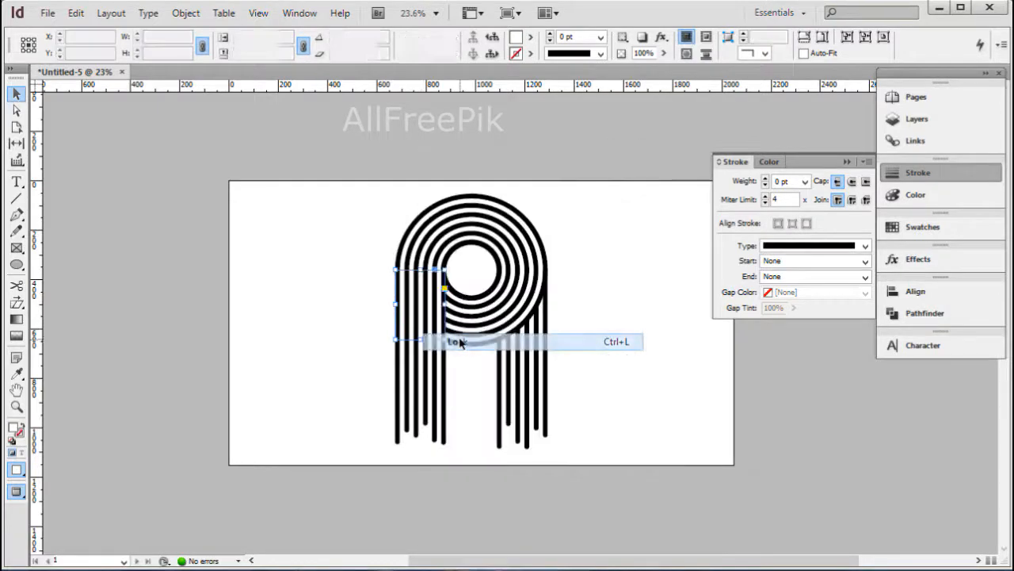
- Start a new linear gradient swatch for the strokes of all the circles and vertical lines
left_click_drag(377, 185, 577, 483)
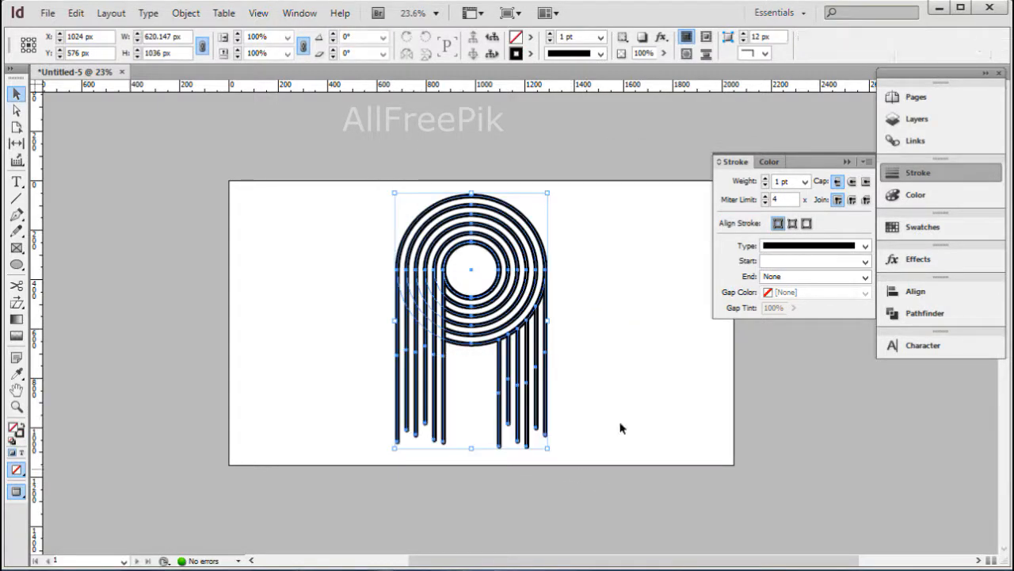
left_click(529, 55)
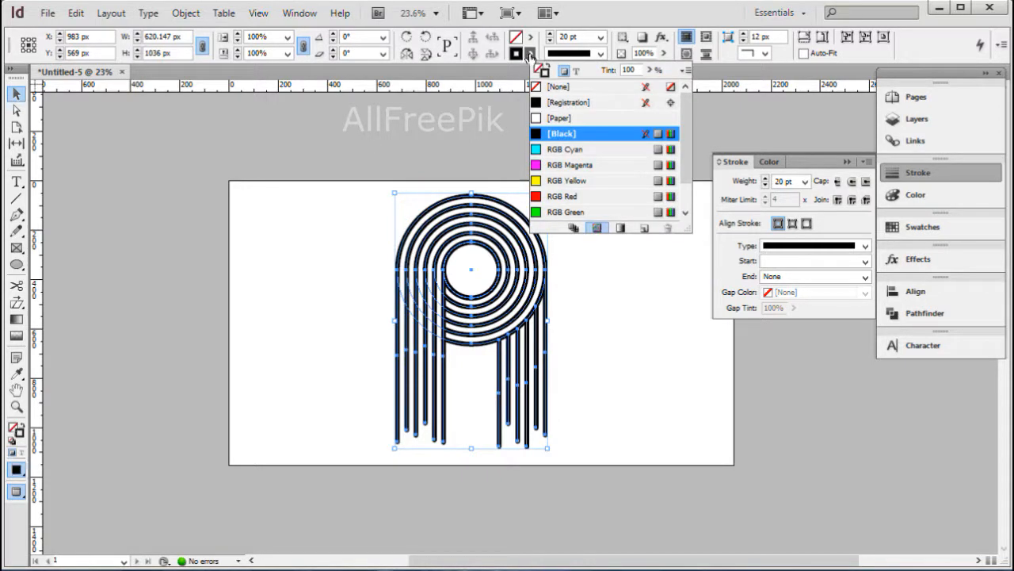
left_click(618, 228)
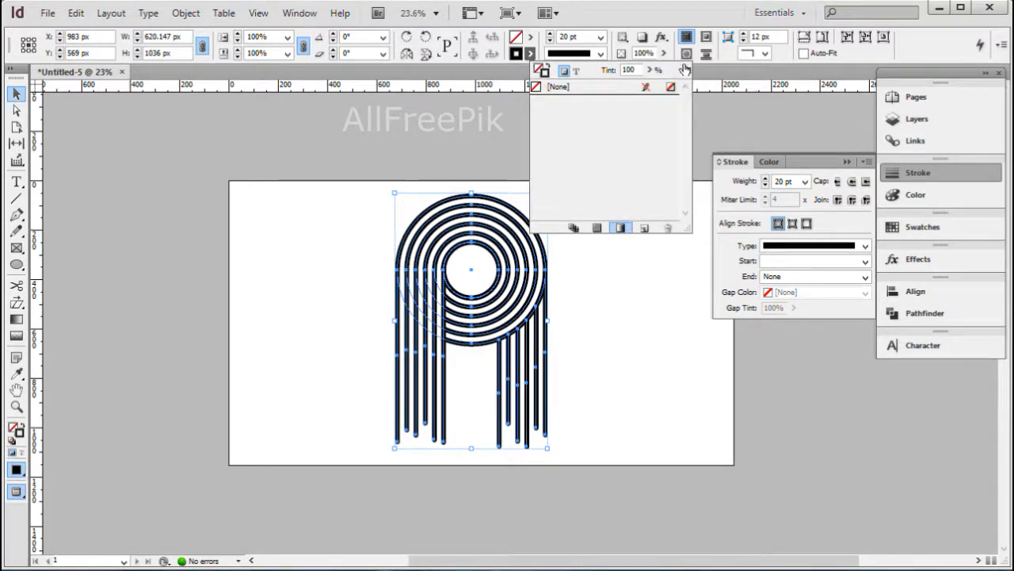
left_click(685, 70)
left_click(768, 112)
left_click(461, 228)
left_click(460, 230)
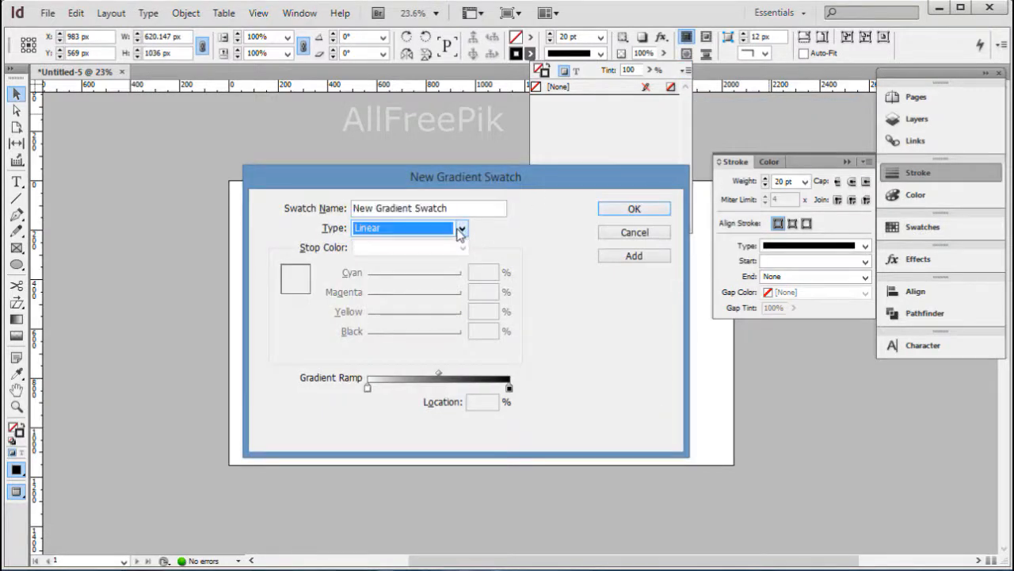
left_click(461, 229)
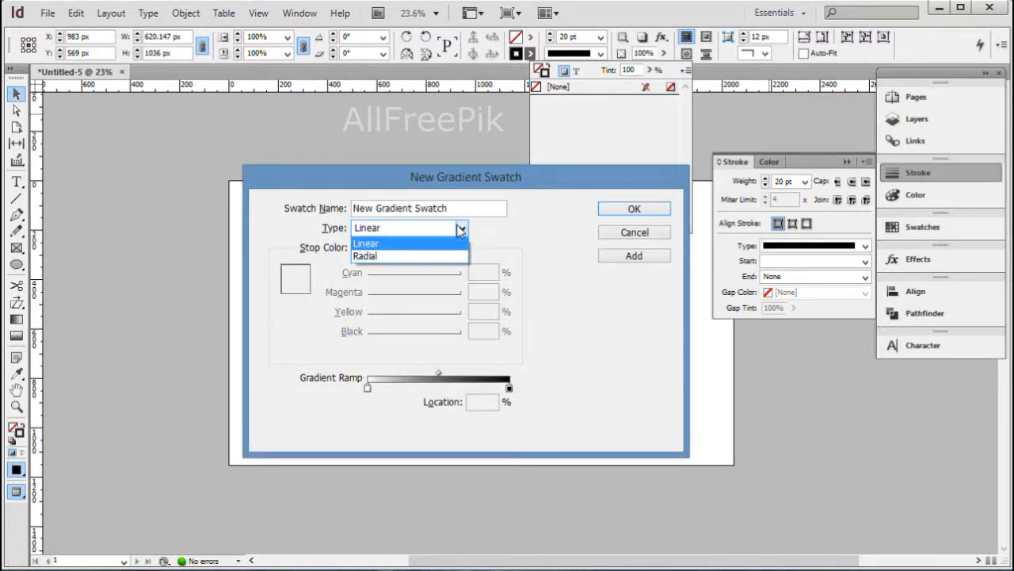
left_click(460, 229)
- Set the gradient's start stop to a CMYK red of 0% cyan, 100% magenta, 83% yellow and 0% black
left_click(368, 386)
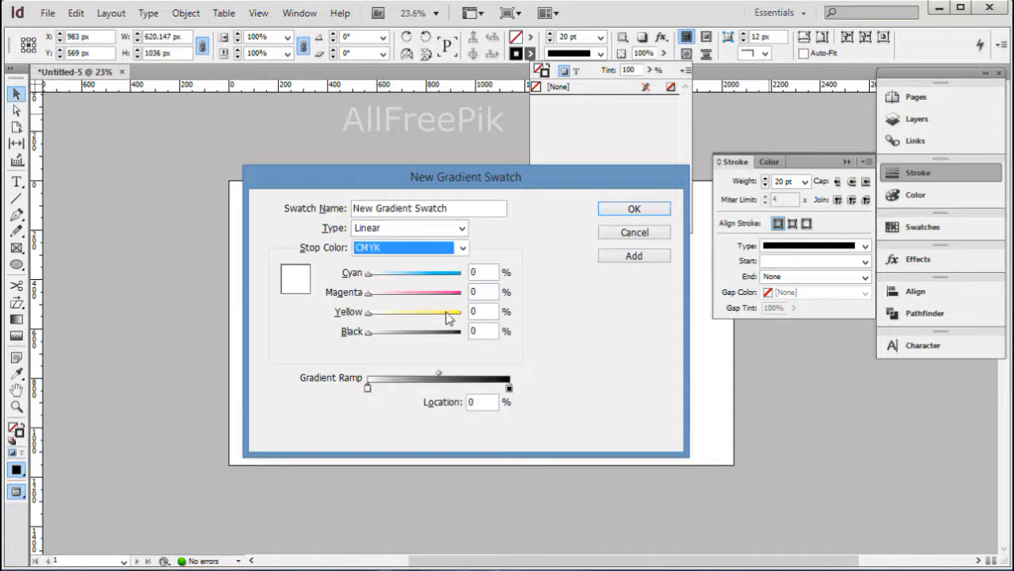
left_click_drag(368, 293, 447, 309)
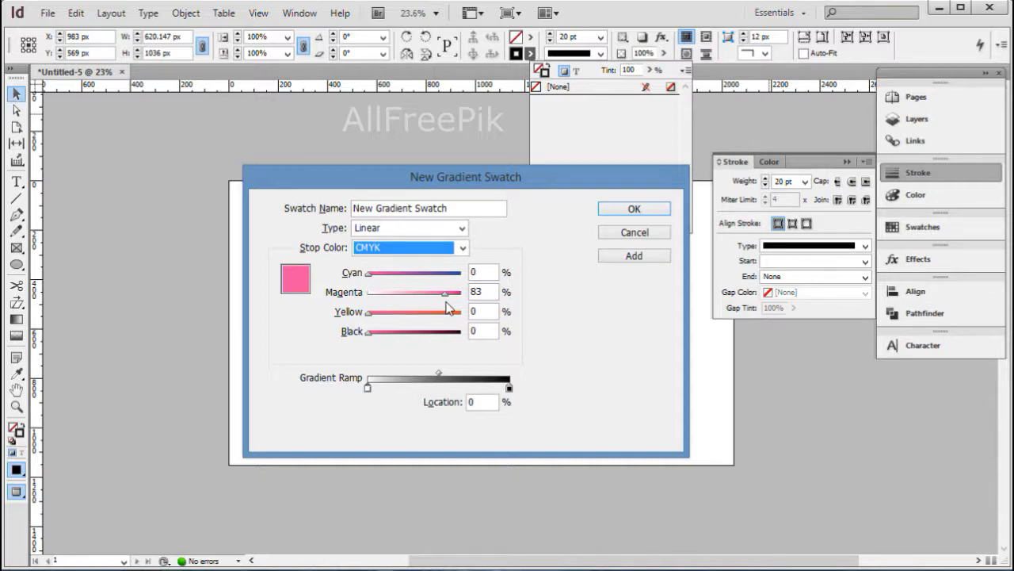
left_click_drag(369, 313, 447, 318)
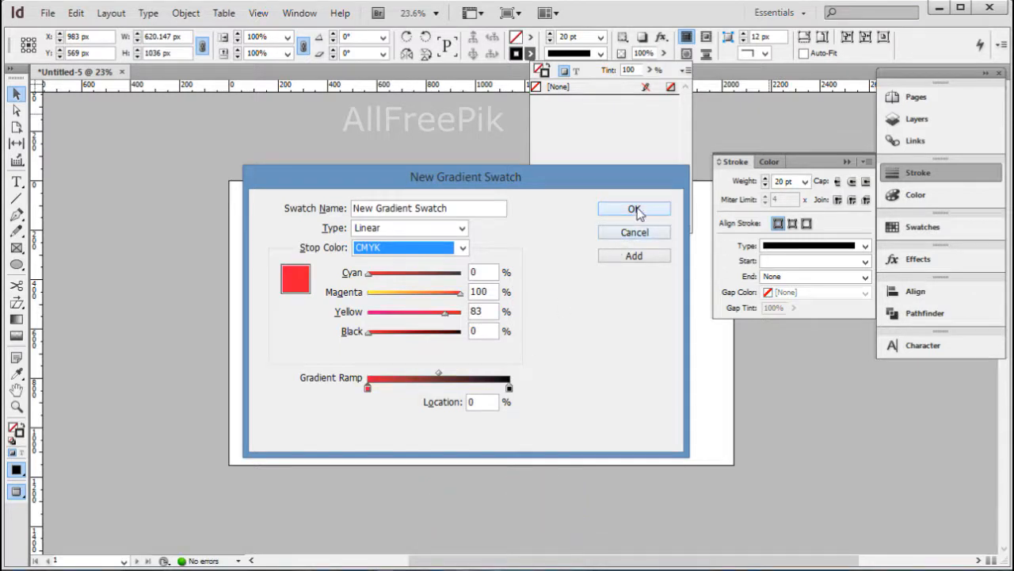
- Set the gradient's end stop to CMYK 14, 100, 100, 12 and apply the finished swatch to the selected strokes
left_click(510, 389)
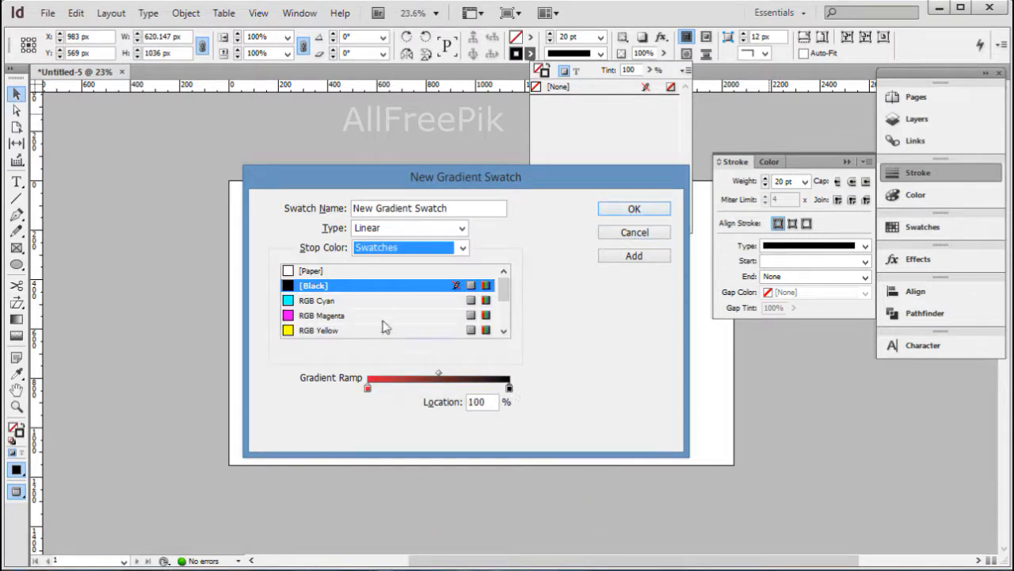
left_click(446, 248)
left_click(372, 276)
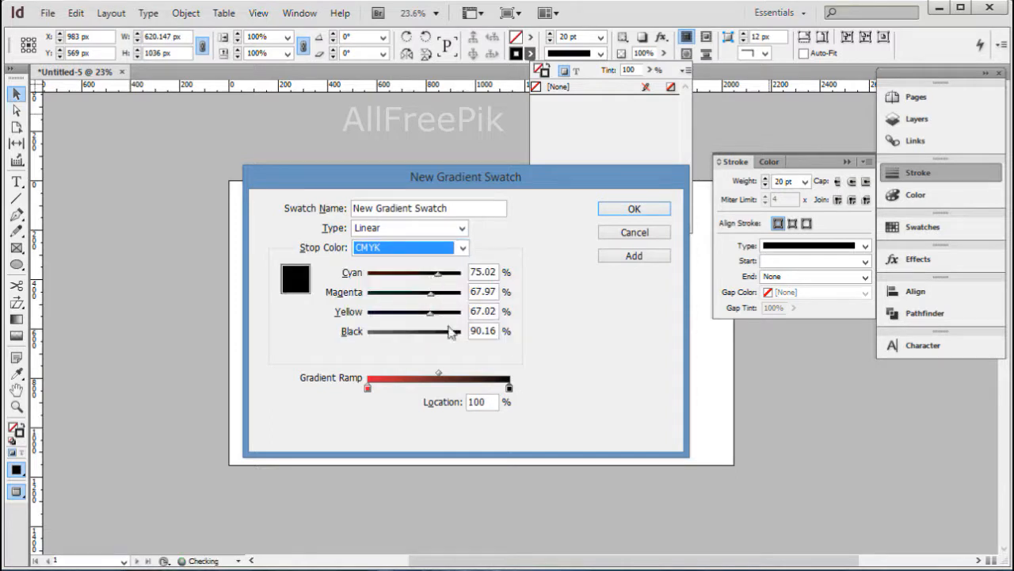
left_click_drag(432, 319, 330, 339)
left_click_drag(438, 273, 366, 274)
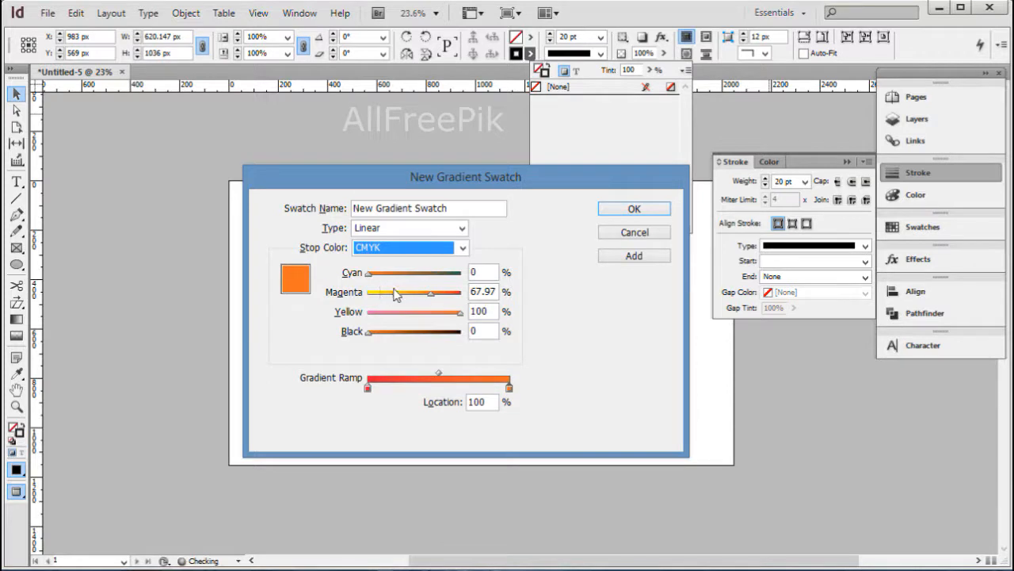
left_click_drag(431, 294, 475, 294)
mouse_move(374, 335)
left_mouse_down()
mouse_move(402, 335)
mouse_move(391, 333)
left_mouse_up()
left_click_drag(371, 275, 382, 282)
left_click_drag(385, 332, 383, 332)
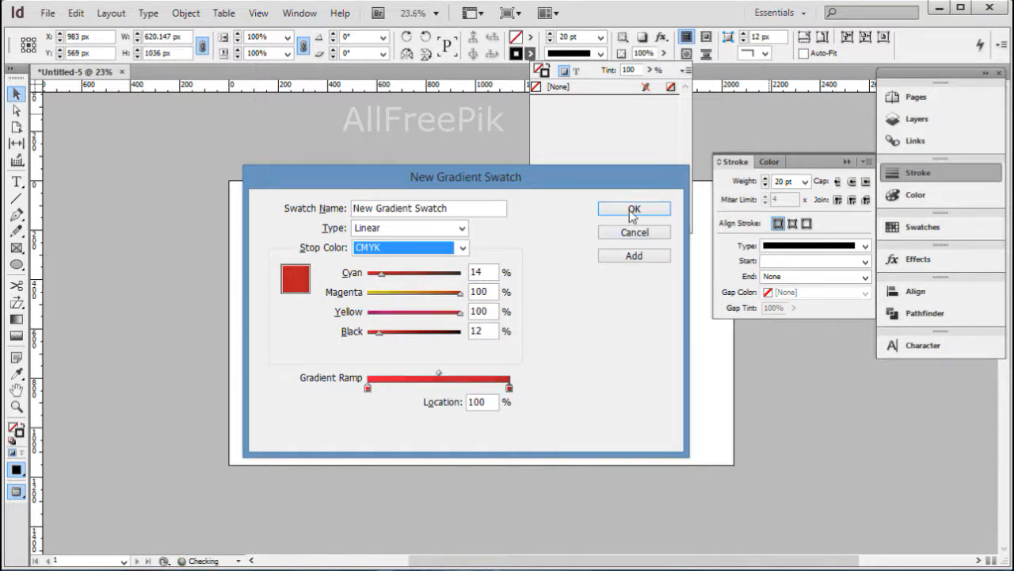
left_click(633, 210)
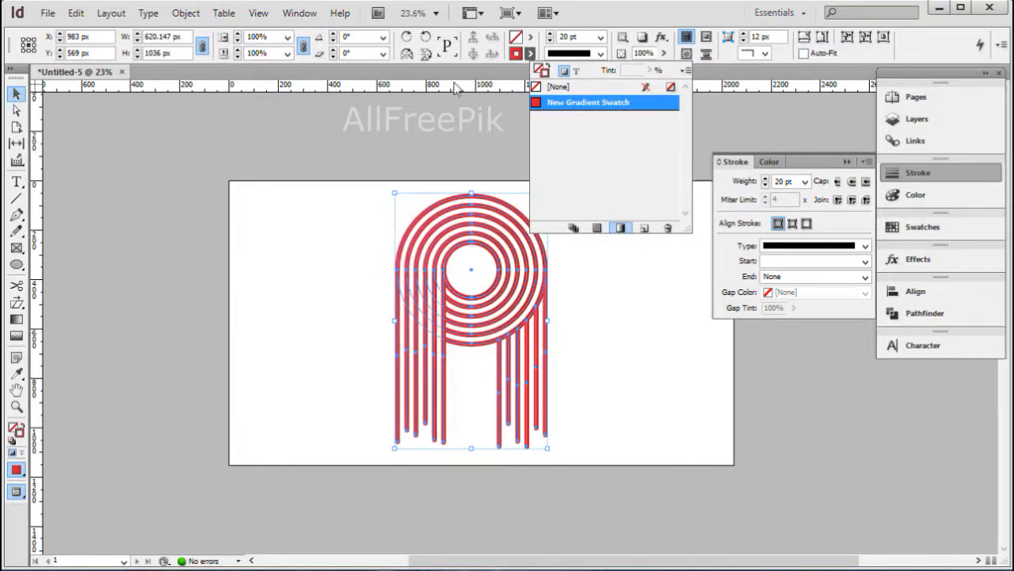
- Run the red stroke gradient from the top of the circles down through the vertical lines with the Gradient Swatch tool
left_click(16, 319)
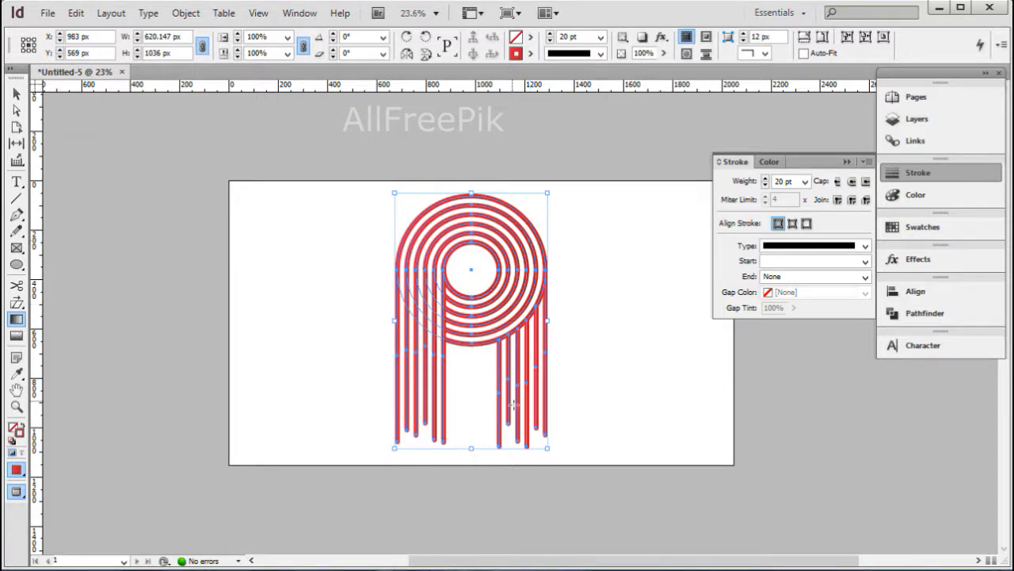
left_click_drag(479, 181, 479, 393)
left_click_drag(497, 197, 482, 437)
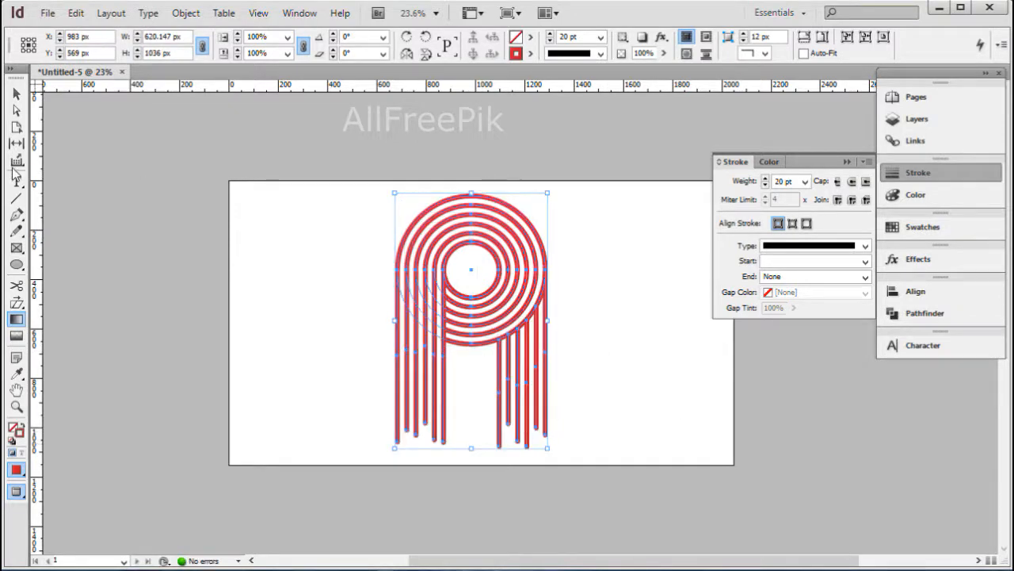
left_click(16, 110)
left_click(606, 176)
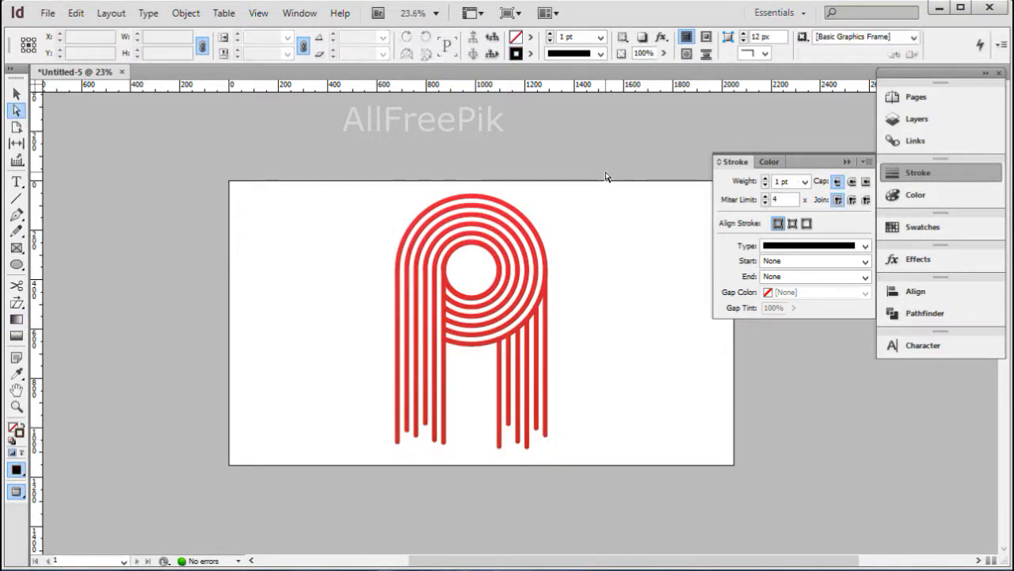
- Draw a rectangle of about 1986 by 1172 px covering nearly the whole page
left_click(17, 249)
left_click(18, 249)
left_click(16, 264)
left_click(60, 263)
left_click_drag(241, 182, 732, 468)
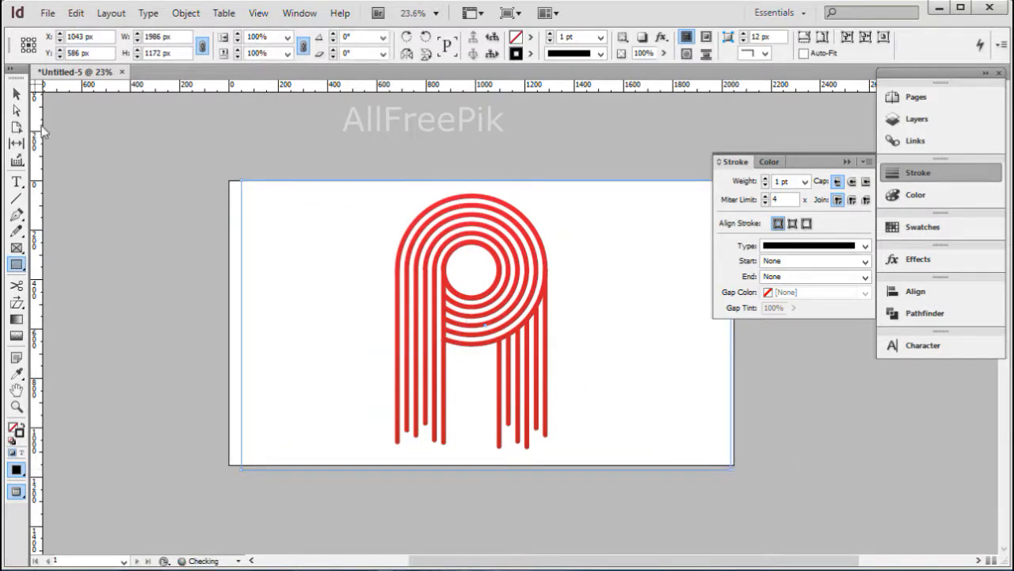
- Remove the page-sized rectangle's stroke and fill it with [Black]
left_click(15, 111)
left_click(529, 55)
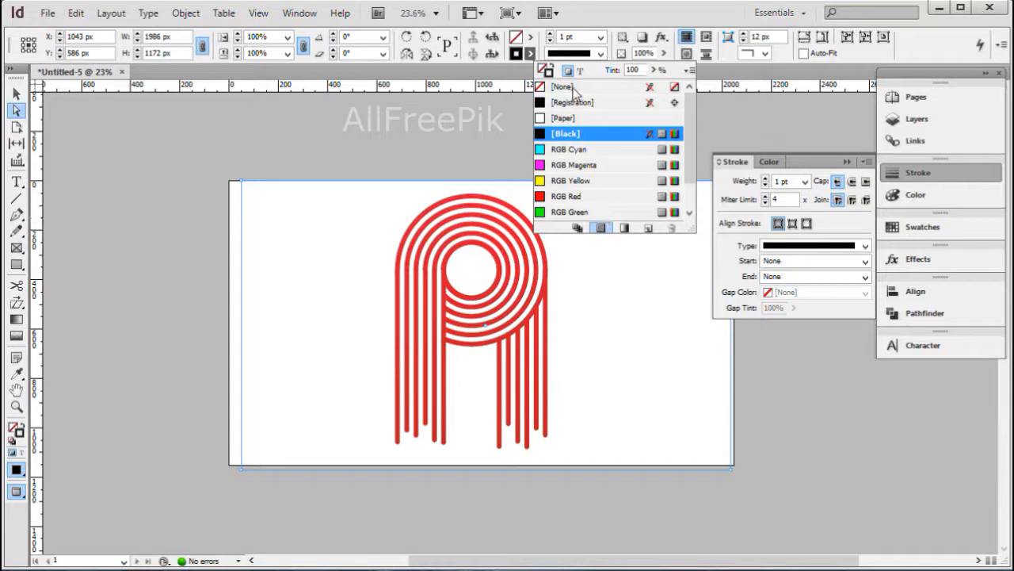
left_click(562, 86)
left_click(530, 38)
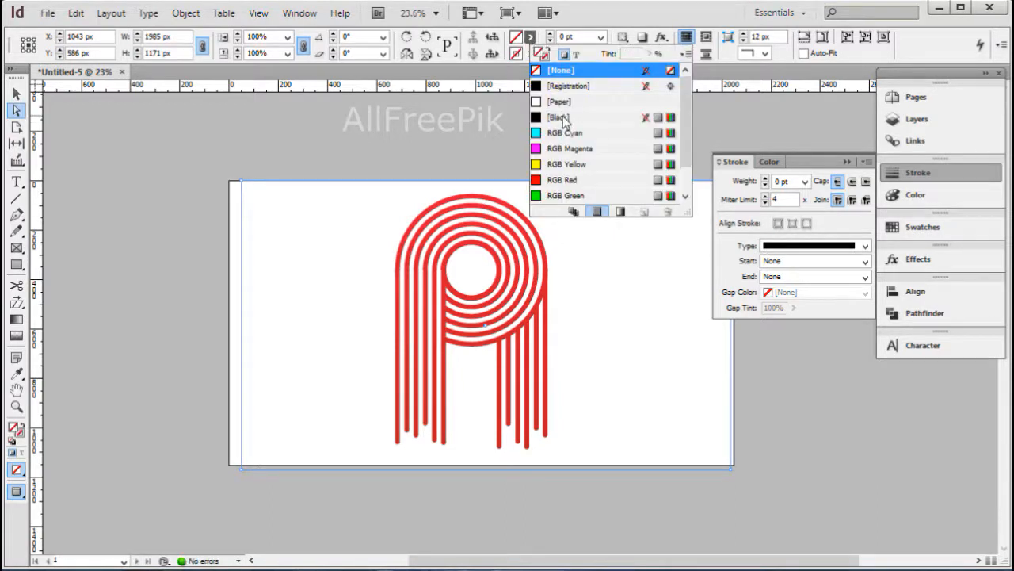
left_click(565, 119)
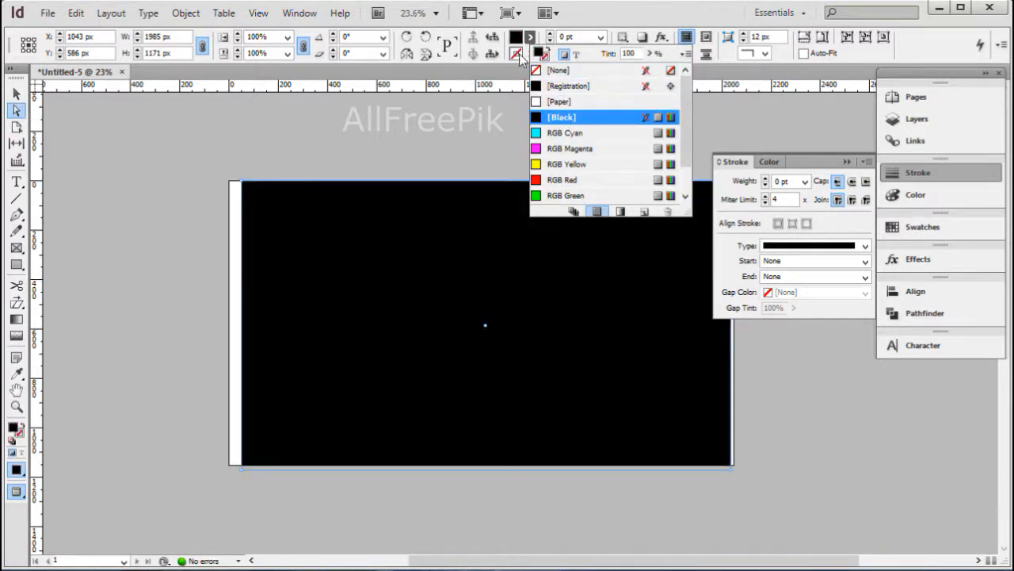
left_click(388, 155)
- Send the black rectangle to the back, behind the red artwork
right_click(436, 198)
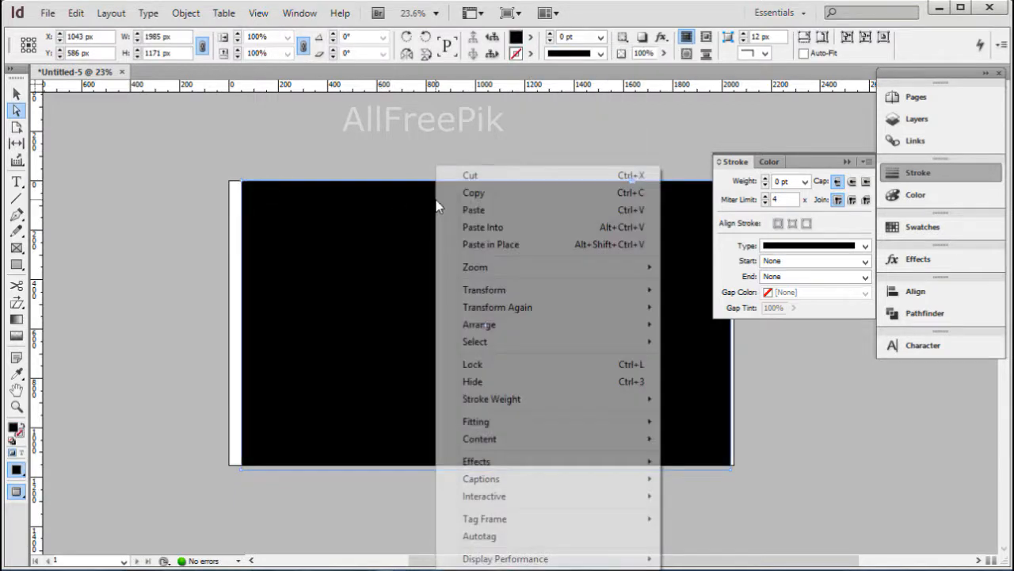
mouse_move(518, 333)
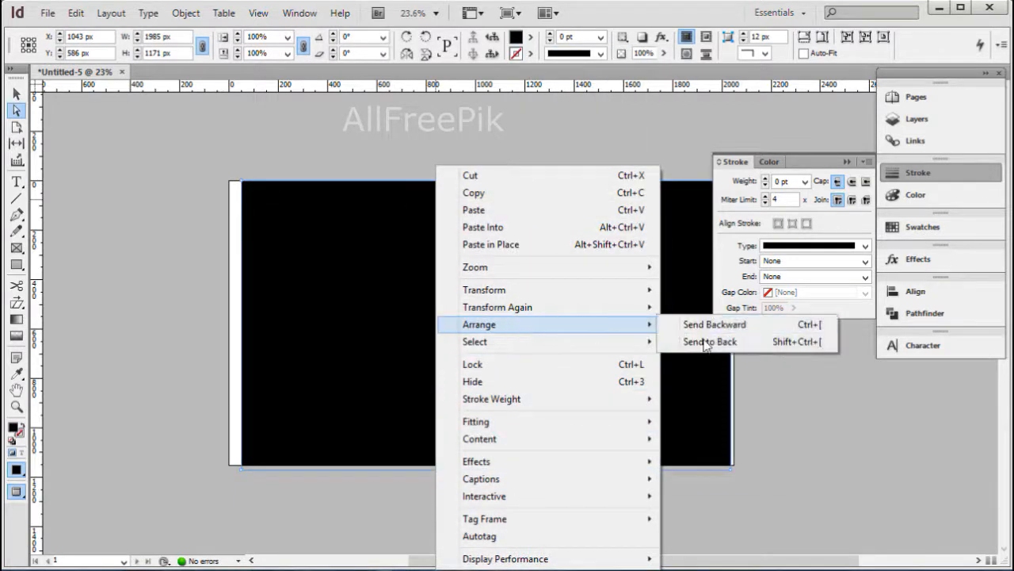
left_click(691, 341)
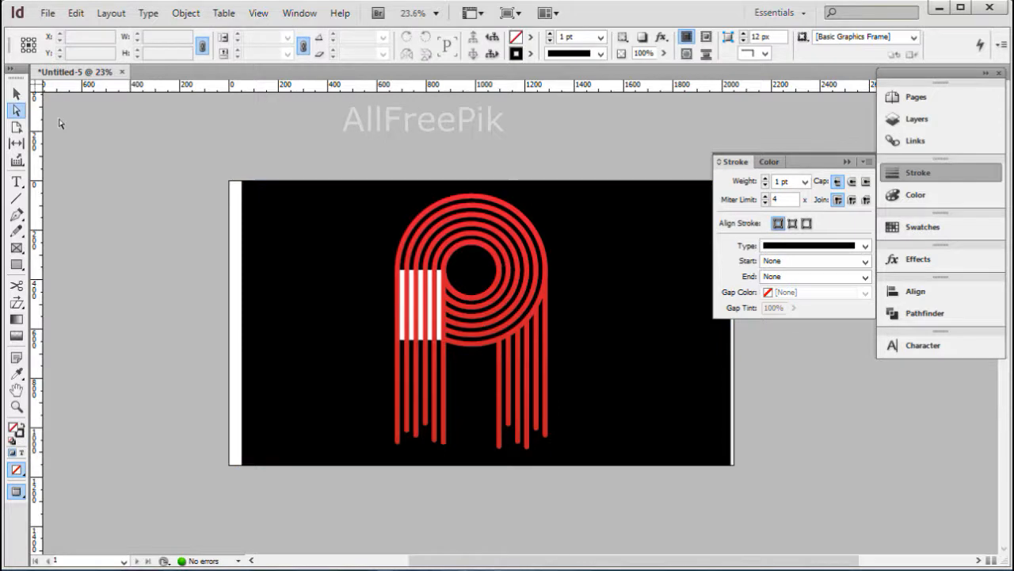
- Unlock all objects on the spread and fill the white masking frame with [Black]
left_click(441, 291)
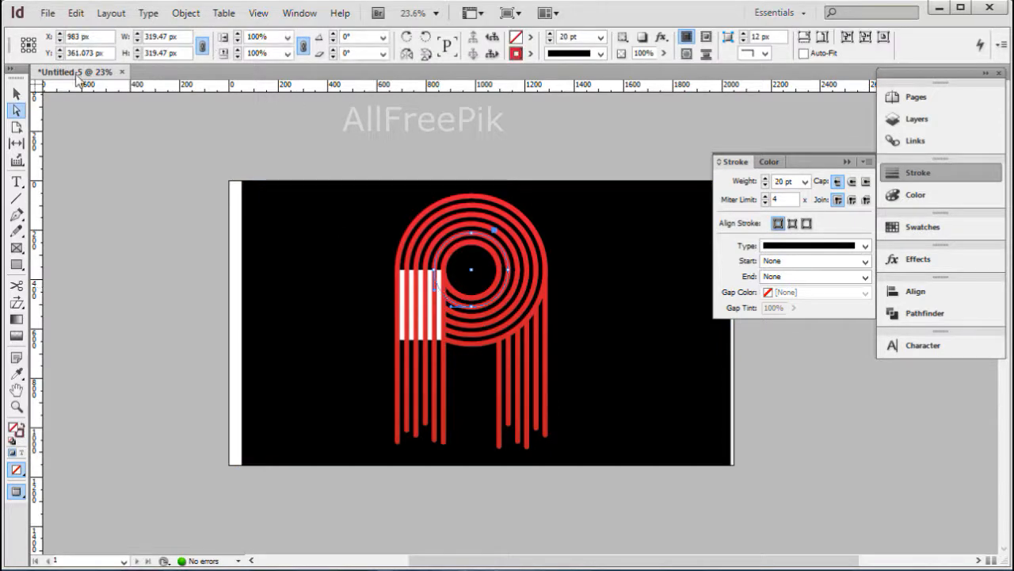
left_click(187, 13)
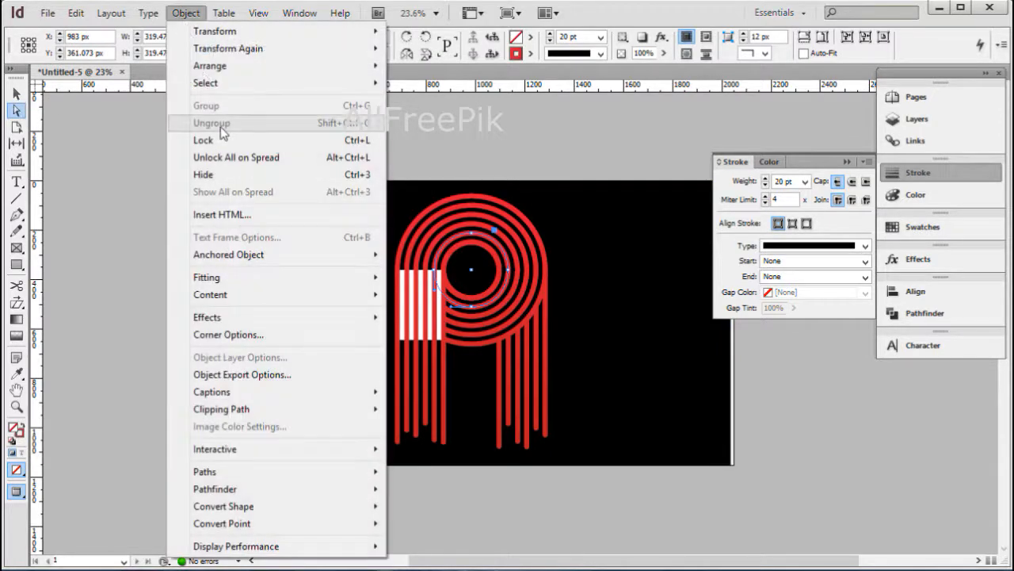
left_click(225, 159)
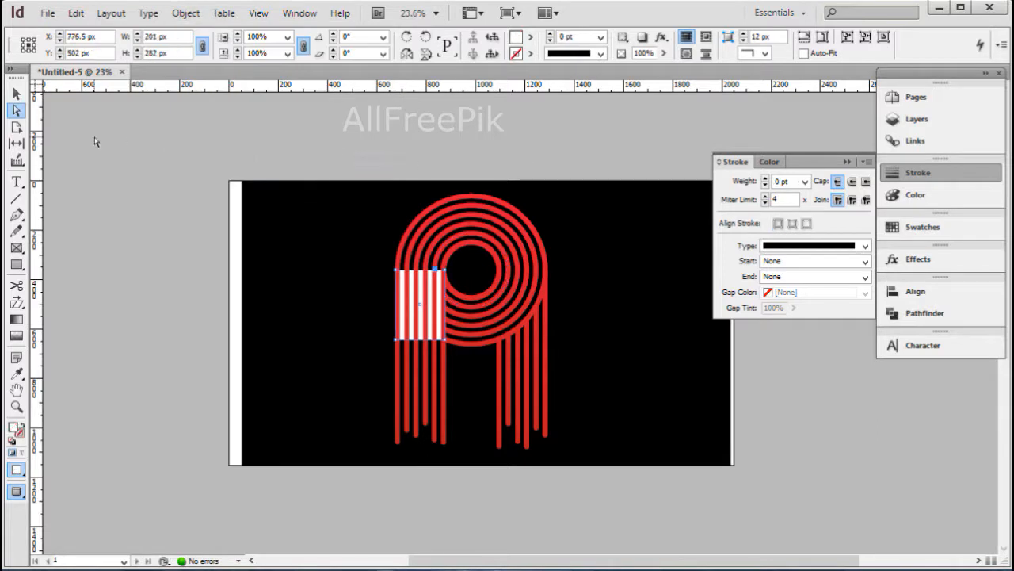
left_click(529, 37)
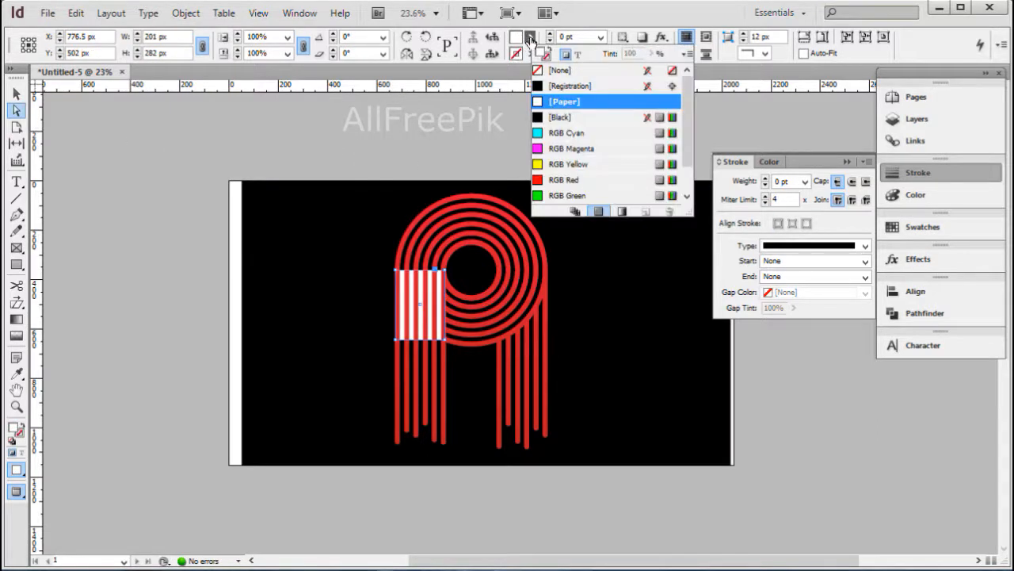
left_click(557, 120)
left_click(84, 130)
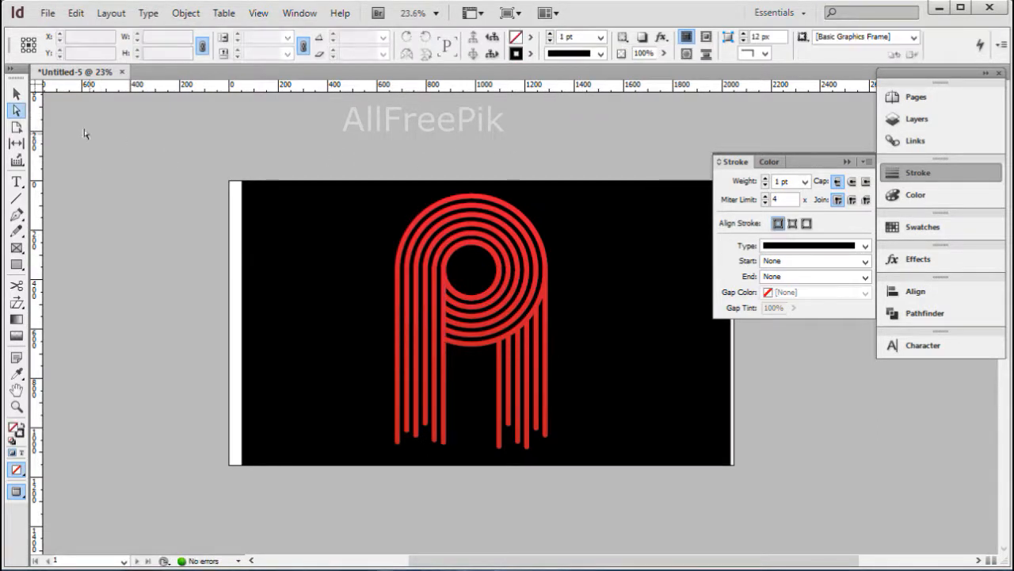
- Widen the black background rectangle on both sides to 2048 px so it spans the full page width
left_click(293, 232)
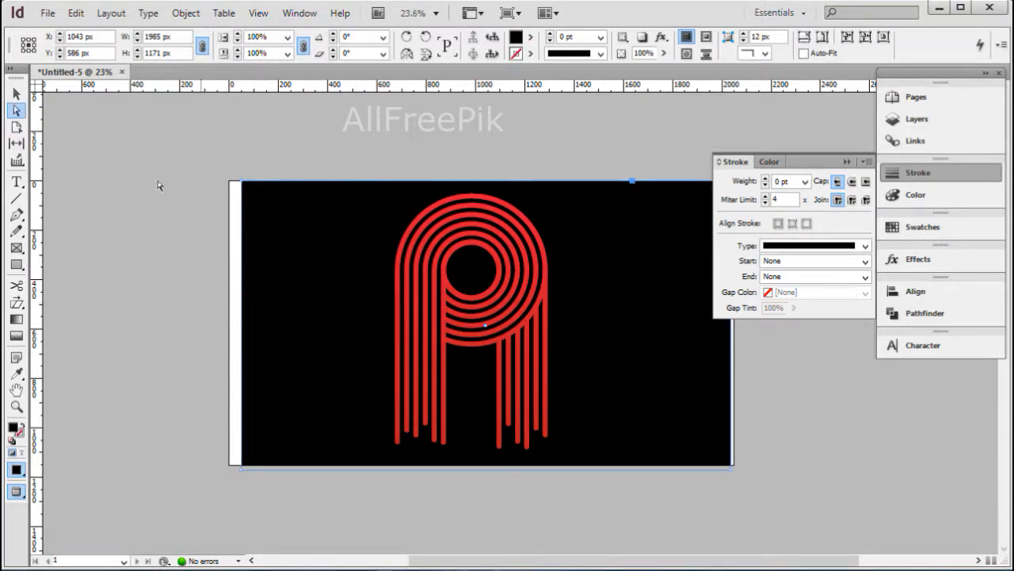
left_click(17, 94)
left_click_drag(242, 325, 229, 324)
left_click(442, 174)
left_click_drag(760, 352, 679, 324)
left_click(727, 367)
left_click_drag(292, 434, 504, 150, "ctrl")
left_click_drag(706, 377, 615, 322)
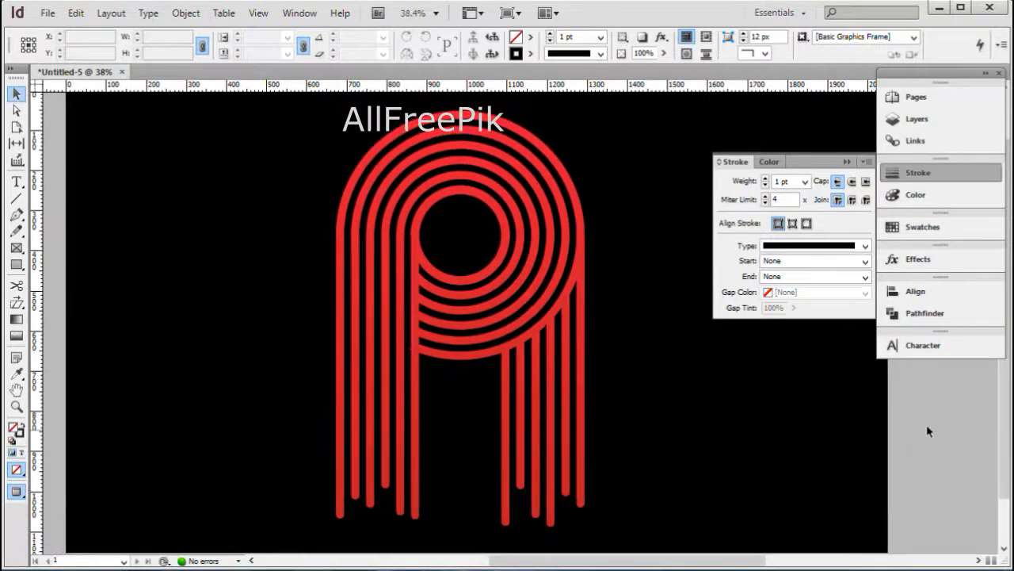
key("ctrl+minus")
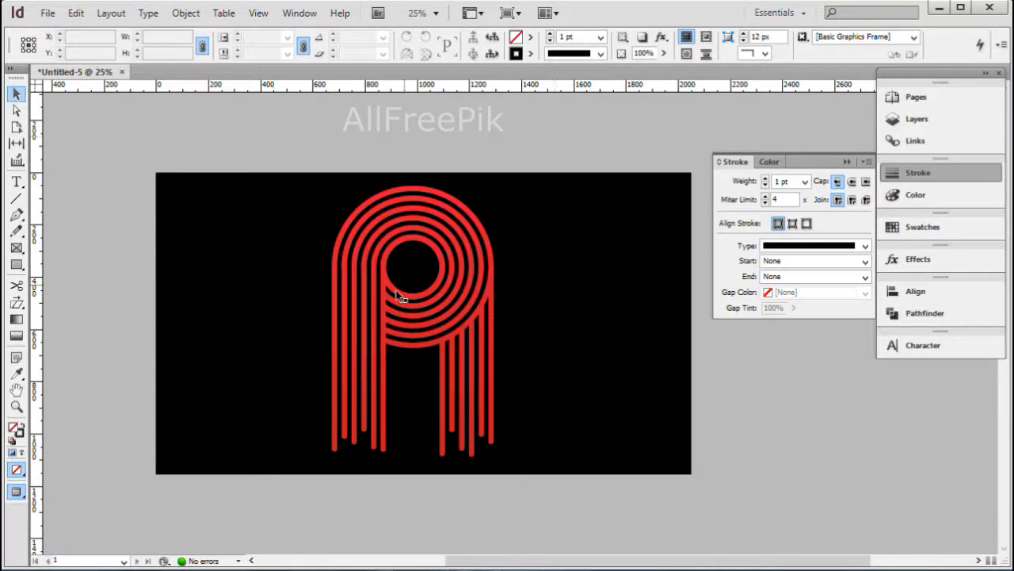
- Select the black background rectangle together with the black masking frame and lock both
left_click(381, 311)
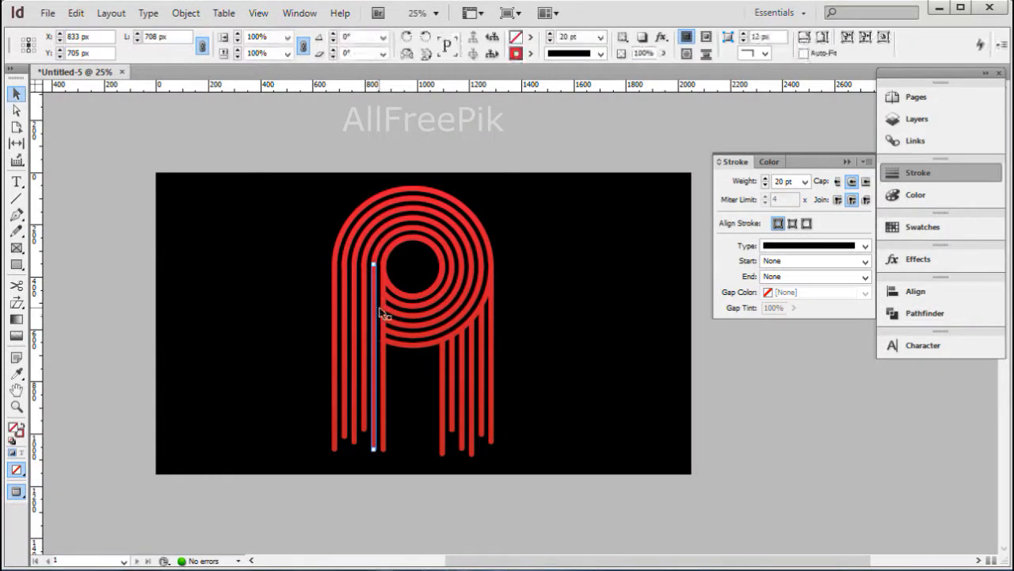
left_click(336, 314)
left_click(281, 287)
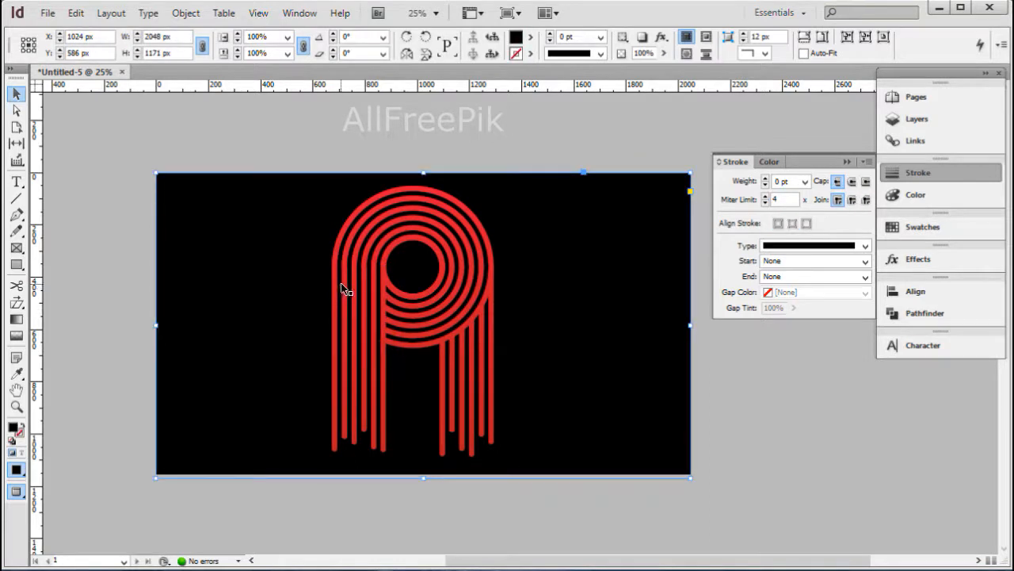
left_click(342, 285)
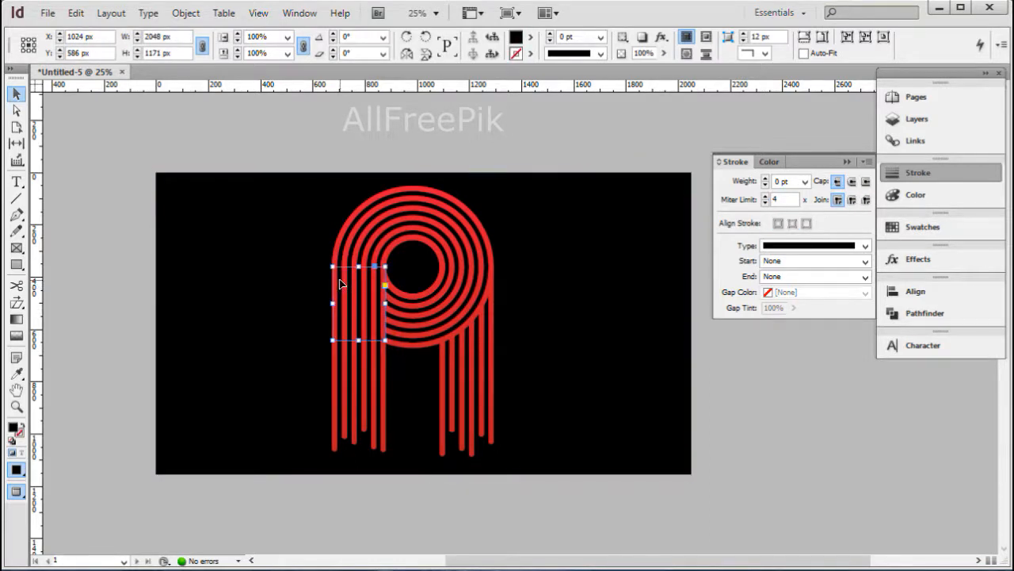
left_click(294, 256)
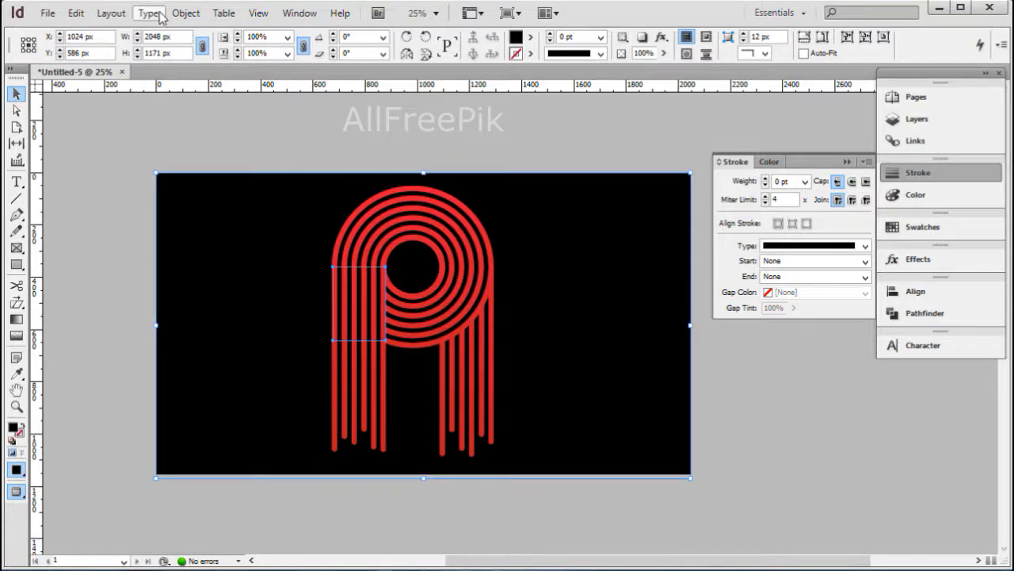
left_click(182, 12)
left_click(226, 139)
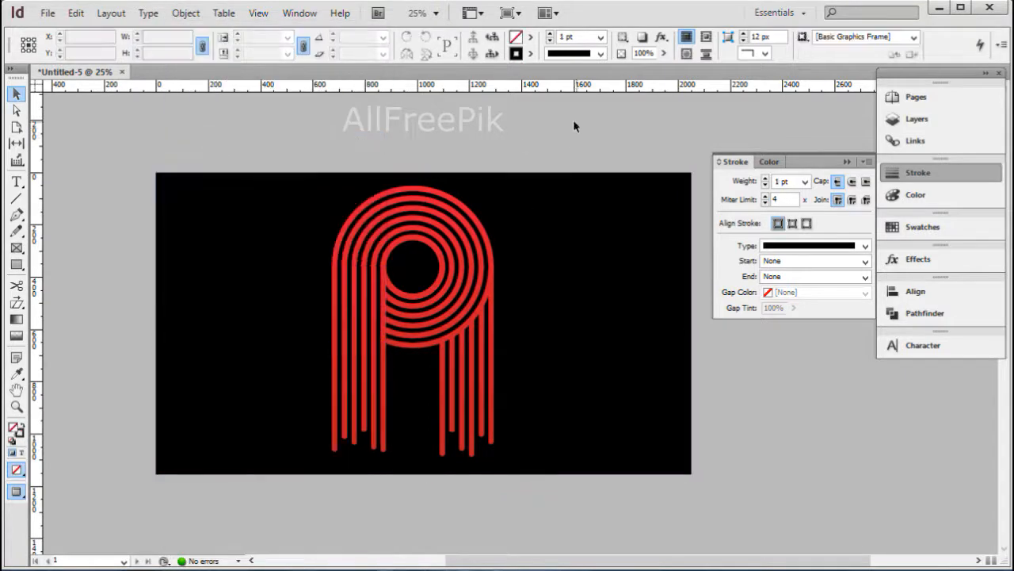
- Select all the red circles and lines and open their stroke's New Gradient Swatch for editing
left_click_drag(573, 125, 339, 475)
left_click(532, 54)
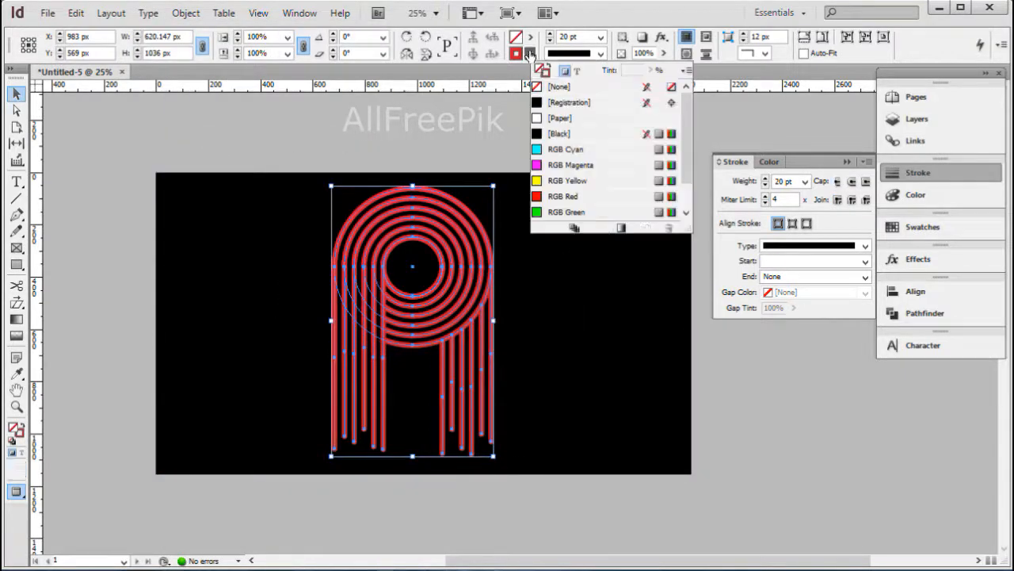
left_click(622, 229)
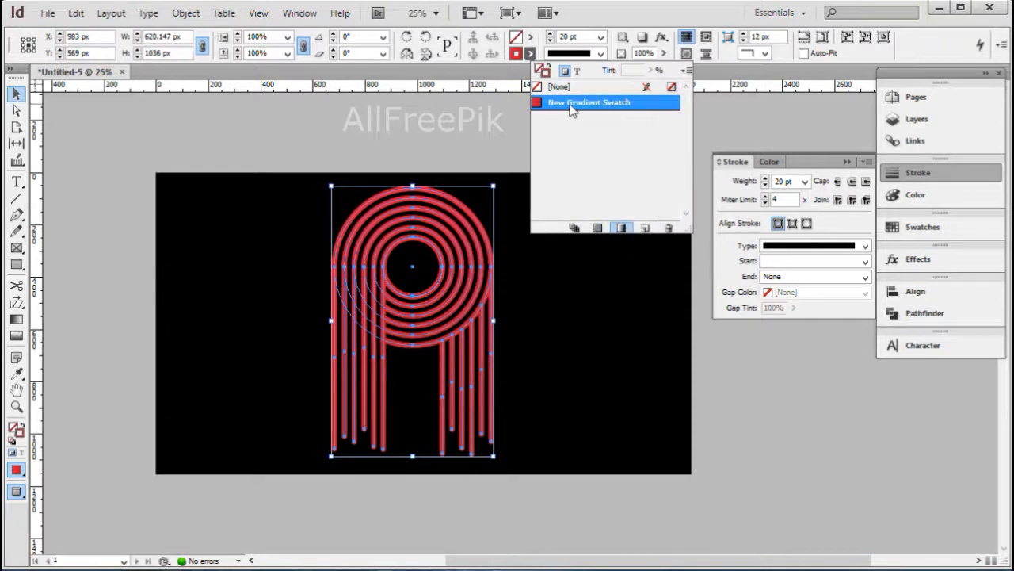
double_click(571, 107)
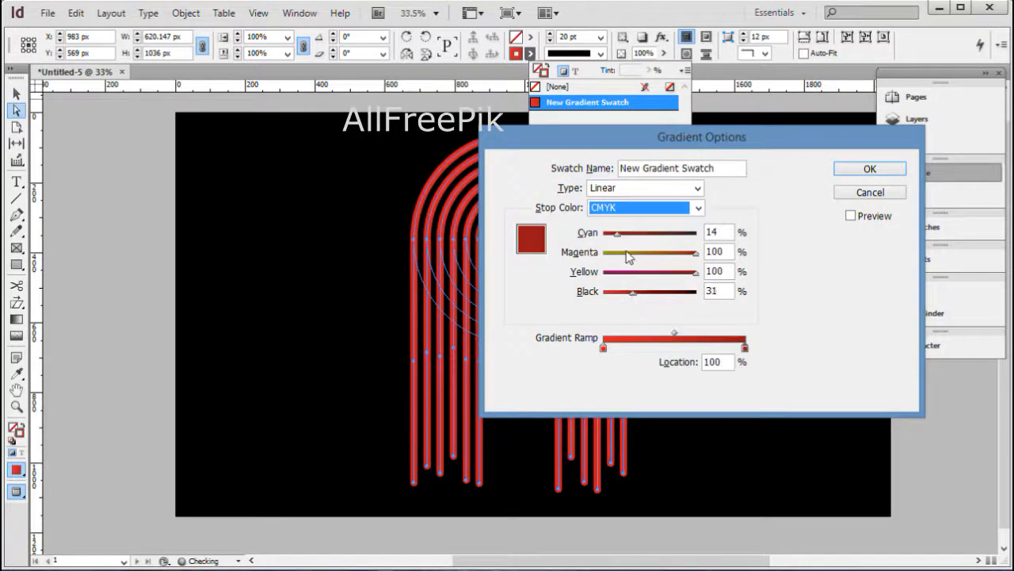
- Lower the cyan of the gradient's end stop to 9%
left_click_drag(615, 234, 604, 234)
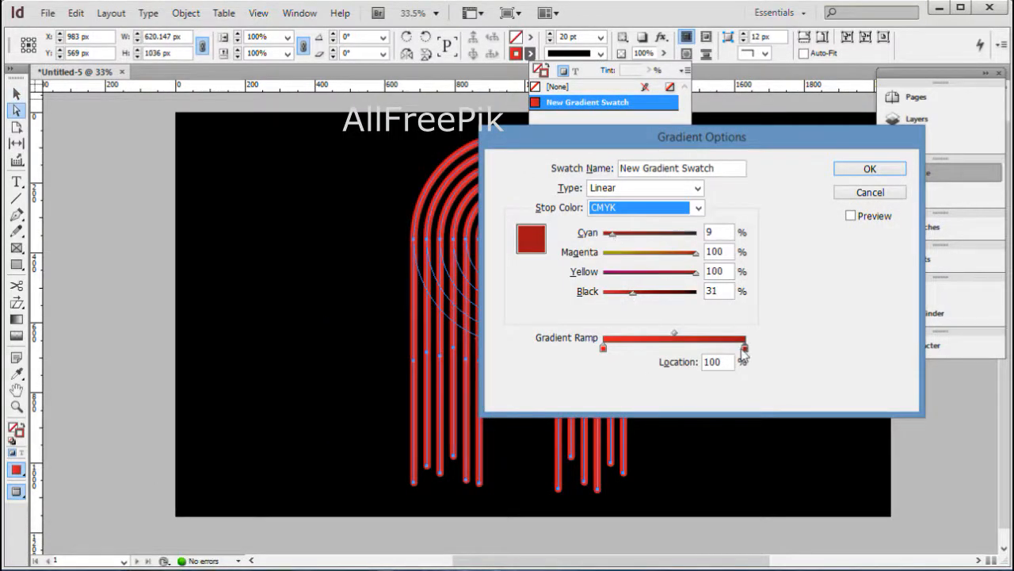
left_click(742, 351)
left_click(738, 349)
left_click_drag(737, 350, 726, 396)
left_click(745, 347)
- Set the gradient's end stop to the RGB Magenta swatch and apply the changed gradient
left_click(647, 209)
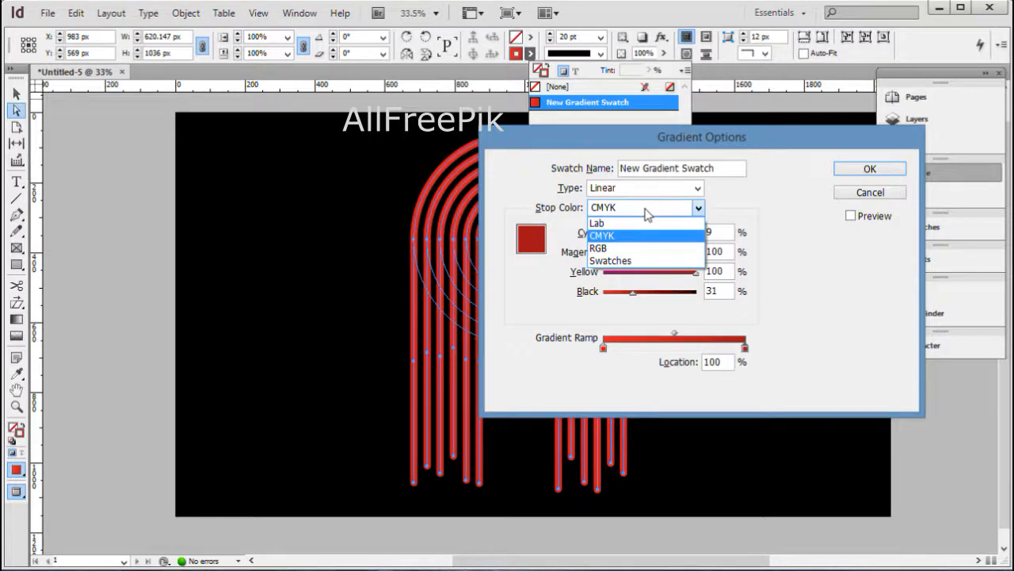
left_click(627, 260)
left_click(572, 275)
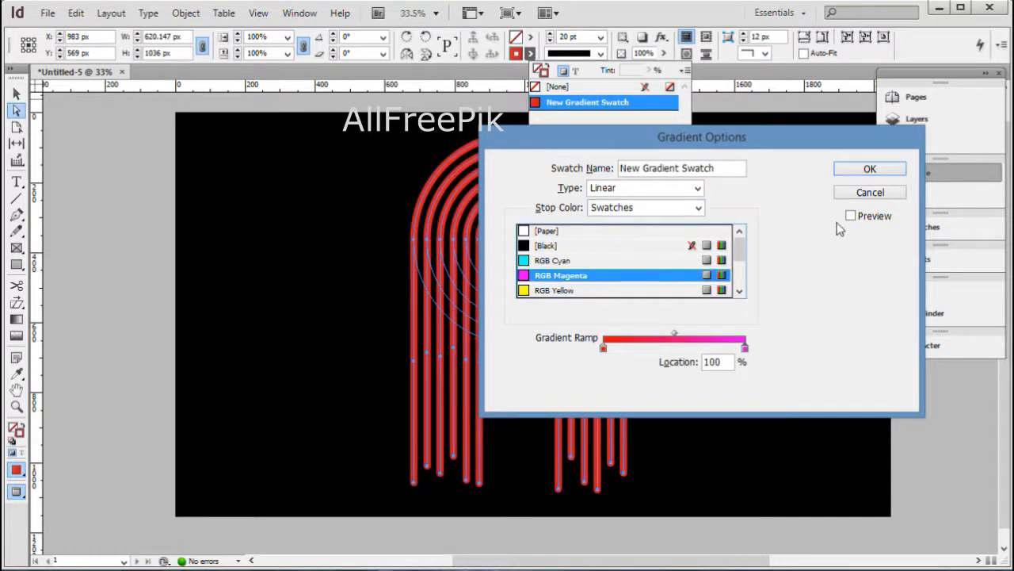
left_click(870, 169)
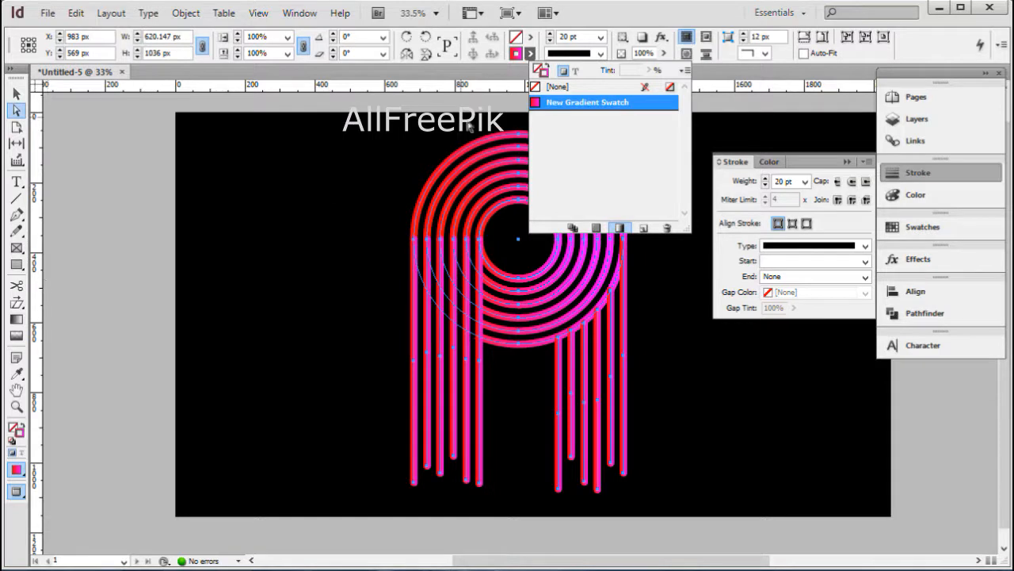
left_click(920, 52)
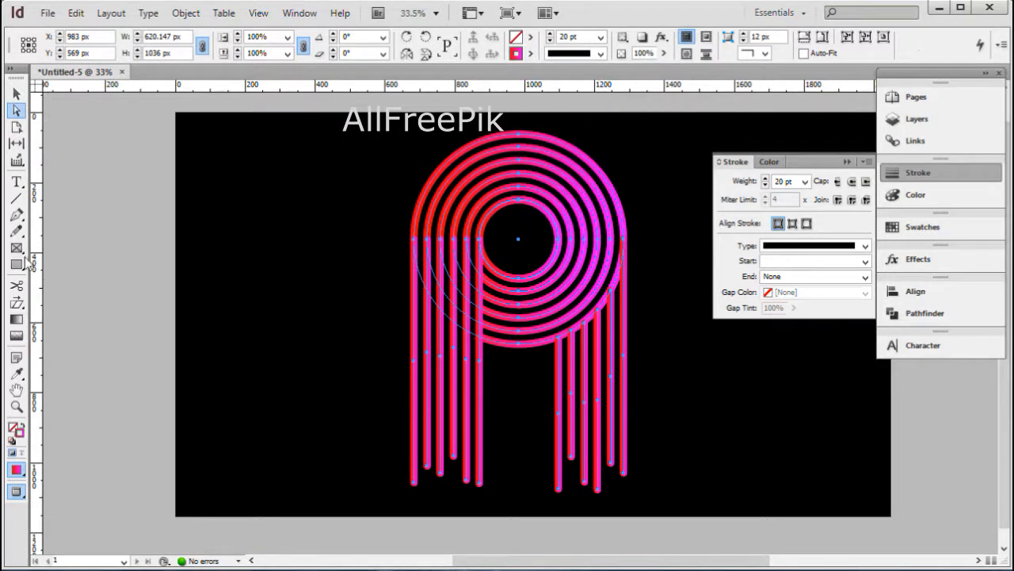
- Run one gradient diagonally across the whole artwork with the Gradient Swatch tool, from red at upper right to magenta at lower left
left_click(18, 339)
left_click(20, 317)
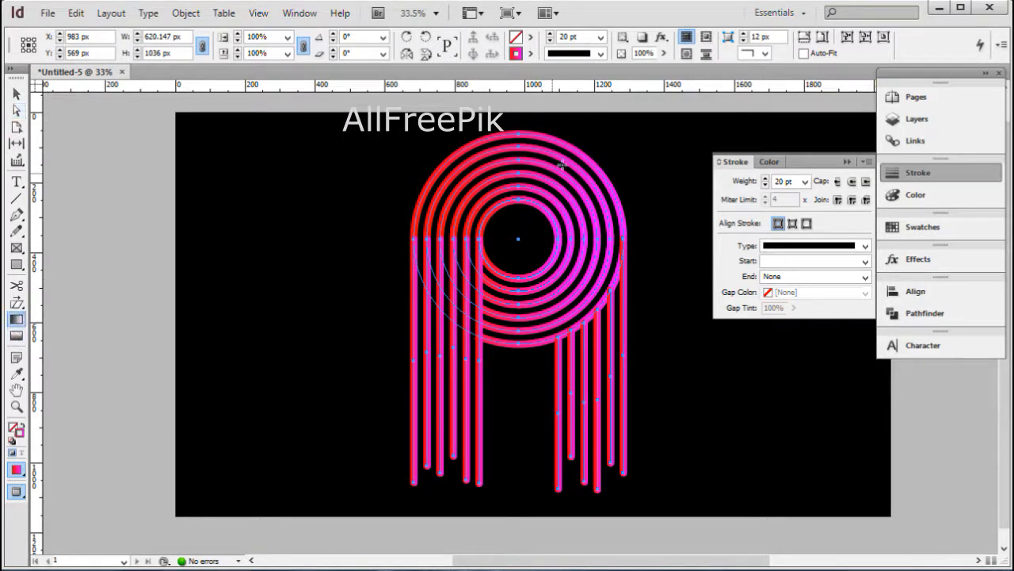
left_click_drag(520, 230, 389, 435)
left_click_drag(521, 232, 392, 462)
left_click(16, 110)
left_click(98, 208)
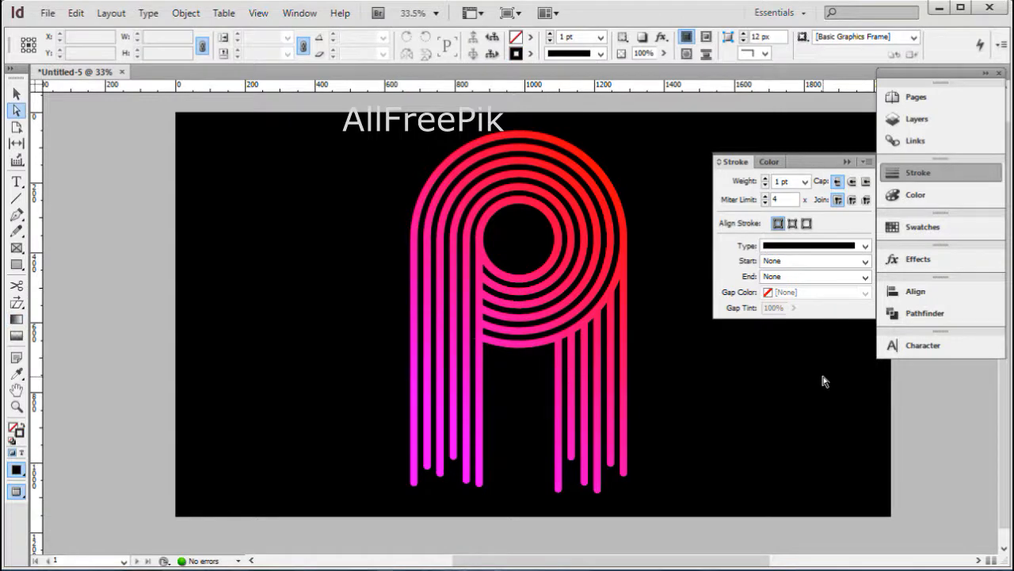
- Collapse the expanded Stroke options to clear the view of the whole artwork
key("ctrl+minus")
left_click_drag(655, 311, 585, 292)
left_click_drag(320, 150, 689, 555)
left_click_drag(694, 425, 691, 426)
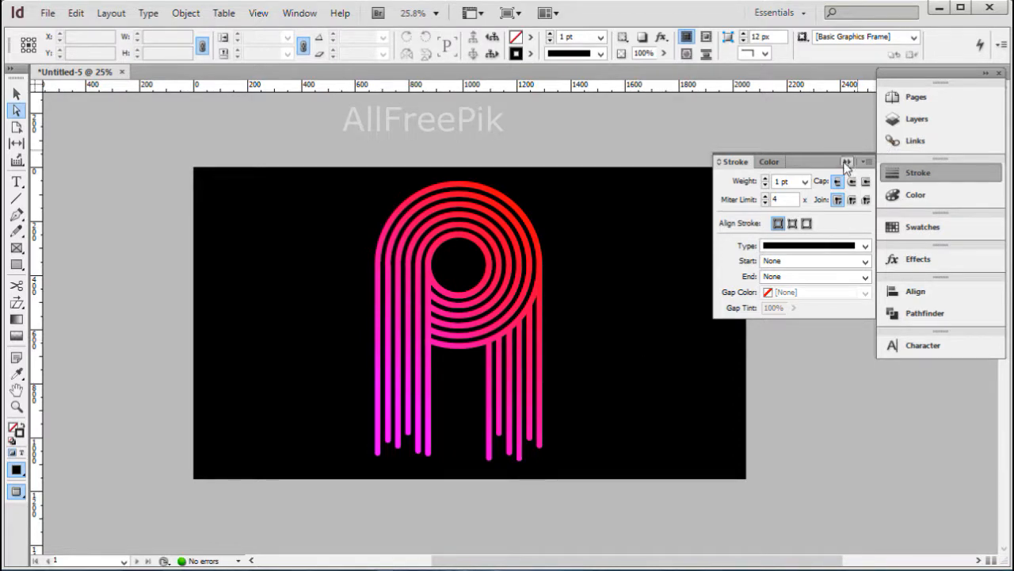
left_click(847, 161)
- Select all circles and lines and add a colour stop near the middle of their stroke's gradient swatch
left_click_drag(299, 147, 676, 498)
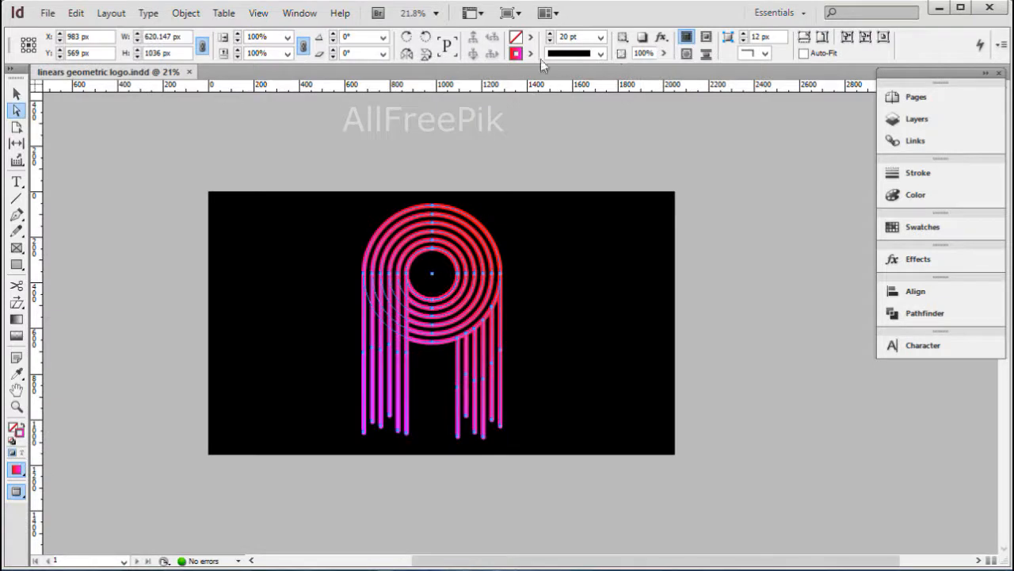
left_click(530, 53)
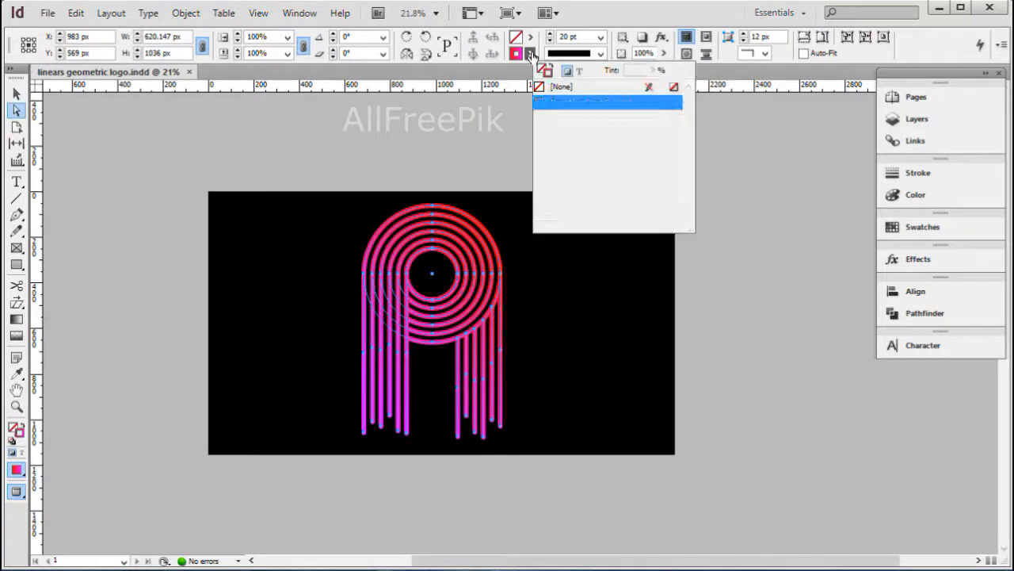
double_click(611, 100)
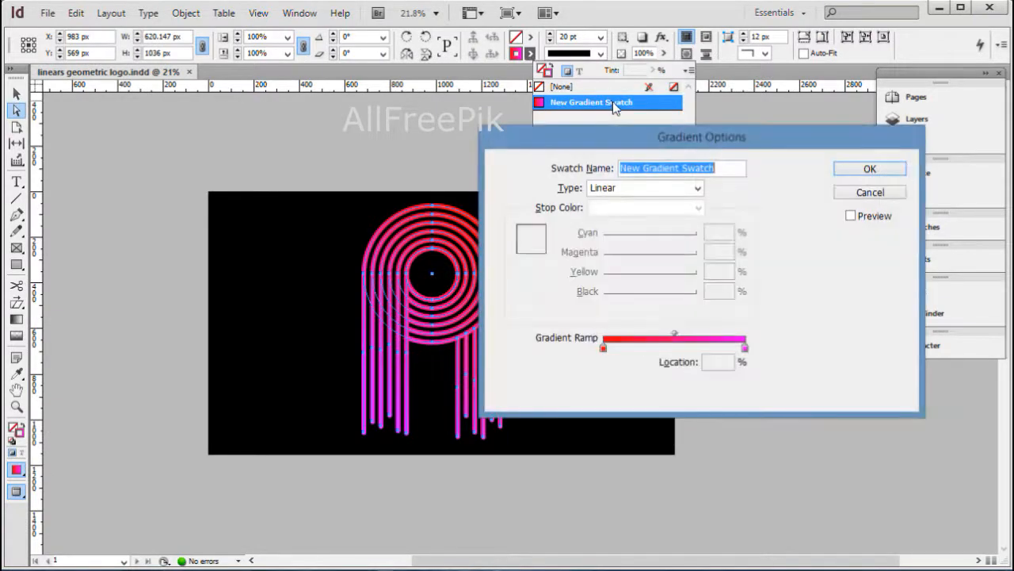
left_click(668, 347)
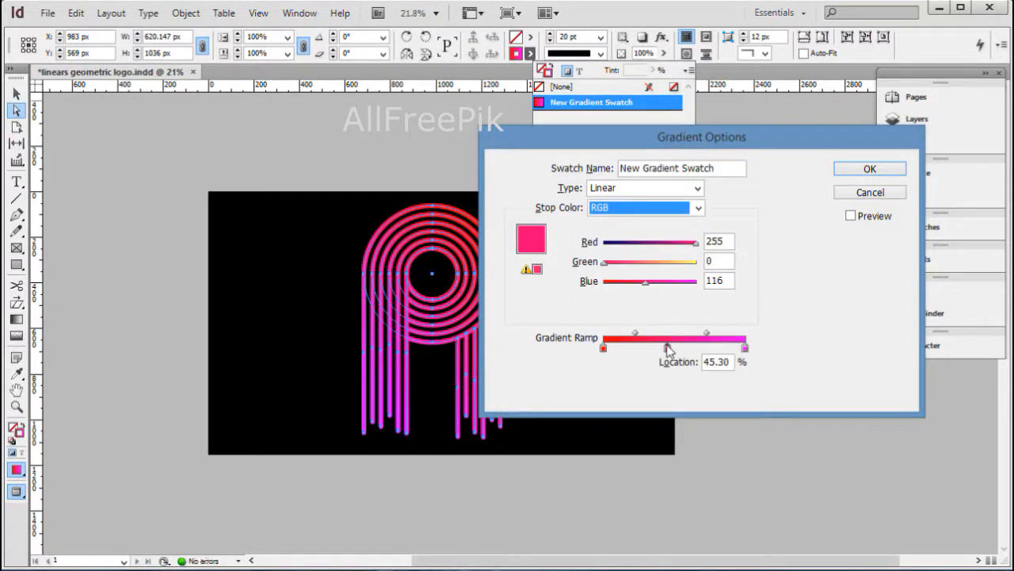
left_click_drag(668, 347, 672, 352)
- Switch the gradient's red start stop to CMYK and turn on the preview
left_click(603, 349)
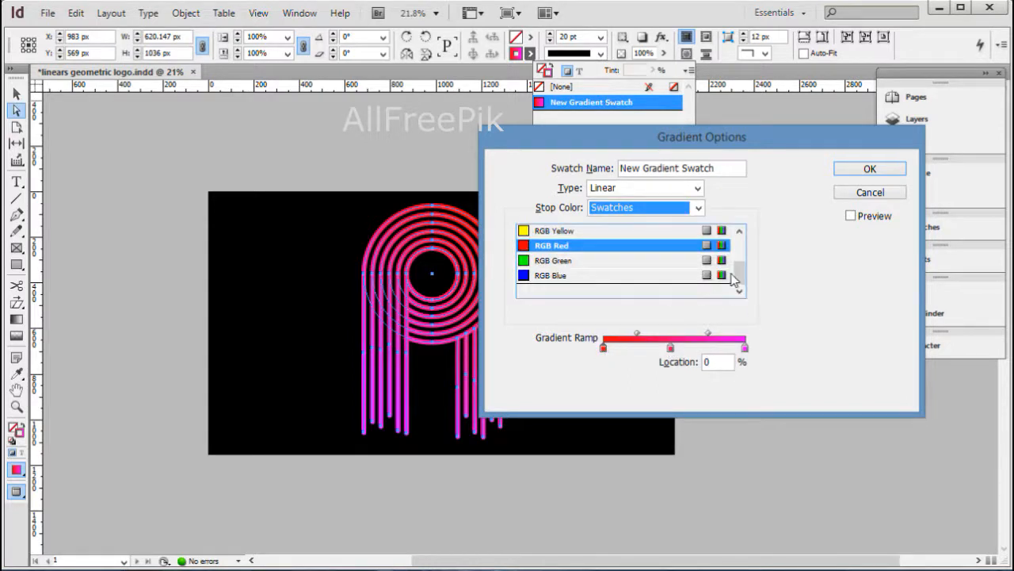
left_click(650, 210)
left_click(645, 232)
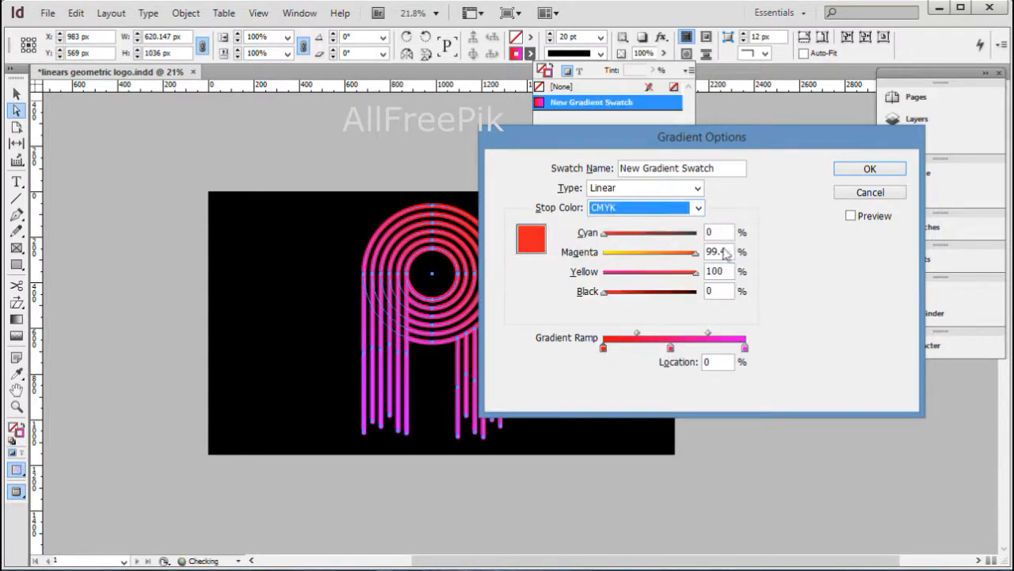
left_click(851, 216)
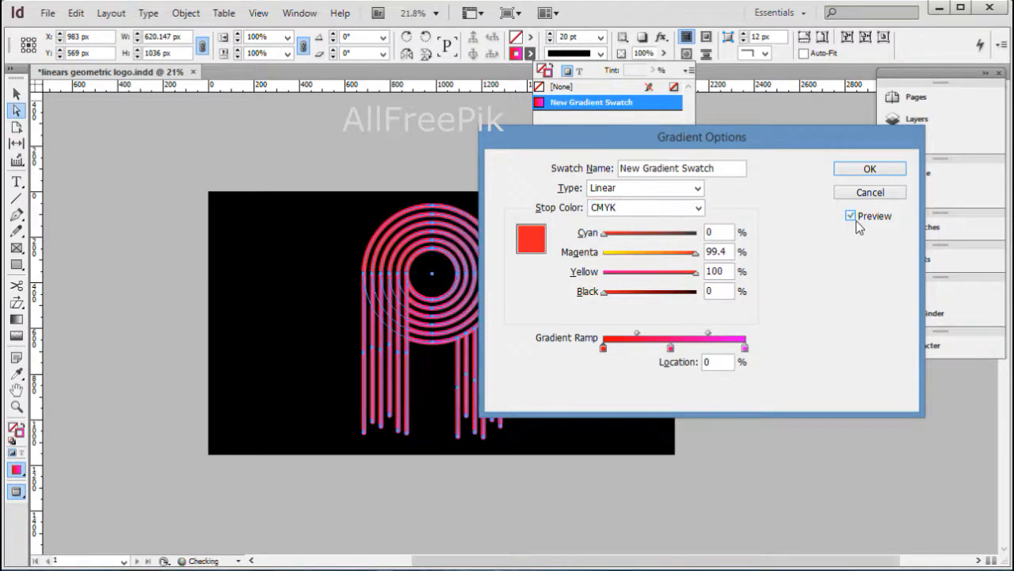
- Add a gradient stop at 1.657% and remove the original start stop beside it
left_click(607, 348)
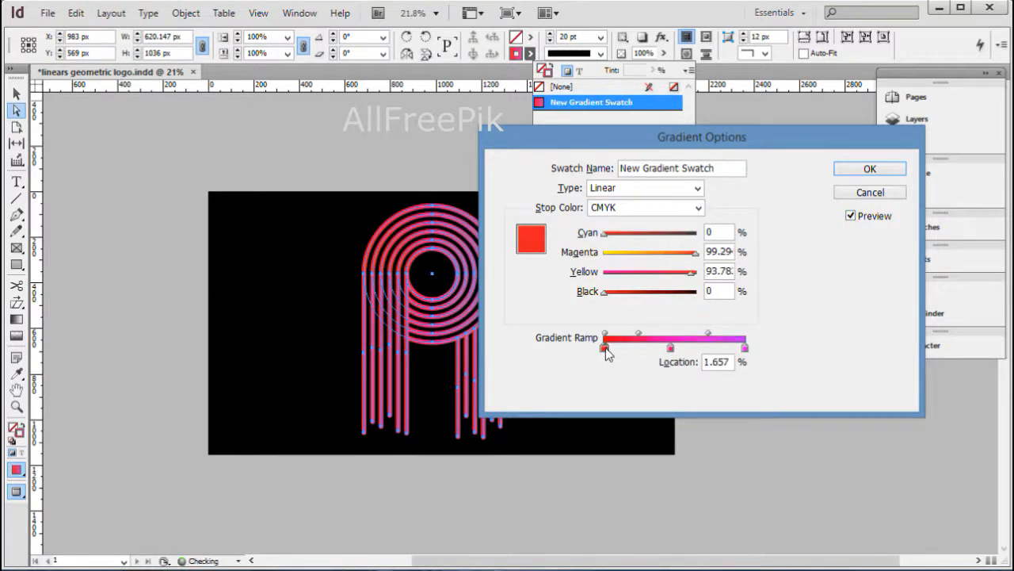
left_click_drag(605, 348, 607, 415)
left_click(608, 347)
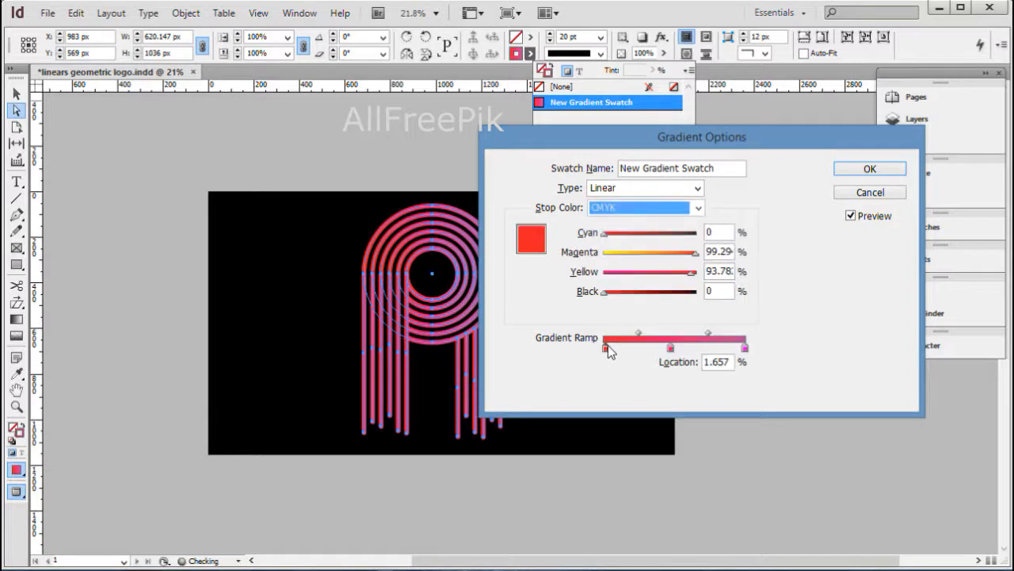
- Recolour the gradient's first stop blue with 90% cyan, 19% magenta and 0% yellow
left_click_drag(693, 272, 624, 274)
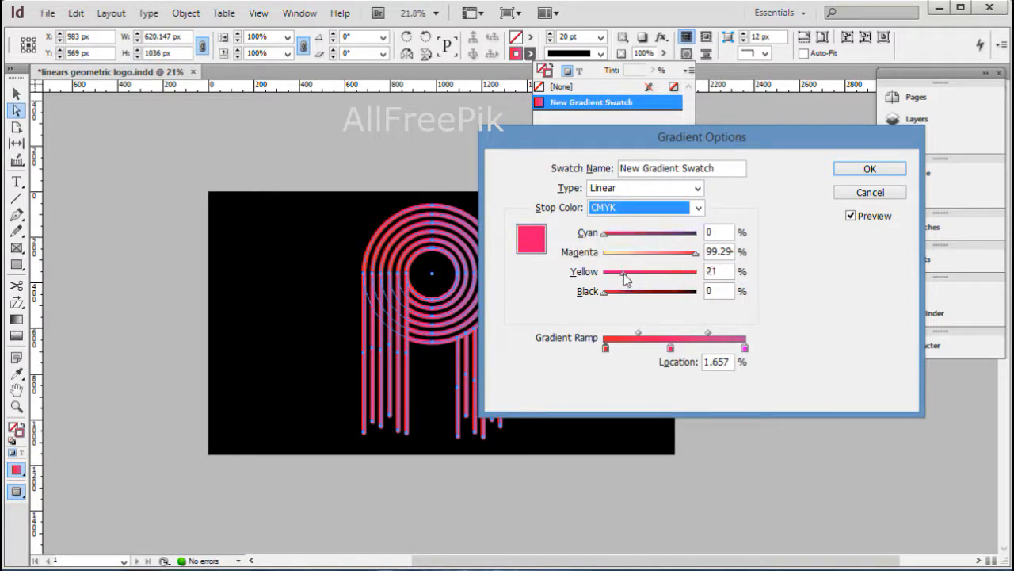
left_click_drag(695, 252, 671, 260)
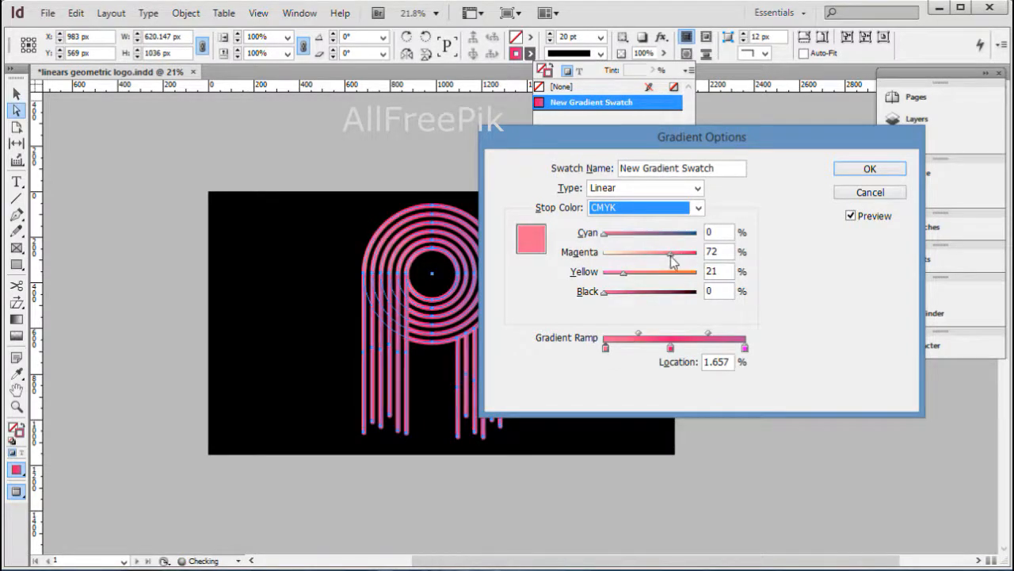
left_click_drag(606, 234, 659, 239)
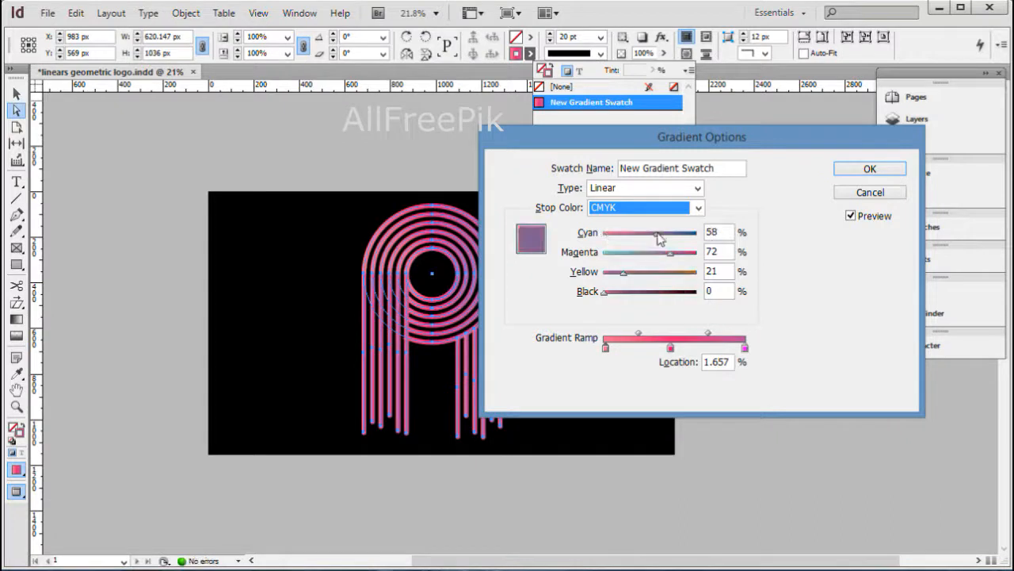
mouse_move(658, 240)
left_mouse_down()
mouse_move(672, 239)
mouse_move(646, 241)
left_mouse_up()
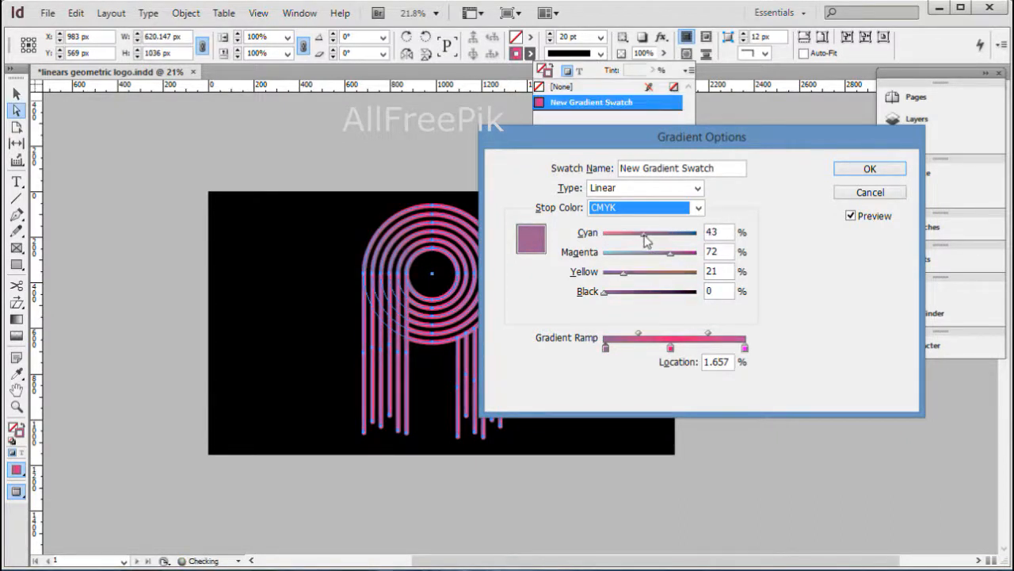
left_click_drag(666, 255, 621, 256)
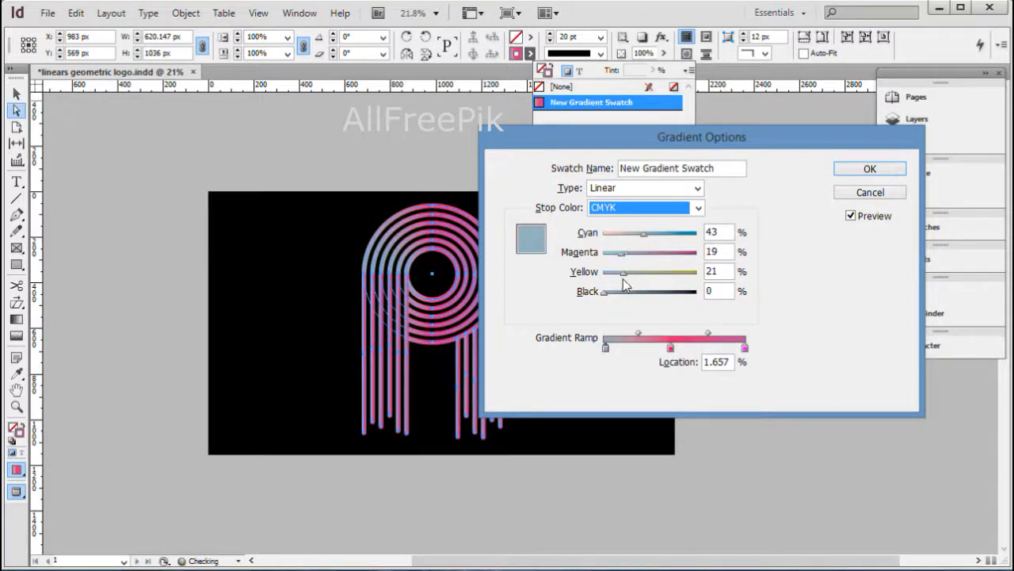
left_click_drag(644, 235, 664, 235)
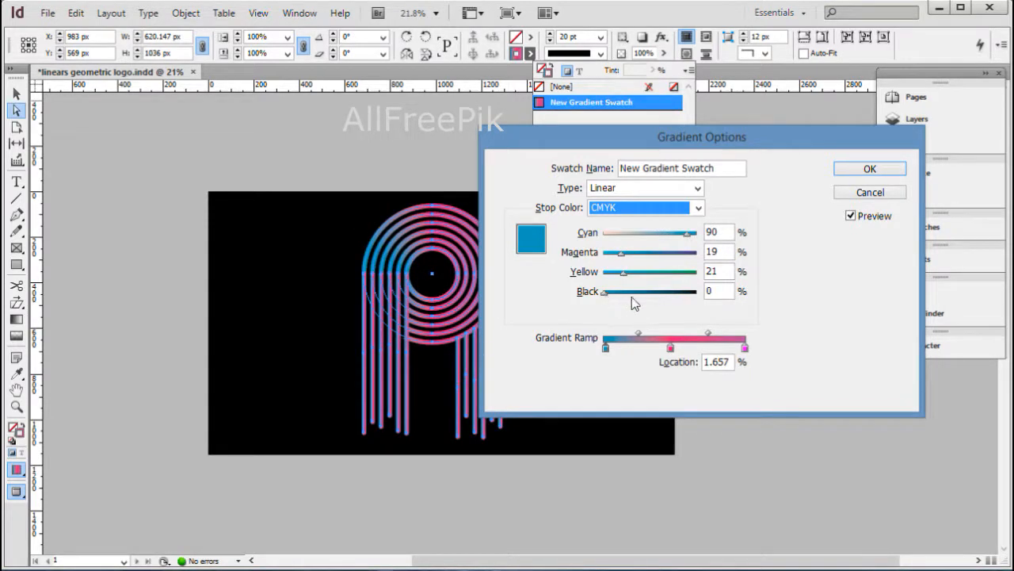
left_click_drag(634, 275, 589, 277)
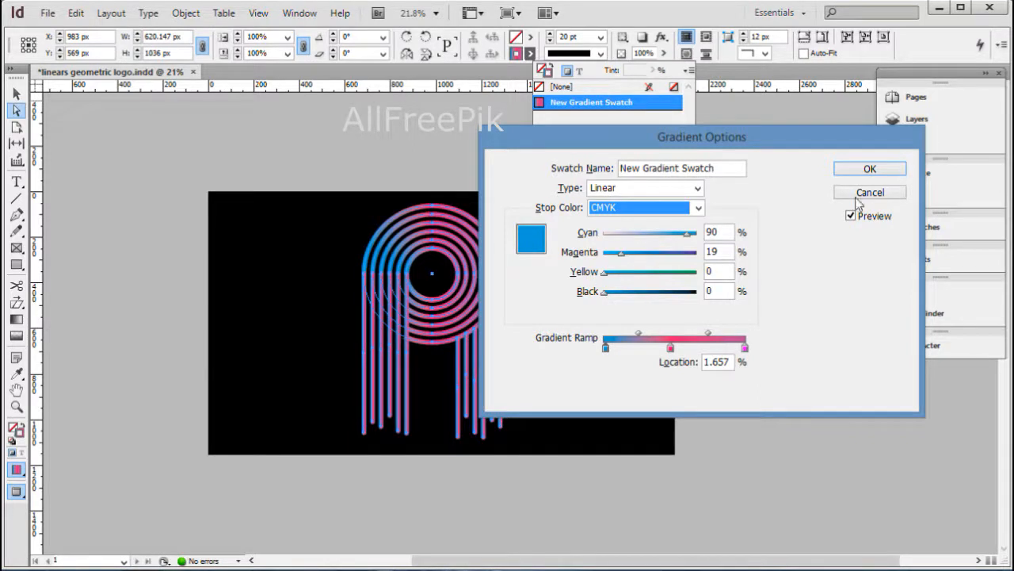
- Raise the blue stop's cyan to 100% and run the gradient diagonally from the artwork's upper right to its lower left
left_click_drag(691, 235, 702, 237)
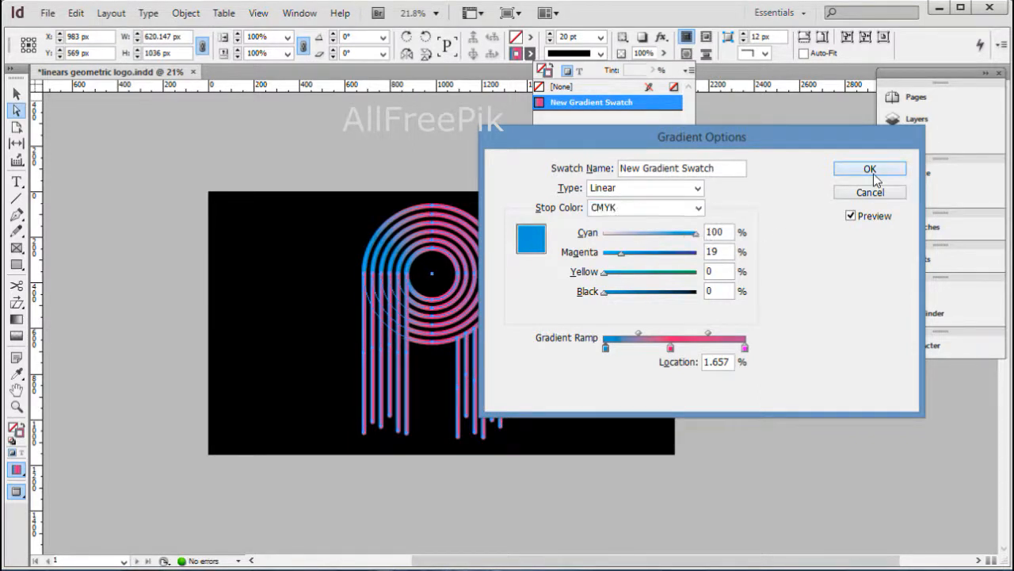
left_click(869, 169)
left_click(16, 320)
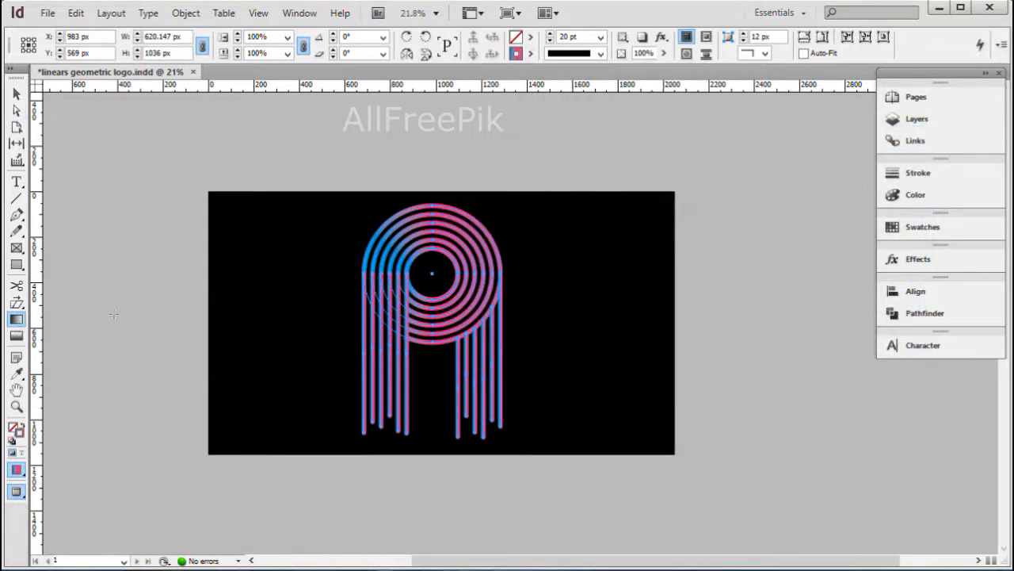
left_click_drag(482, 211, 367, 436)
left_click(16, 110)
left_click(404, 143)
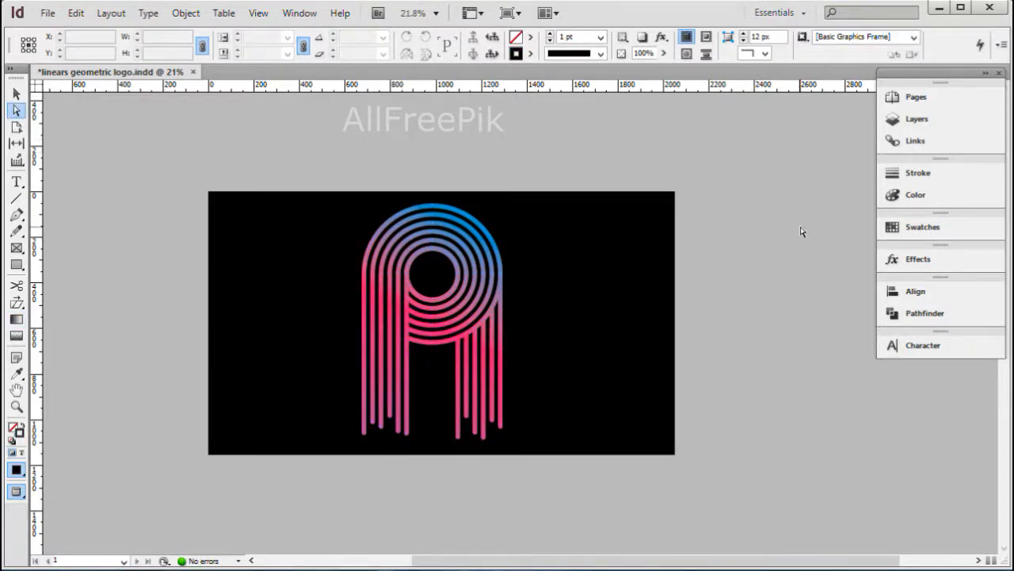
left_click_drag(189, 180, 714, 489)
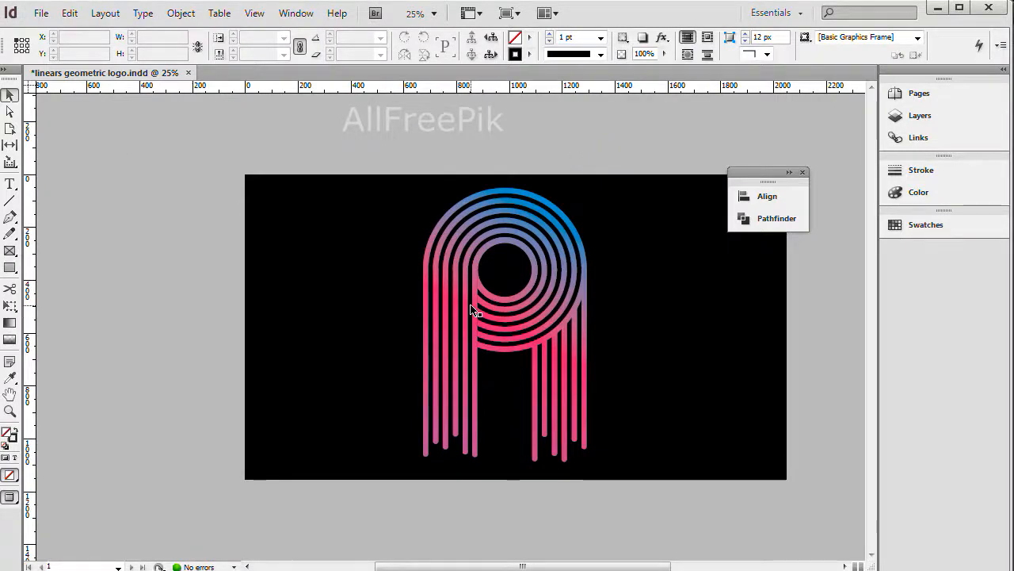
- Fill the small rectangle behind the upper part of the left-hand lines with RGB Yellow
left_click(479, 307)
left_click(529, 39)
left_click(566, 134)
left_click(566, 166)
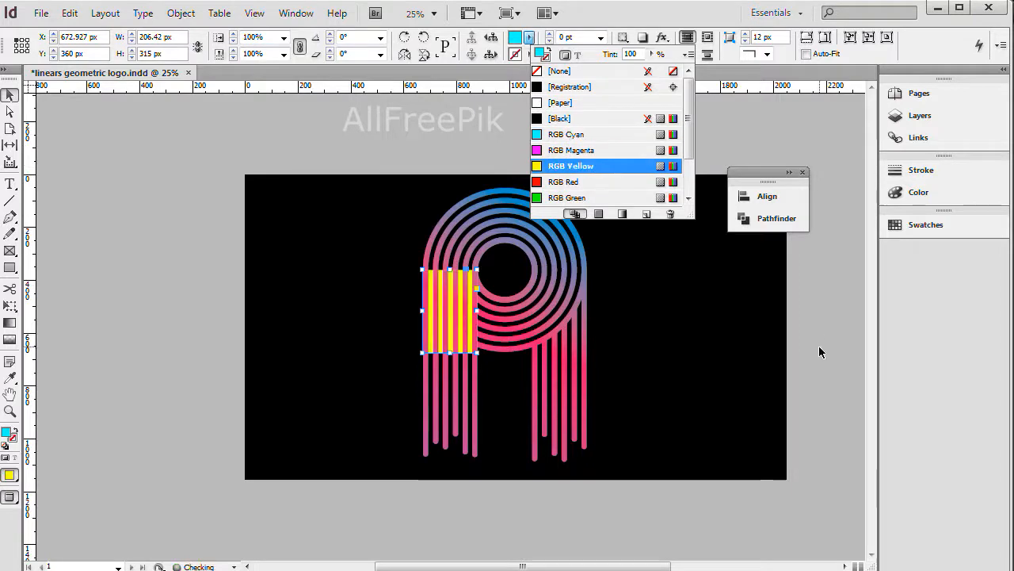
left_click(820, 348)
left_click(820, 342)
- Draw a rectangular frame about 620 × 631 px over the concentric circles and fill it with RGB Yellow
left_click_drag(624, 349, 403, 349)
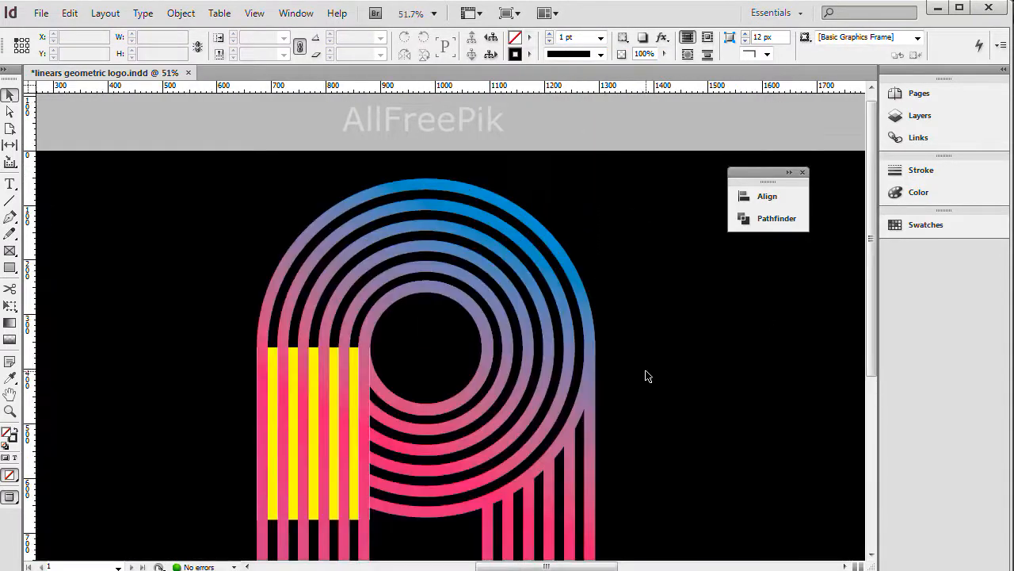
left_click(11, 252)
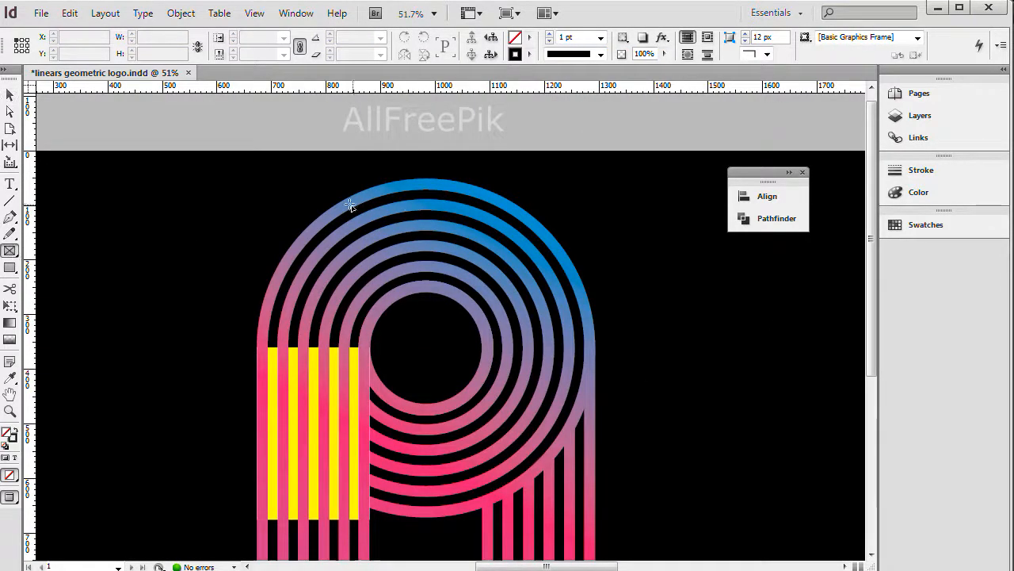
left_click_drag(263, 175, 601, 522)
key("a")
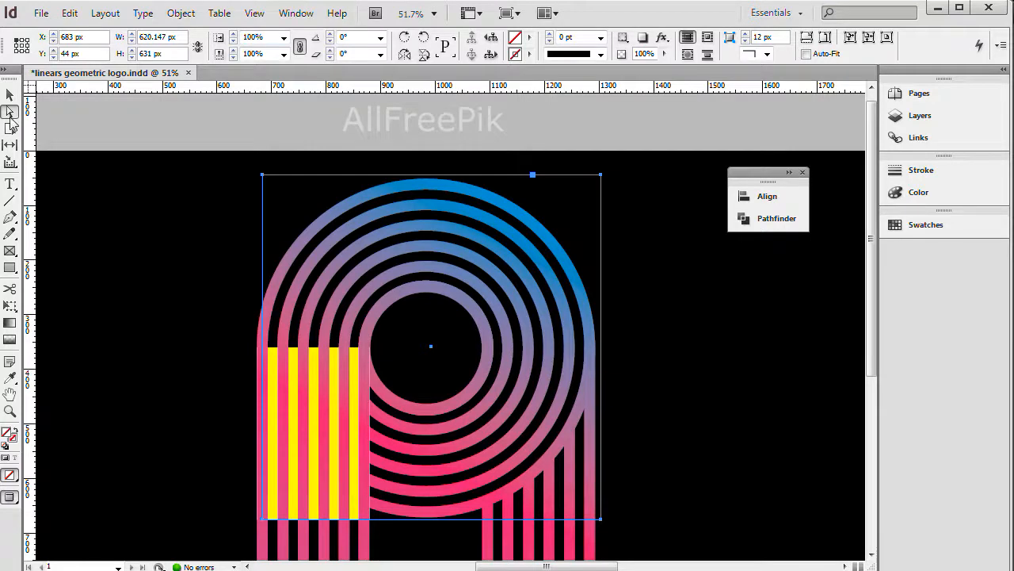
left_click(526, 42)
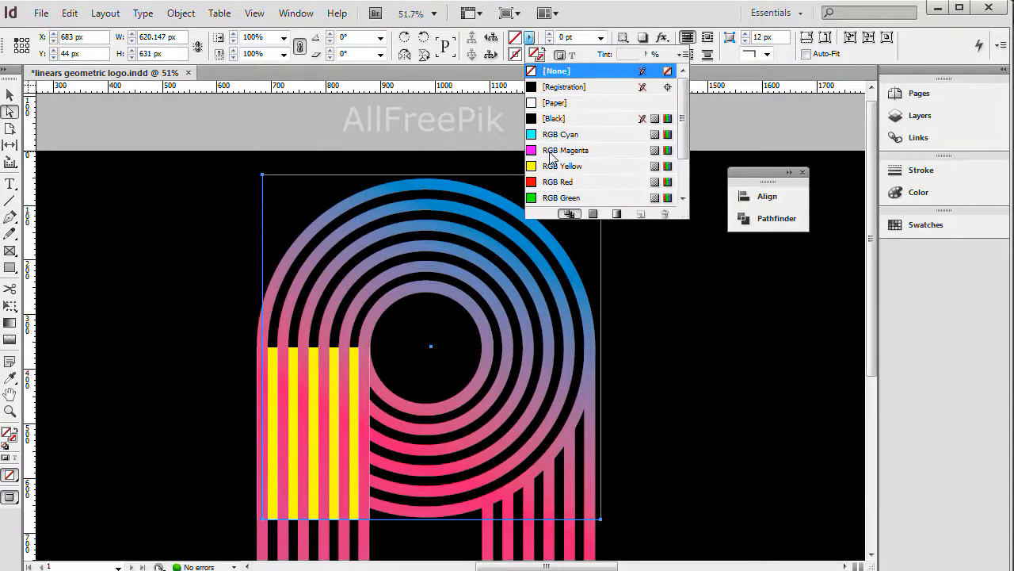
left_click(558, 166)
- Extend the large yellow frame's left edge to the outermost left line, making it 630.22 px wide
left_click(14, 111)
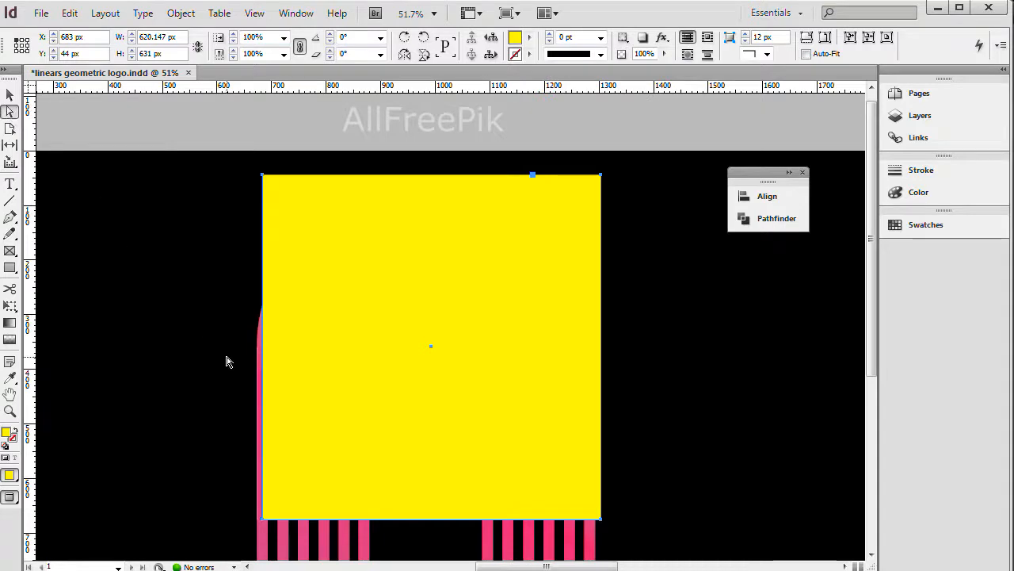
left_click(10, 99)
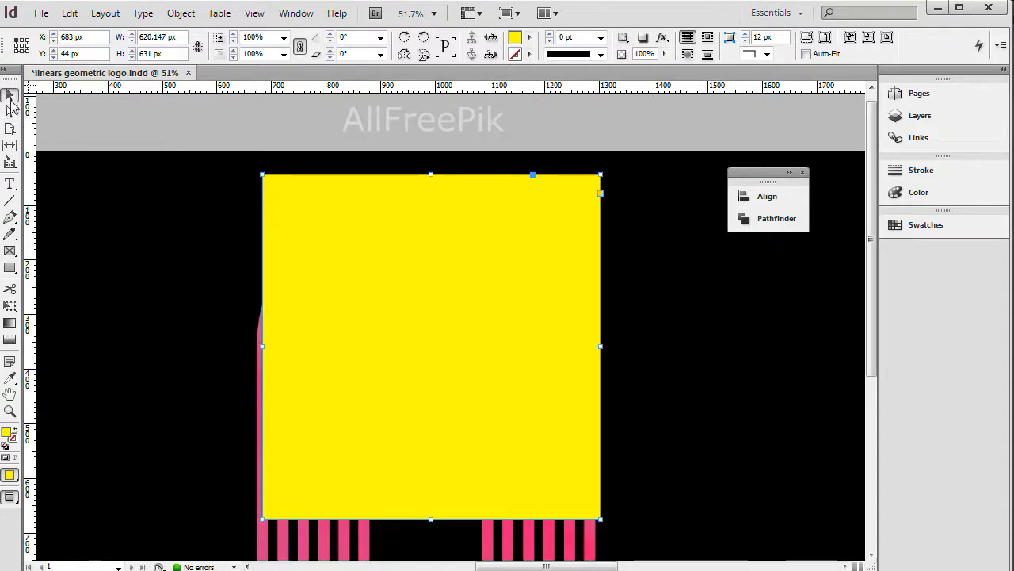
left_click_drag(262, 346, 256, 347)
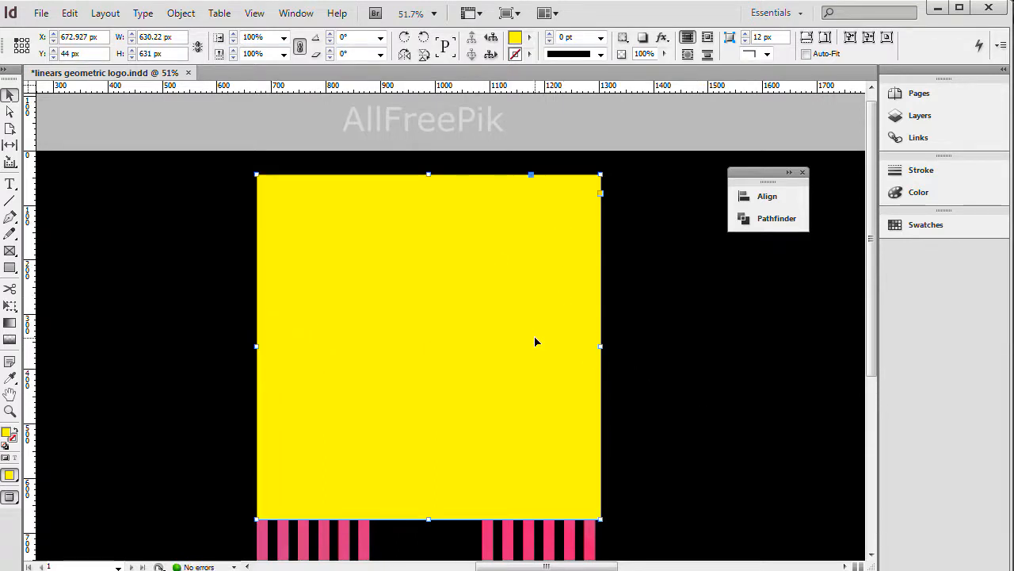
- Move both yellow rectangles beside the logo to X 1334 px and fill the smaller one with RGB Cyan
left_click_drag(398, 299, 761, 317)
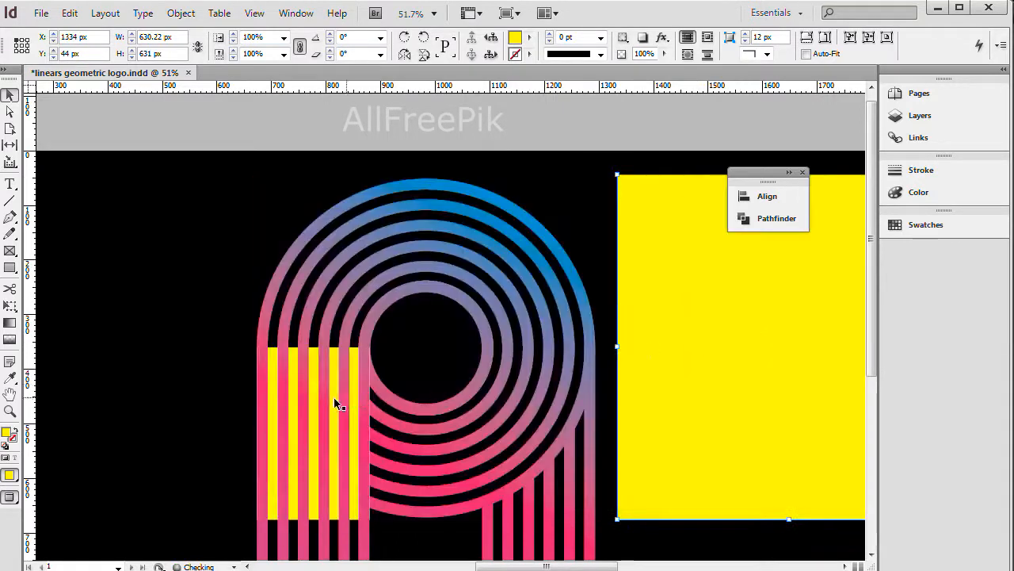
left_click_drag(335, 365, 697, 372)
left_click_drag(697, 372, 697, 373)
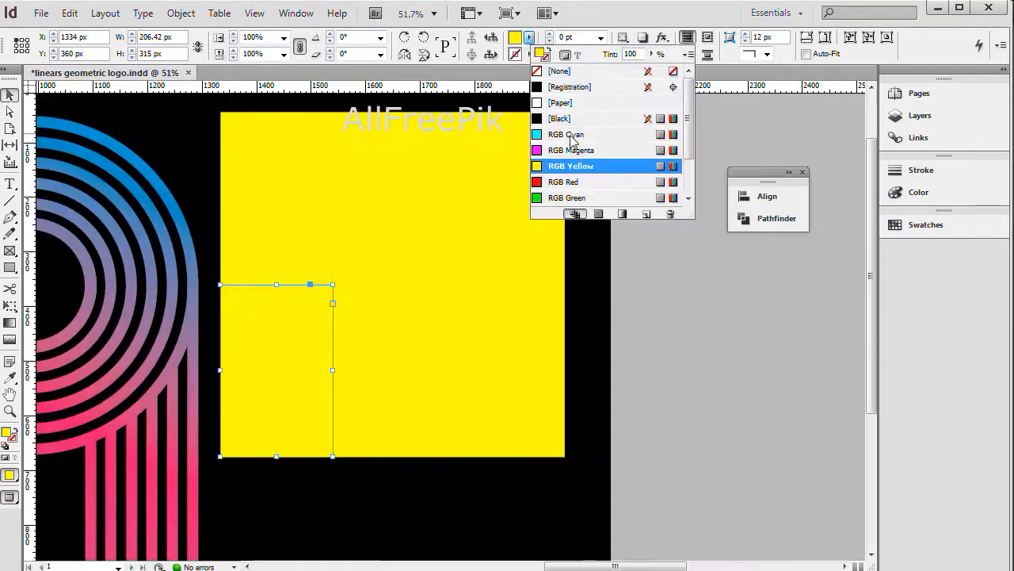
left_click(568, 134)
left_click(357, 330)
key("ctrl+shift+a")
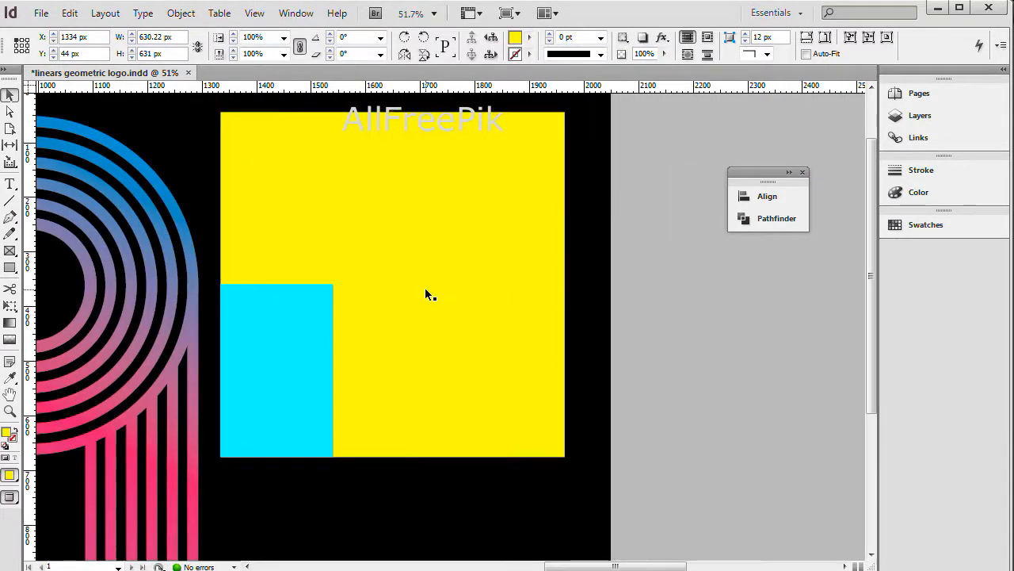
- Cut the cyan rectangle out of the large yellow one with the Exclude Overlap pathfinder operation
left_click(290, 358)
left_click(489, 245, "shift")
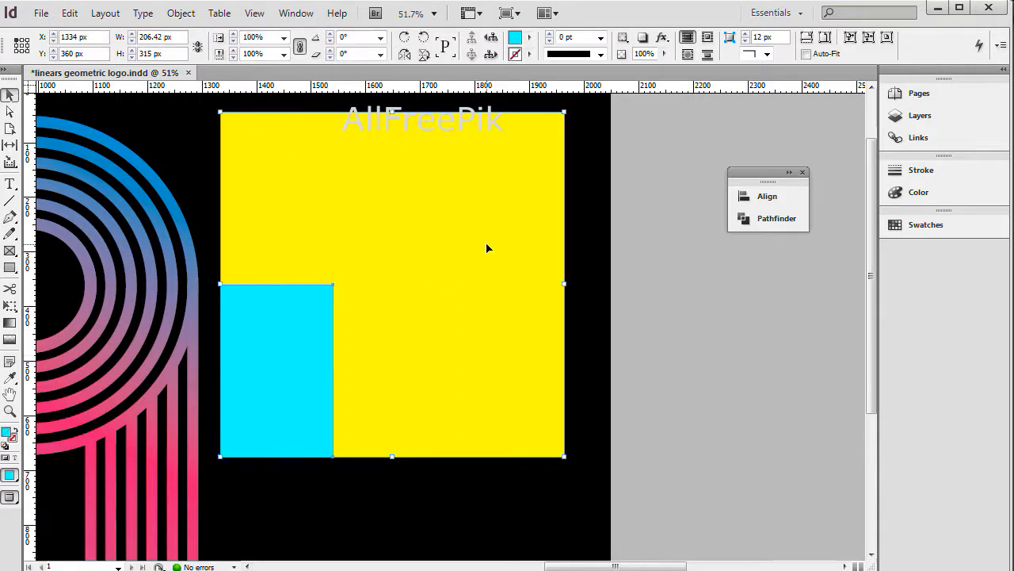
left_click(776, 219)
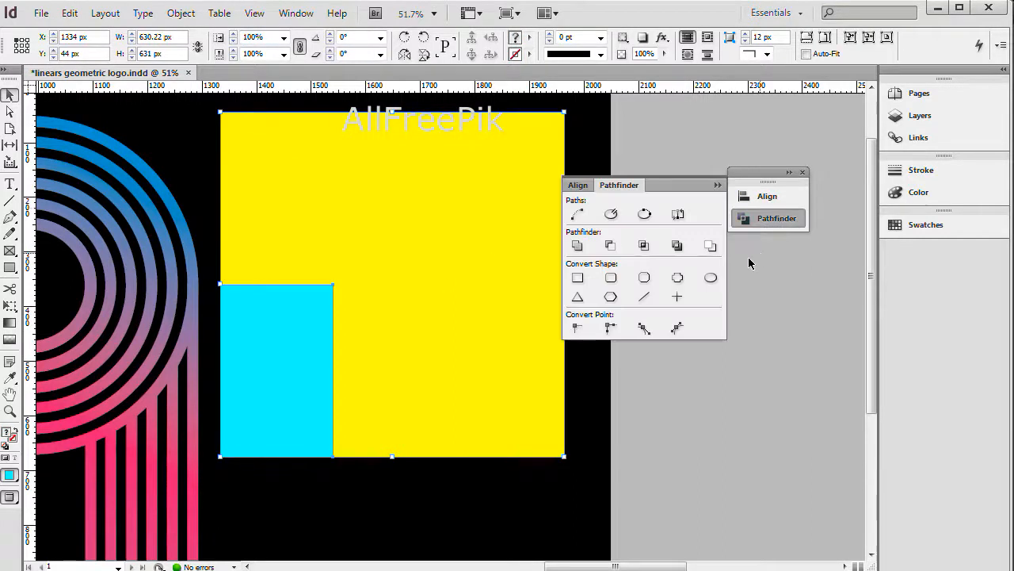
left_click(676, 246)
left_click(685, 345)
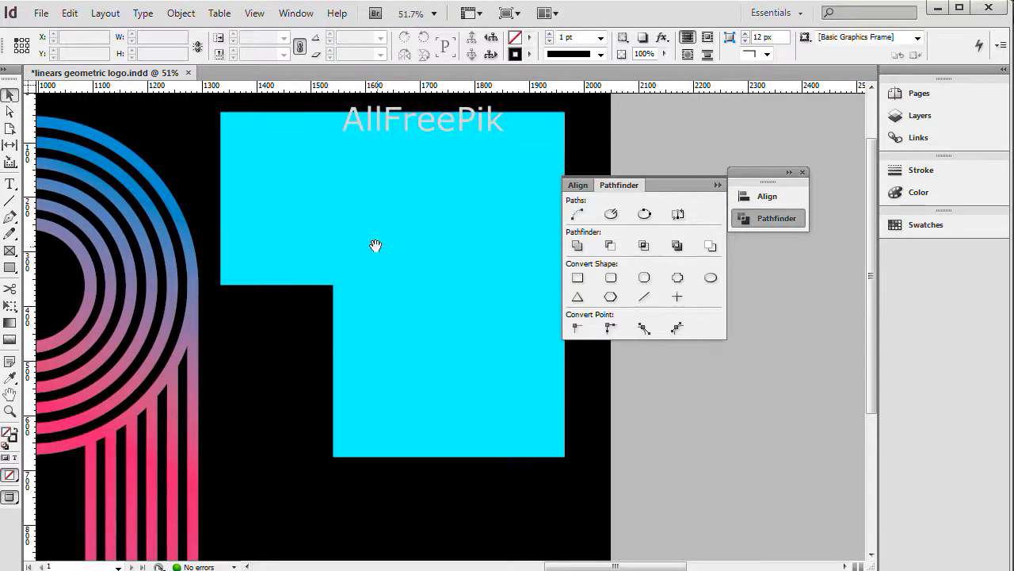
- Move the notched cyan shape back over the circles at X 673 px, Y 44 px
left_click_drag(376, 247, 561, 235)
left_click_drag(500, 222, 164, 226)
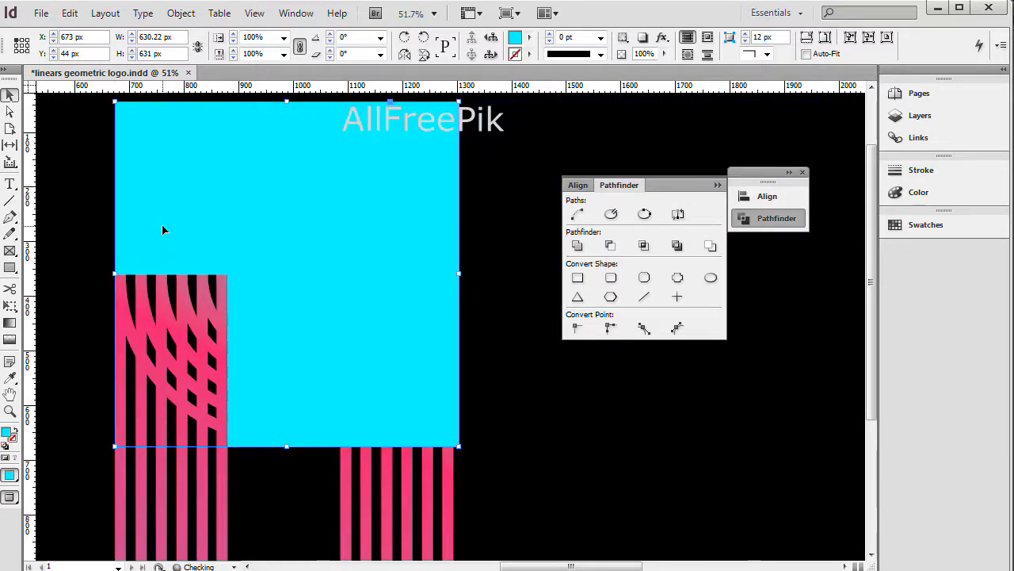
left_click(536, 381)
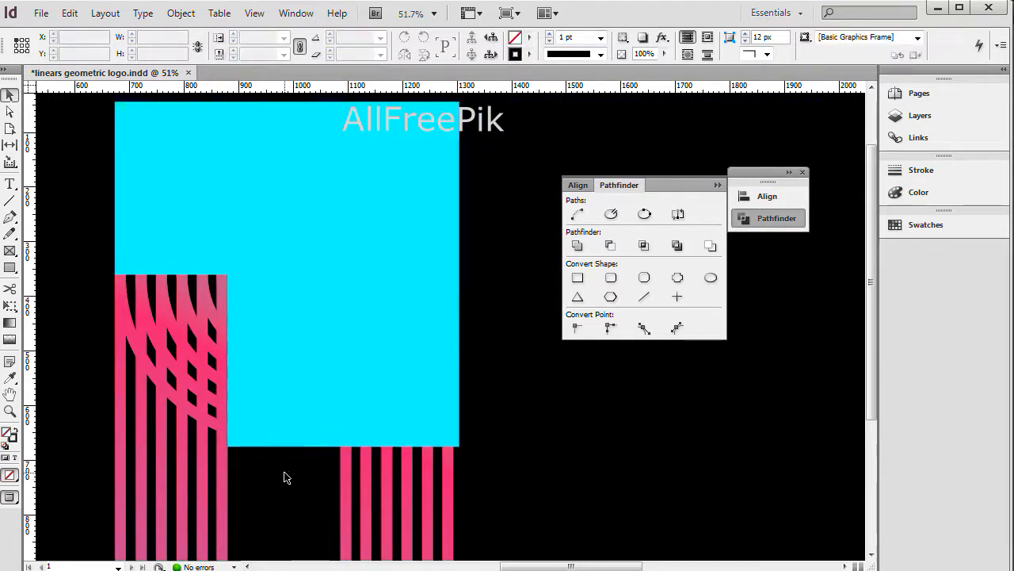
key("ctrl+minus")
key("ctrl+minus")
key("ctrl+minus")
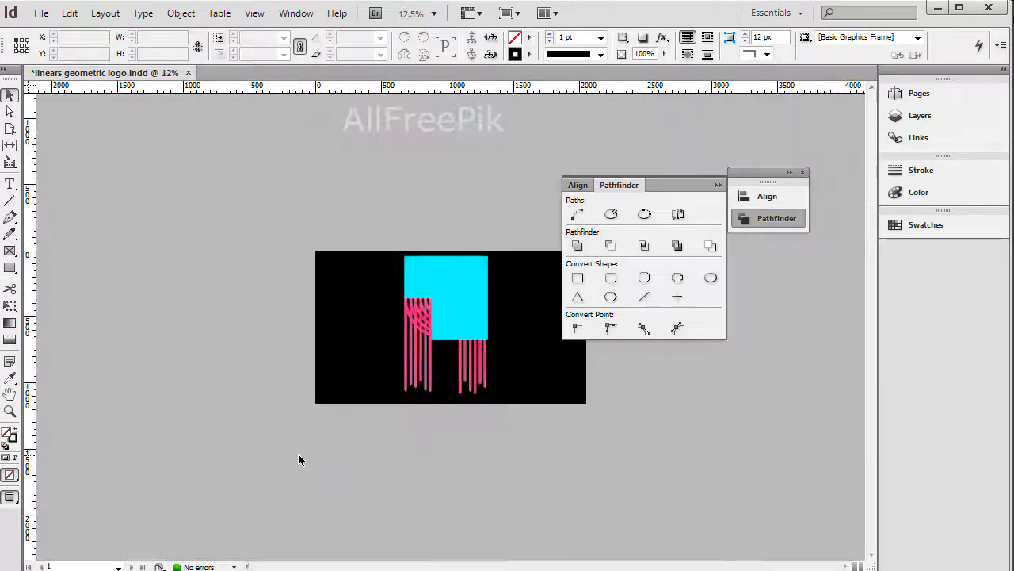
- Set the notched shape's fill to None
left_click_drag(375, 219, 686, 430)
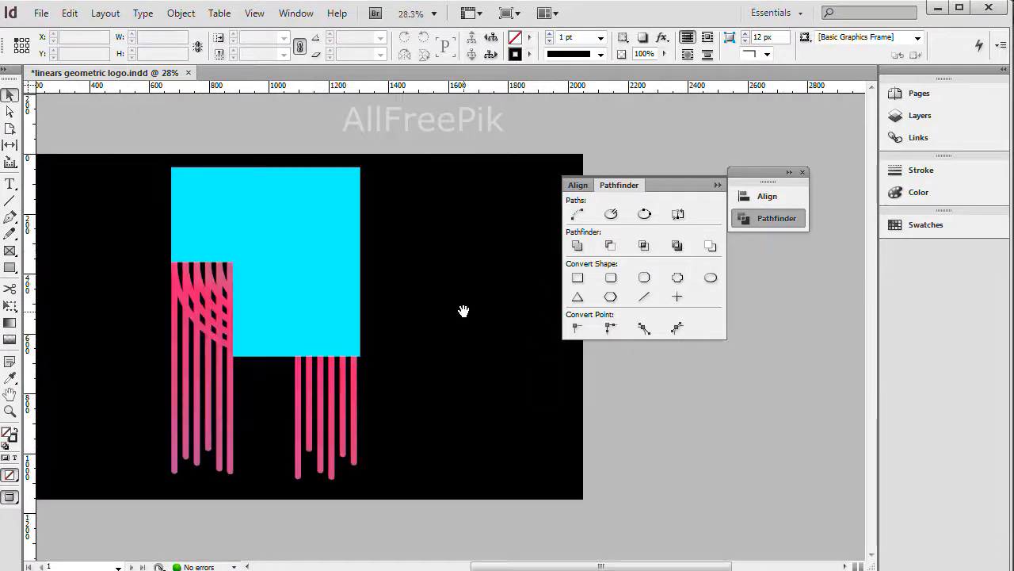
left_click_drag(464, 310, 521, 311)
left_click(718, 184)
left_click(380, 251)
left_click(529, 38)
left_click(559, 72)
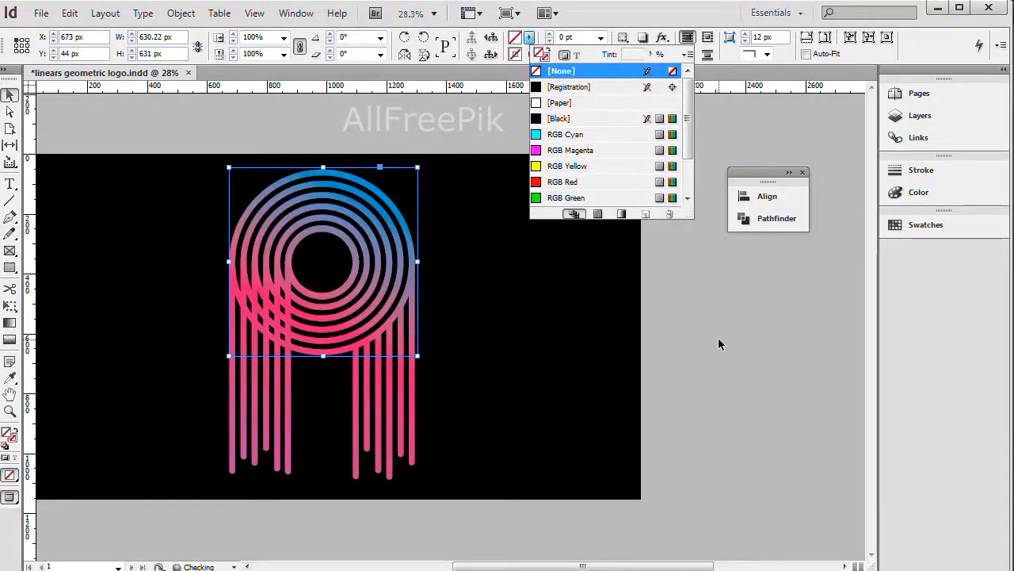
left_click(598, 272)
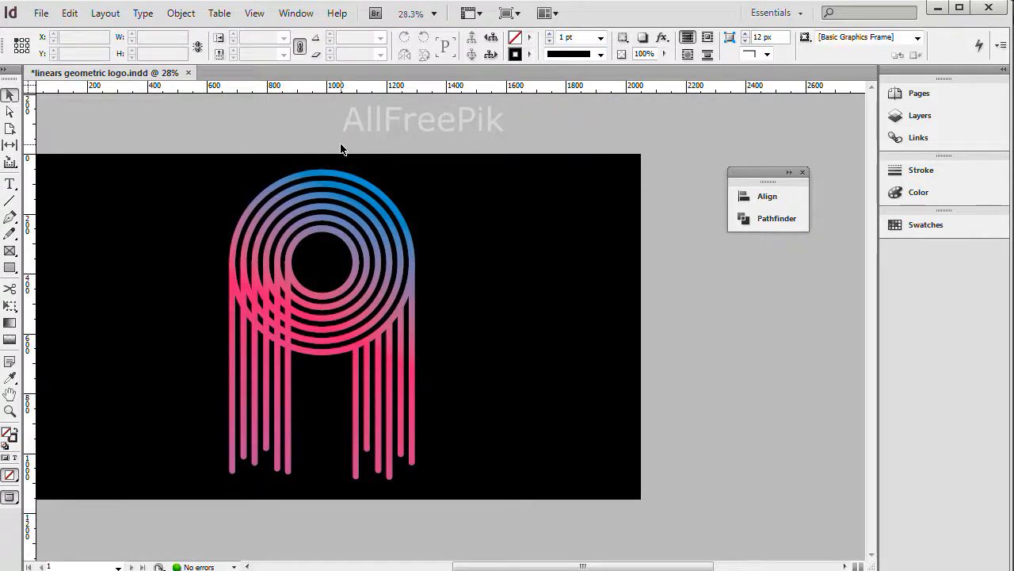
- Select all the concentric circles without the notched frame and group them
left_click(320, 242)
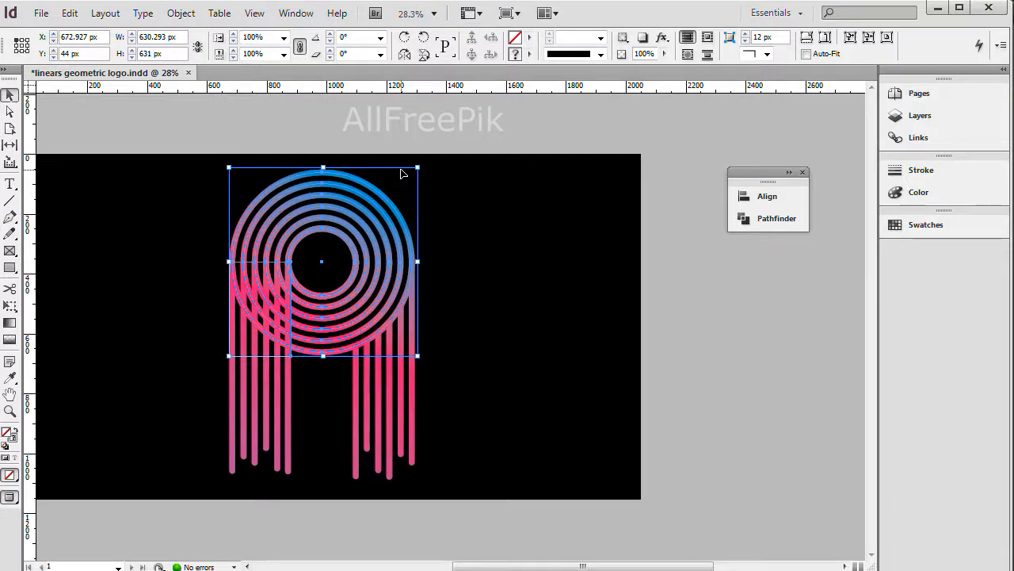
left_click(401, 172)
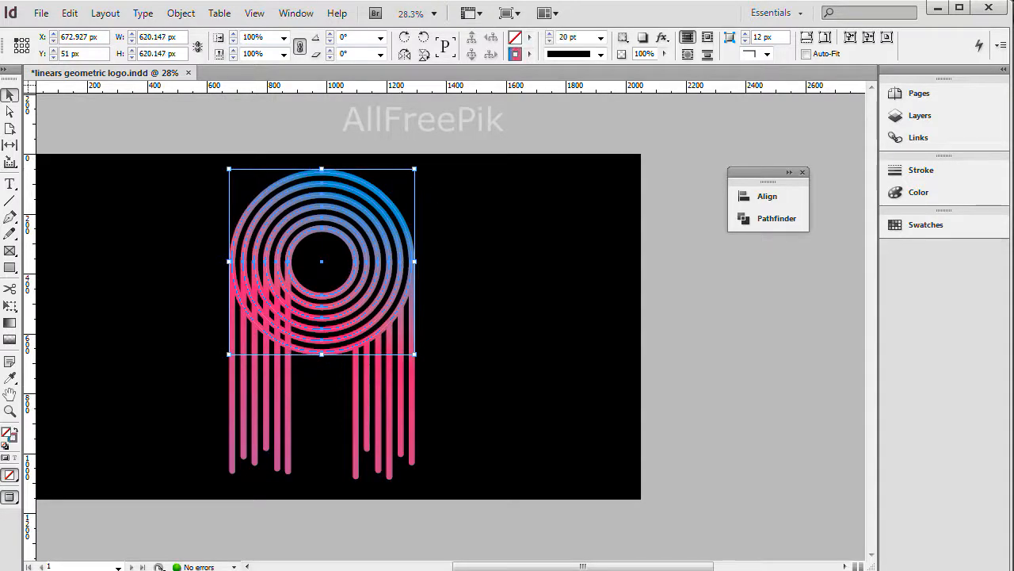
left_click(69, 13)
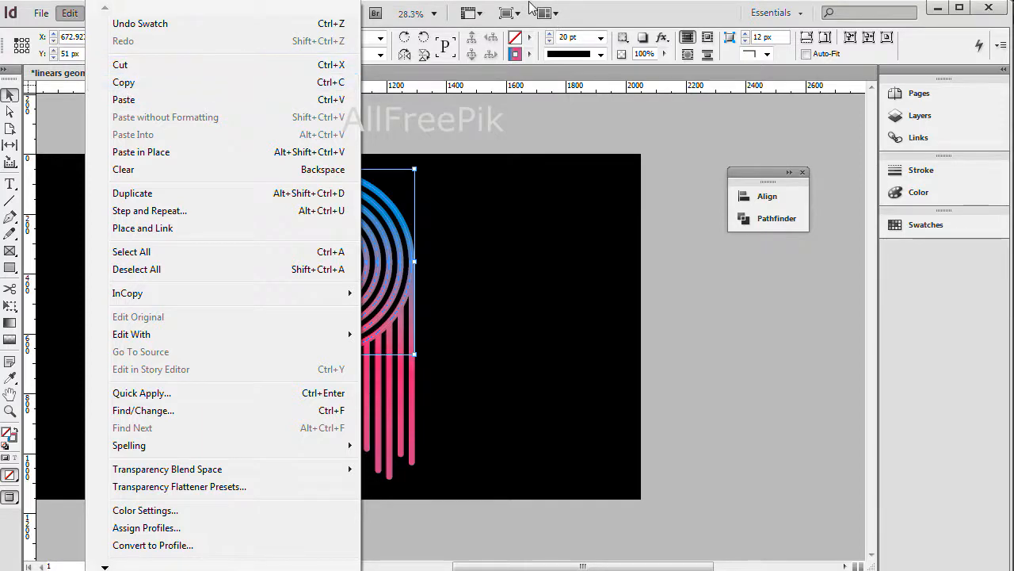
left_click(574, 20)
left_click(179, 14)
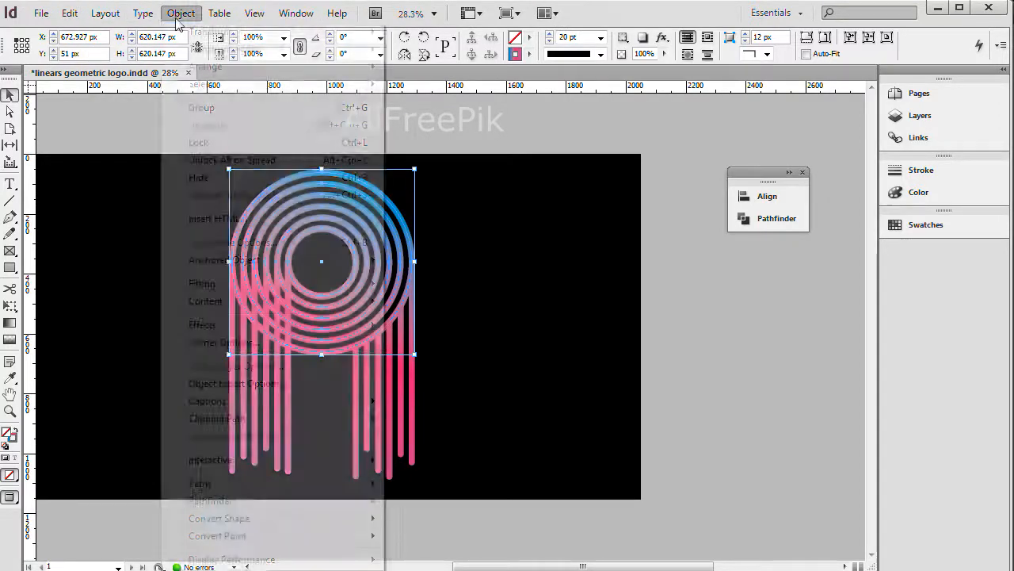
left_click(208, 105)
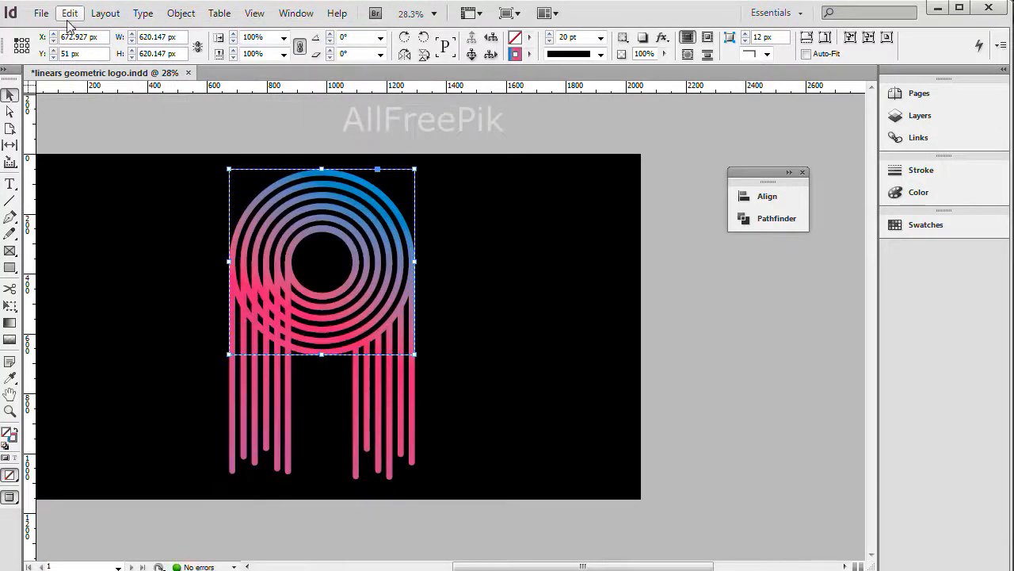
- Cut the circle group and paste it into the notched frame
left_click(69, 14)
left_click(124, 67)
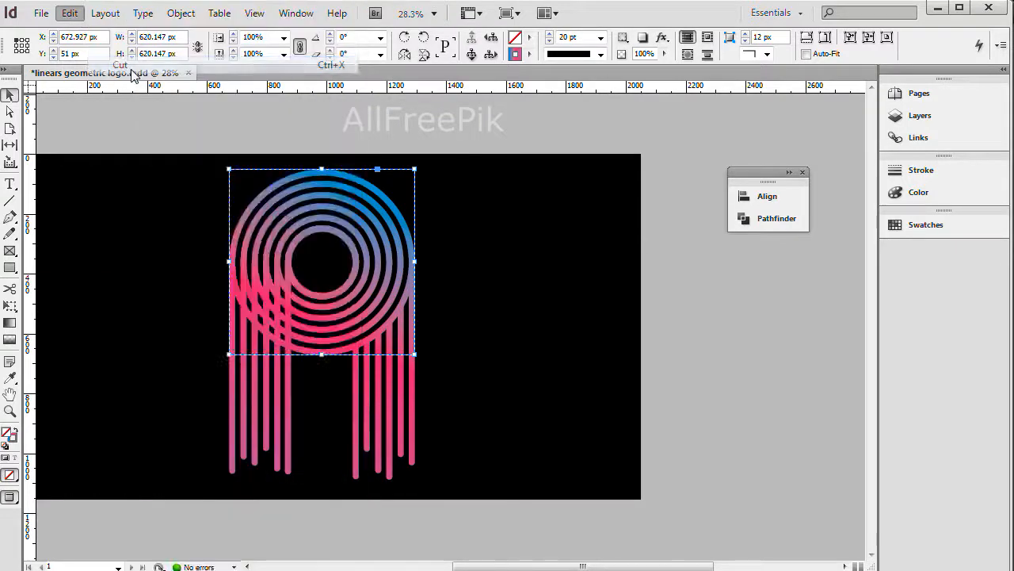
left_click(357, 198)
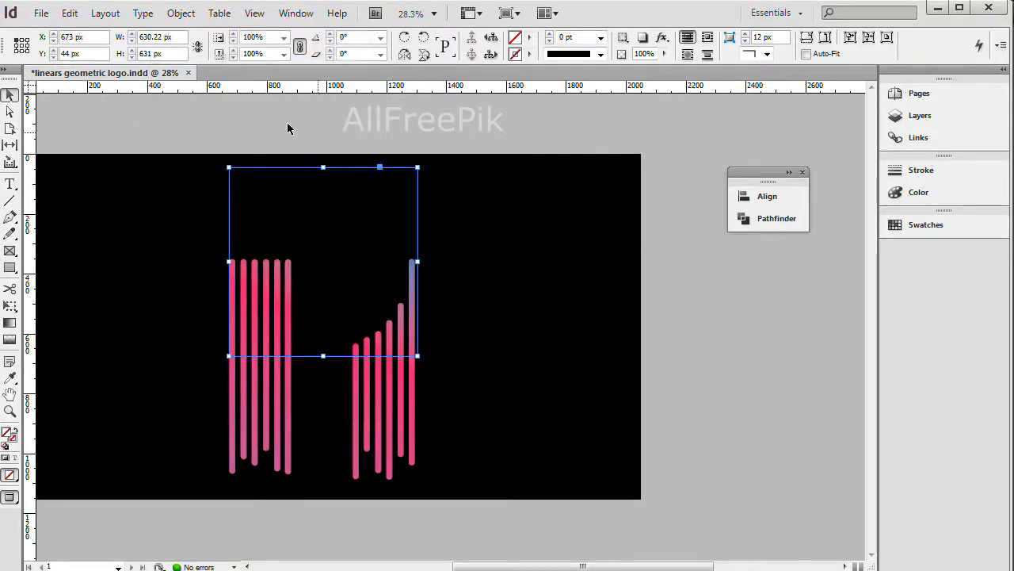
left_click(69, 14)
left_click(162, 137)
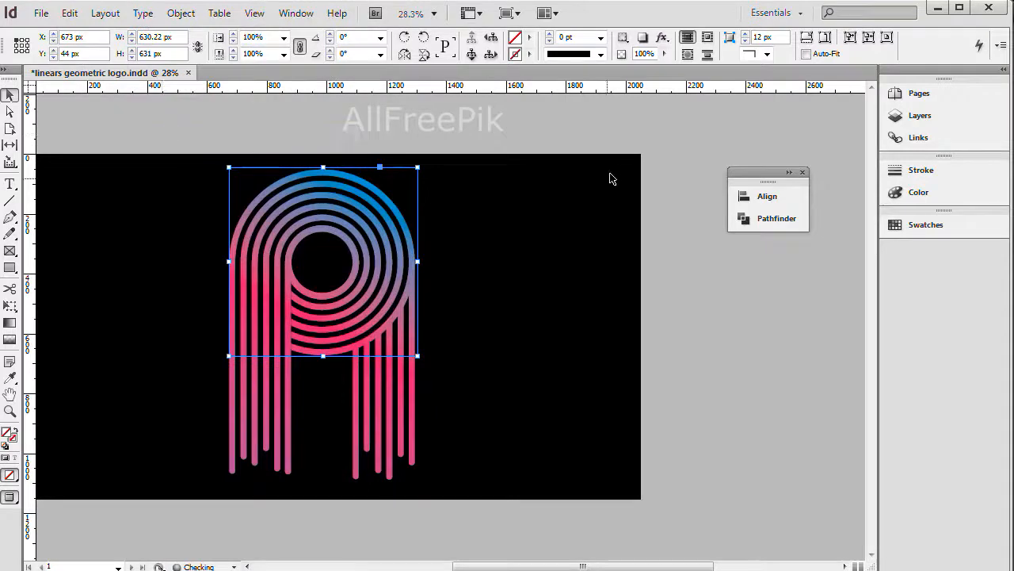
left_click(634, 162)
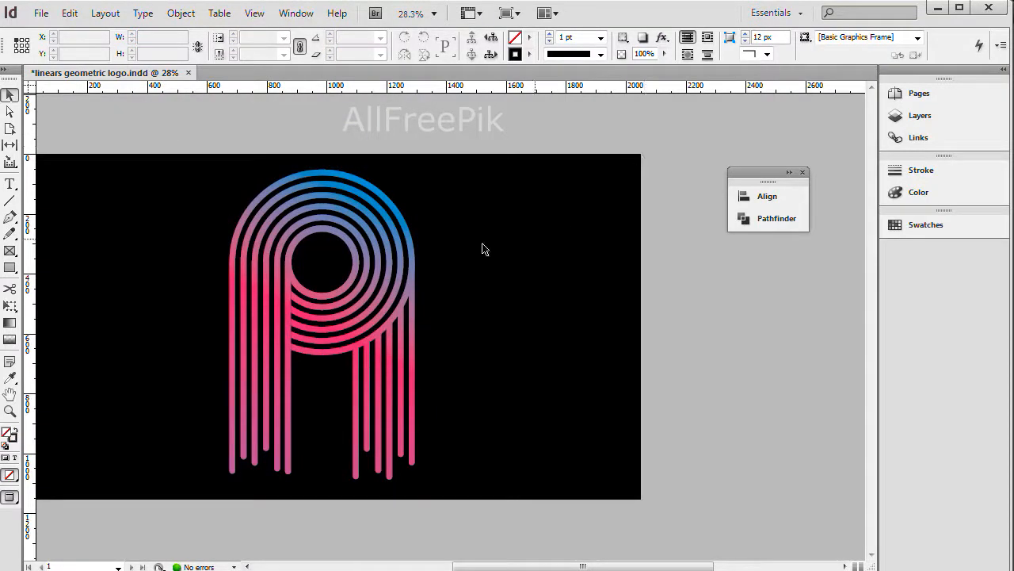
left_click_drag(170, 157, 562, 491)
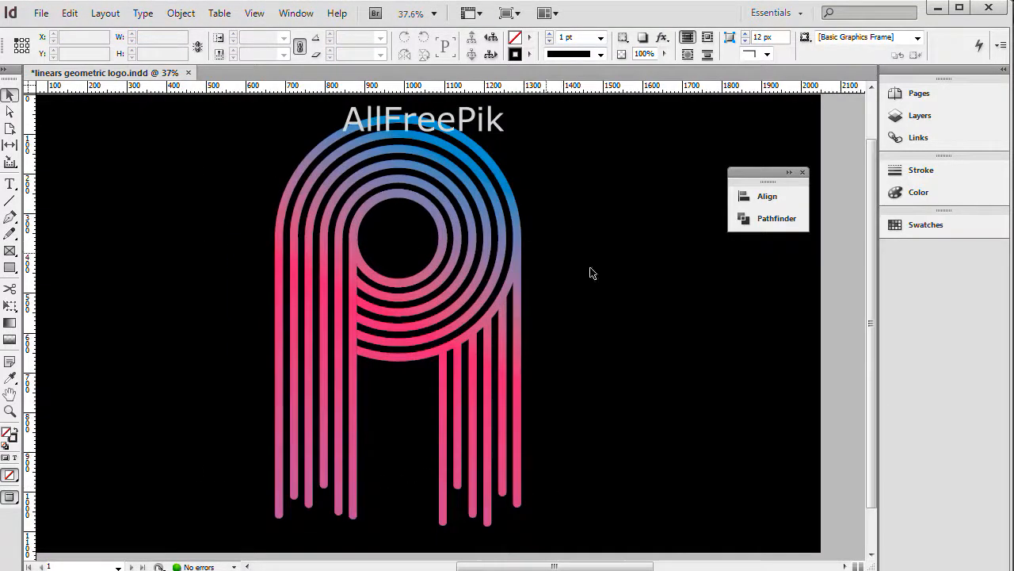
key("ctrl+minus")
key("ctrl+minus")
key("ctrl+minus")
key("ctrl+minus")
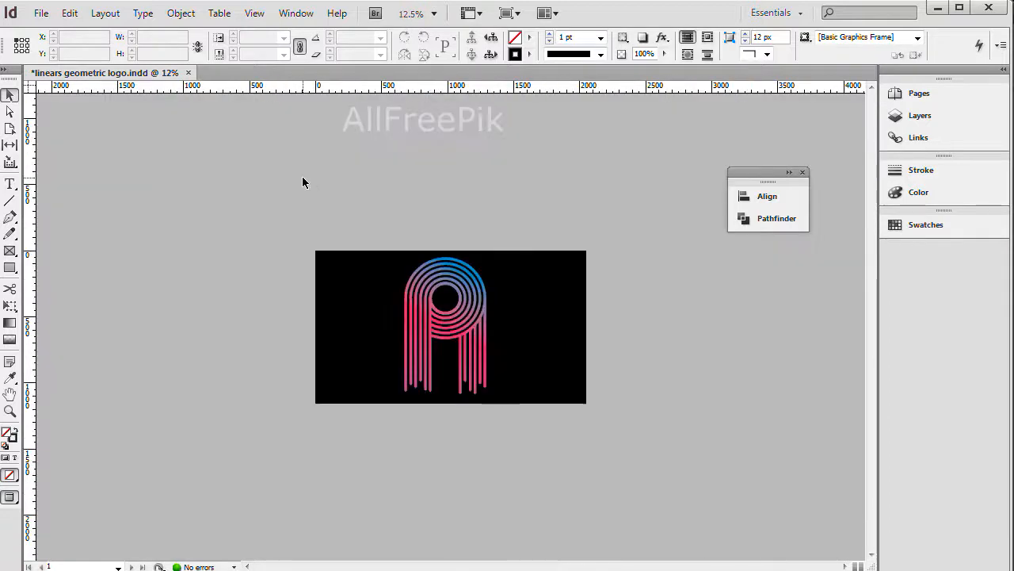
- Unlock all objects on the spread
left_click(180, 14)
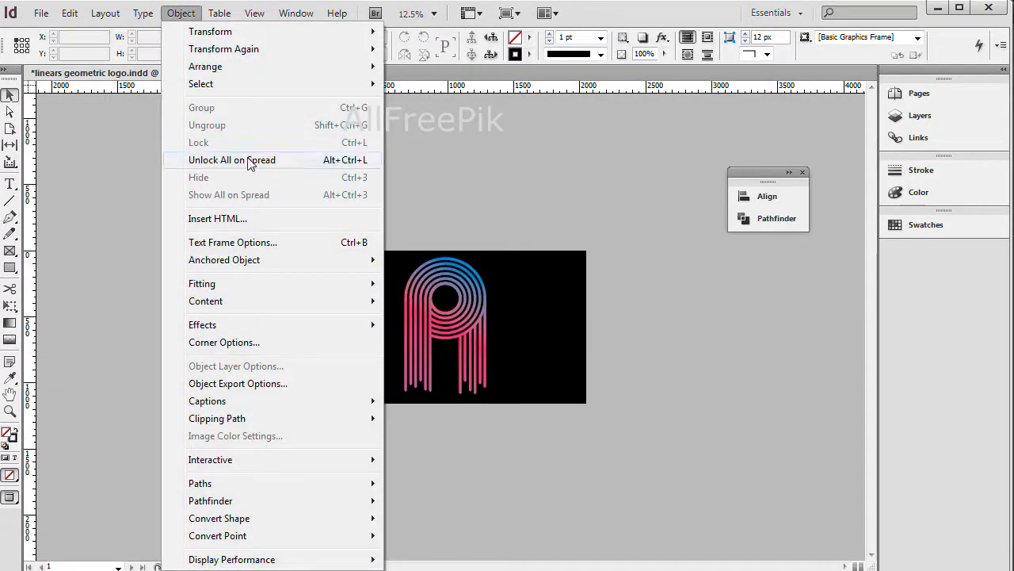
left_click(194, 159)
- Try RGB Yellow, Red, Green, Cyan and Blue as fills for the background rectangle and set it back to [Black]
left_click(529, 37)
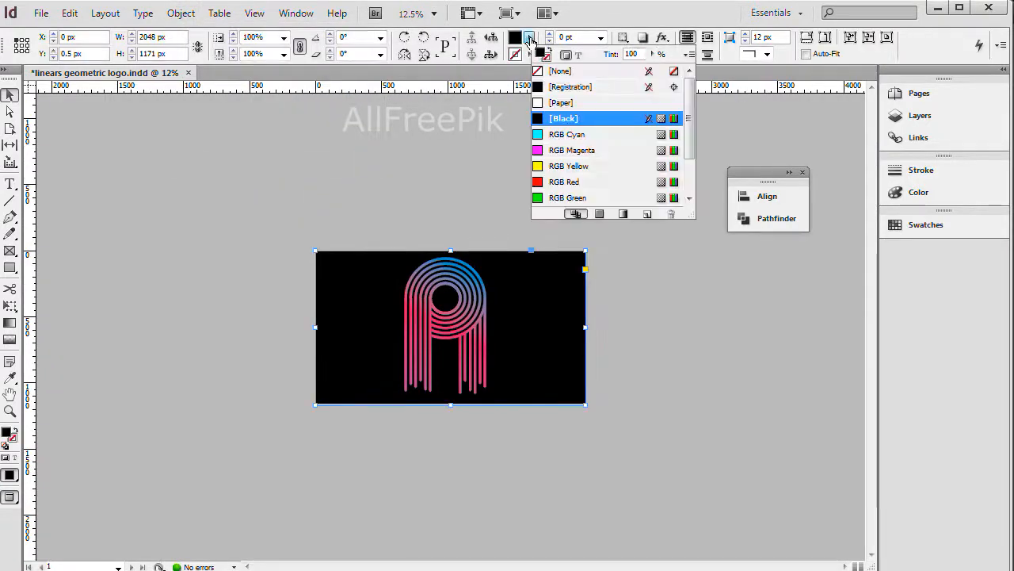
left_click(578, 165)
left_click(578, 182)
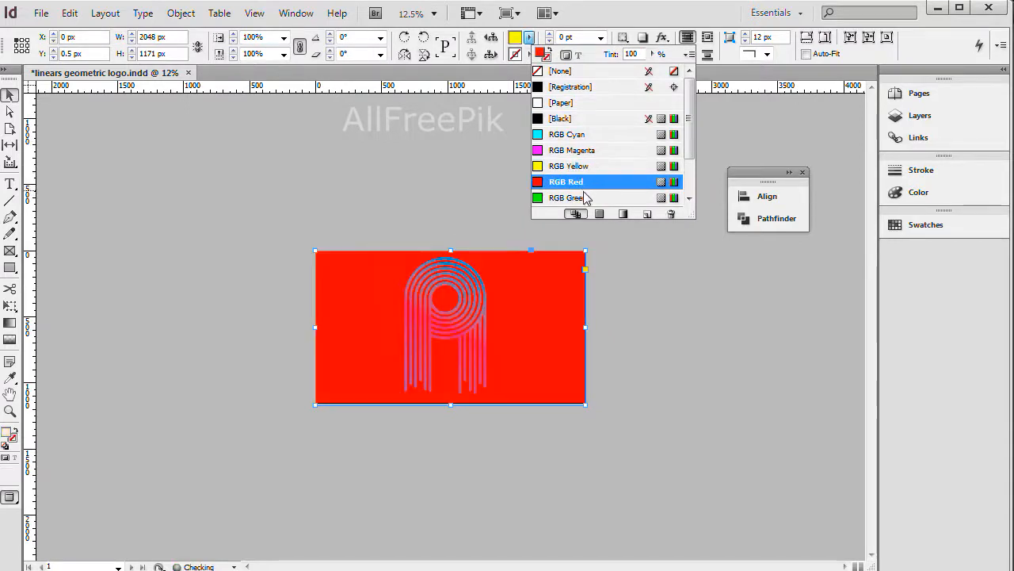
left_click(578, 197)
left_click(584, 135)
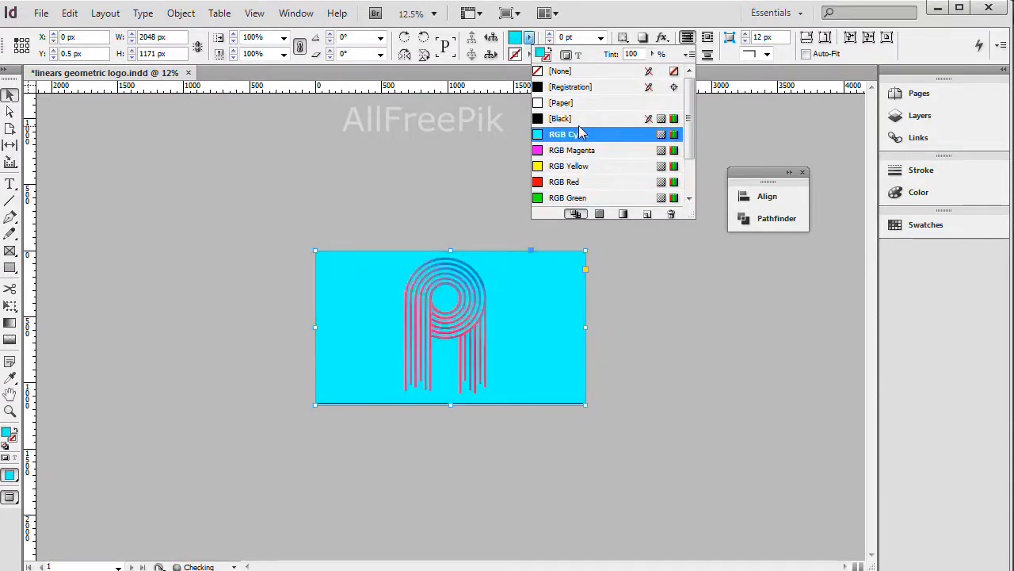
left_click_drag(695, 136, 695, 166)
left_click(594, 181)
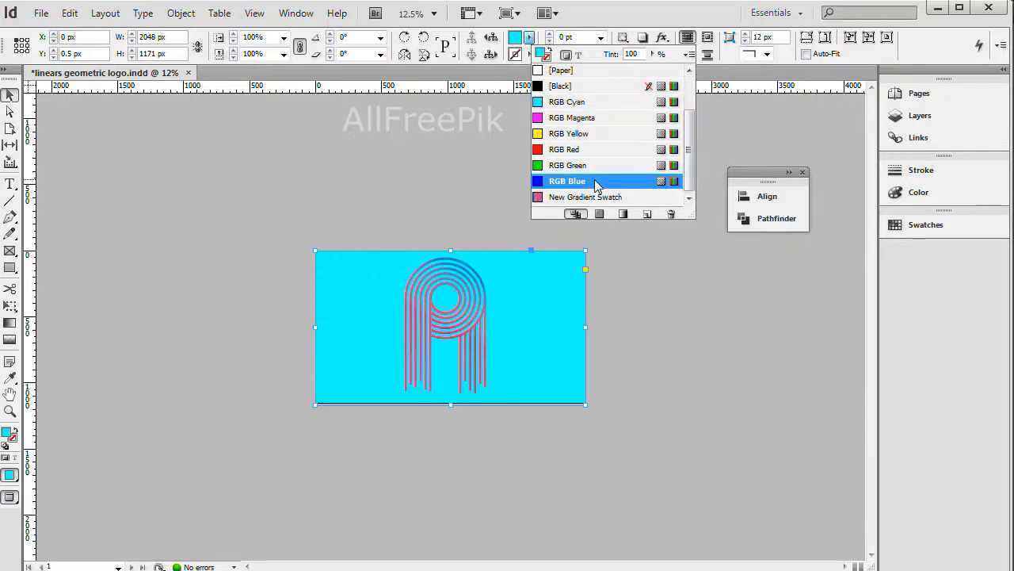
left_click(594, 165)
left_click(594, 149)
left_click(594, 134)
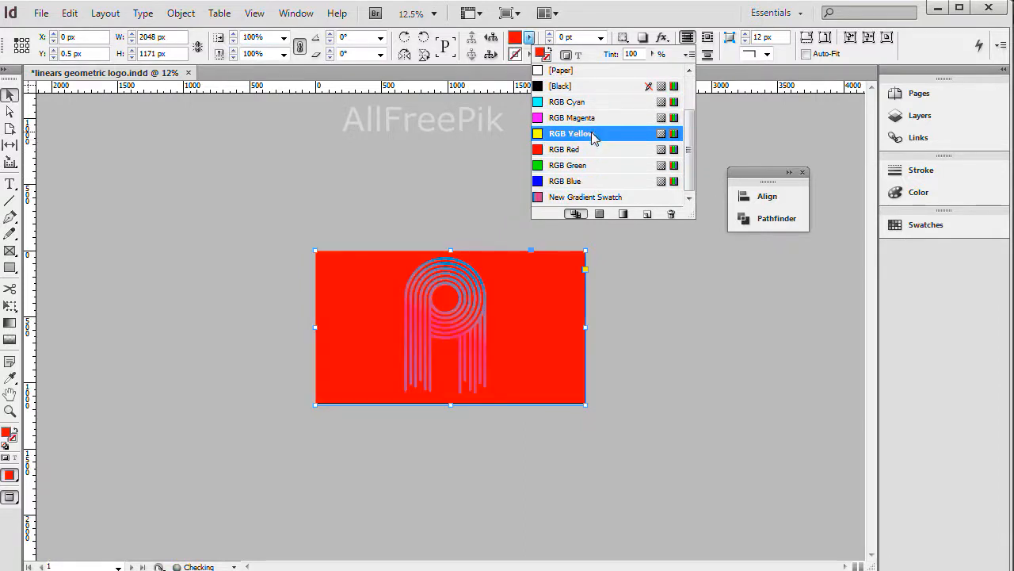
left_click(596, 86)
- Deselect the background rectangle and inspect the whole logo on its page at a larger magnification
left_click(686, 293)
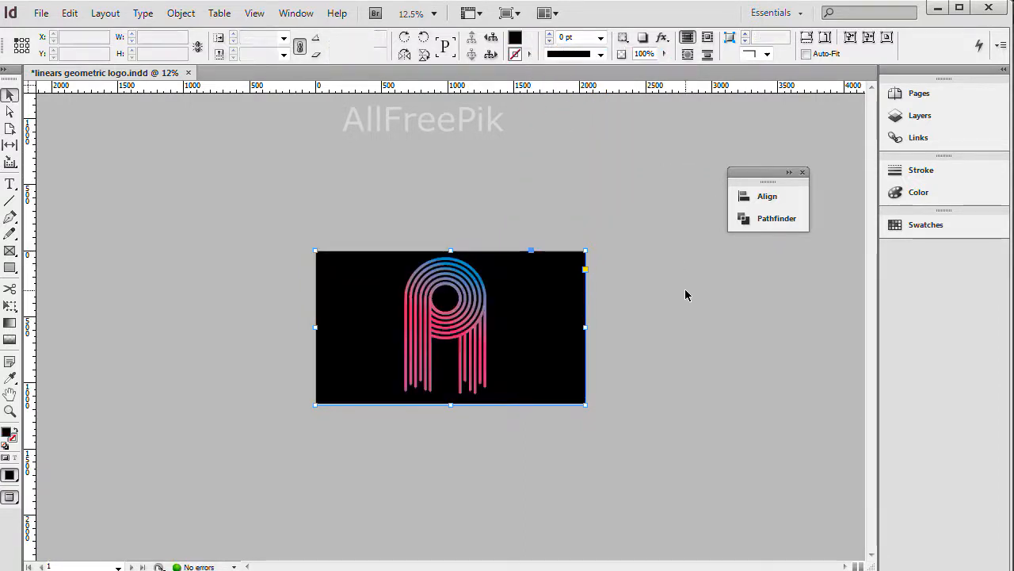
left_click(686, 294)
left_click_drag(302, 222, 659, 436)
left_click_drag(631, 375, 611, 387)
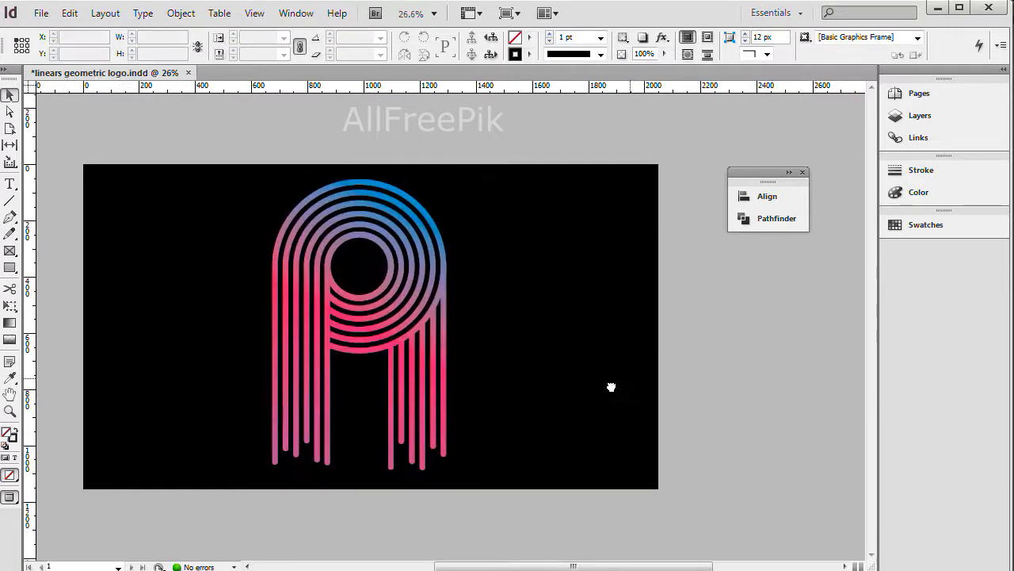